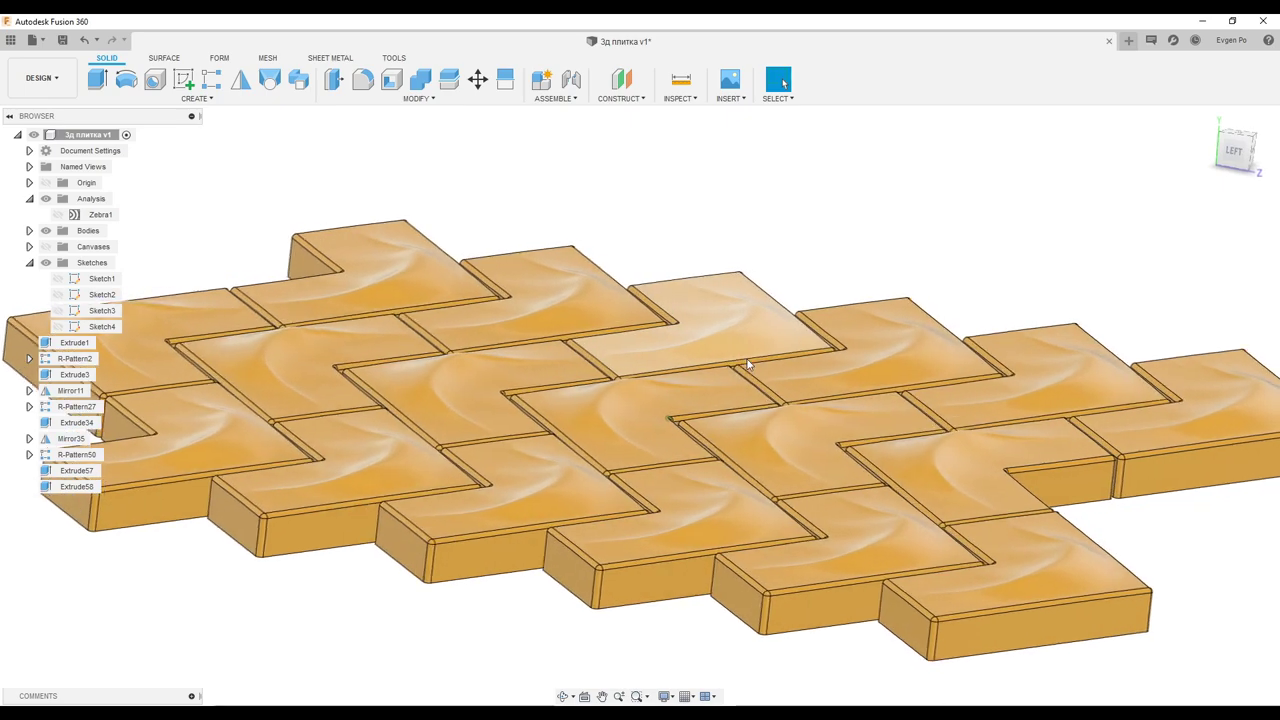
Step: Inspect the finished herringbone tile model, fit it to view, and start a new Untitled design
scroll(747, 364, "up", 2)
scroll(747, 364, "up", 2)
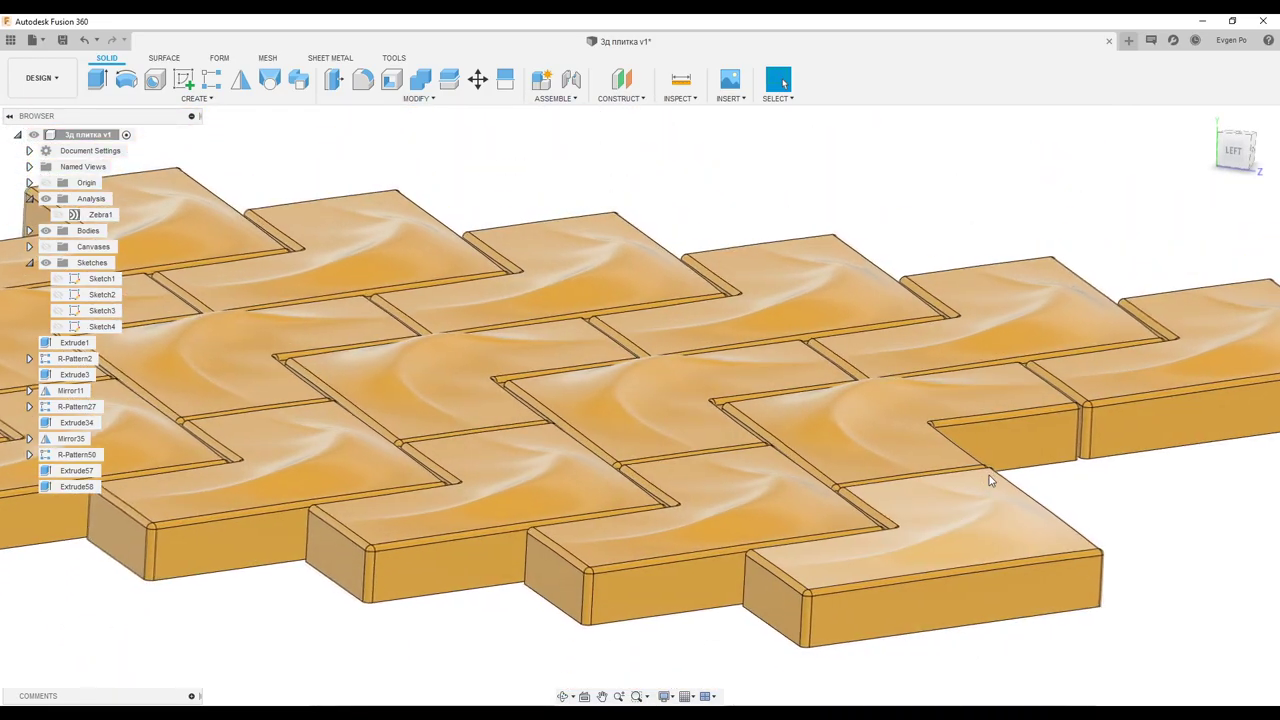
mouse_move(989, 479)
middle_mouse_down("shift")
mouse_move(661, 481)
mouse_move(843, 609)
mouse_move(857, 609)
mouse_move(853, 561)
mouse_move(745, 494)
mouse_move(786, 434)
middle_mouse_up("shift")
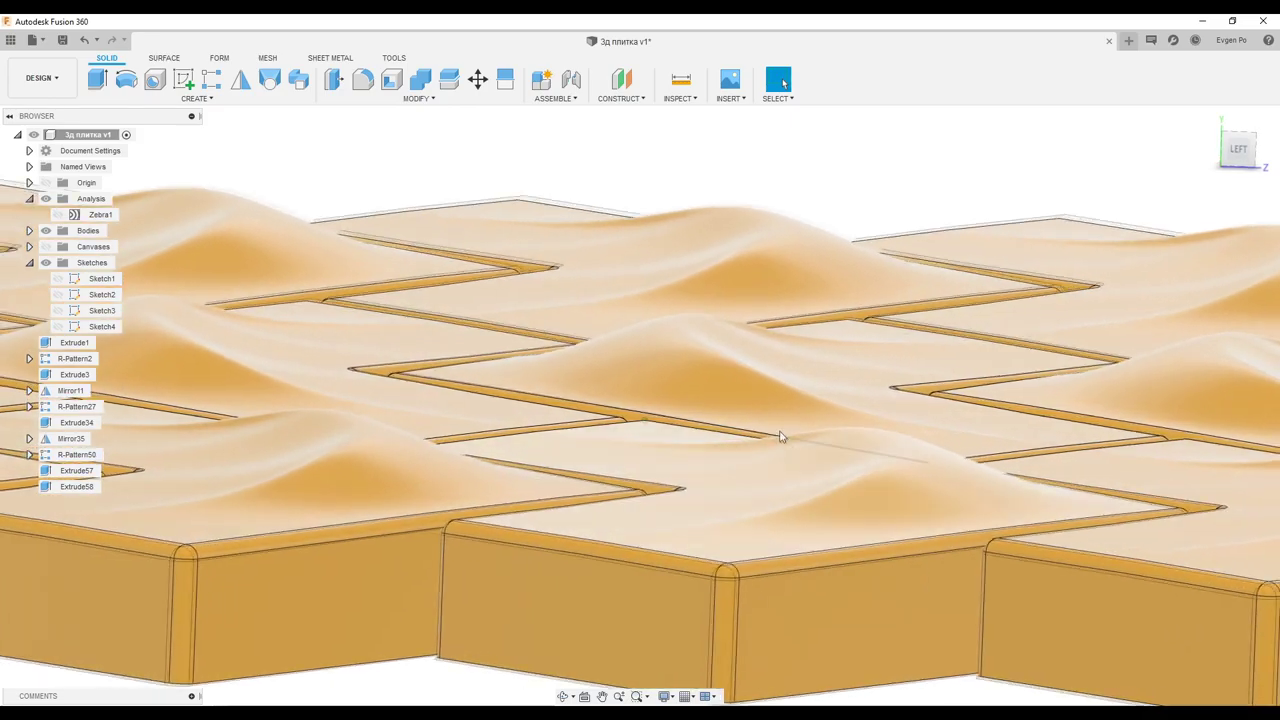
key("F6")
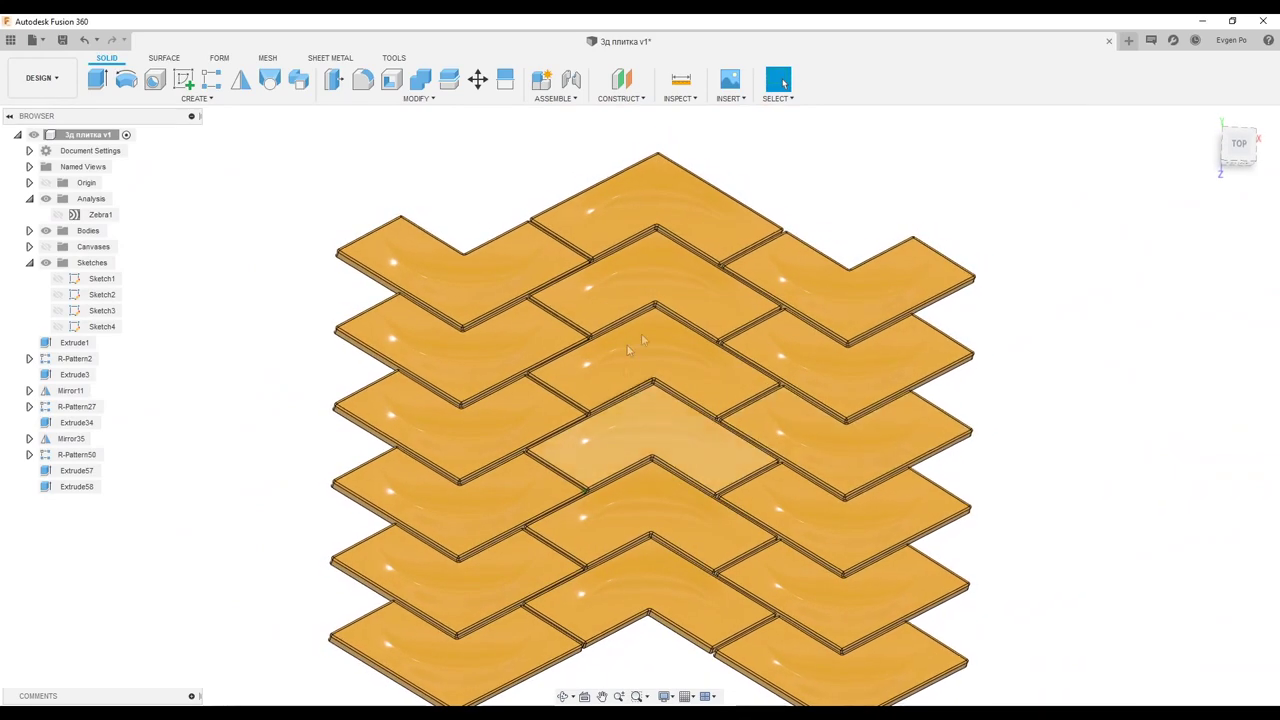
left_click(1129, 42)
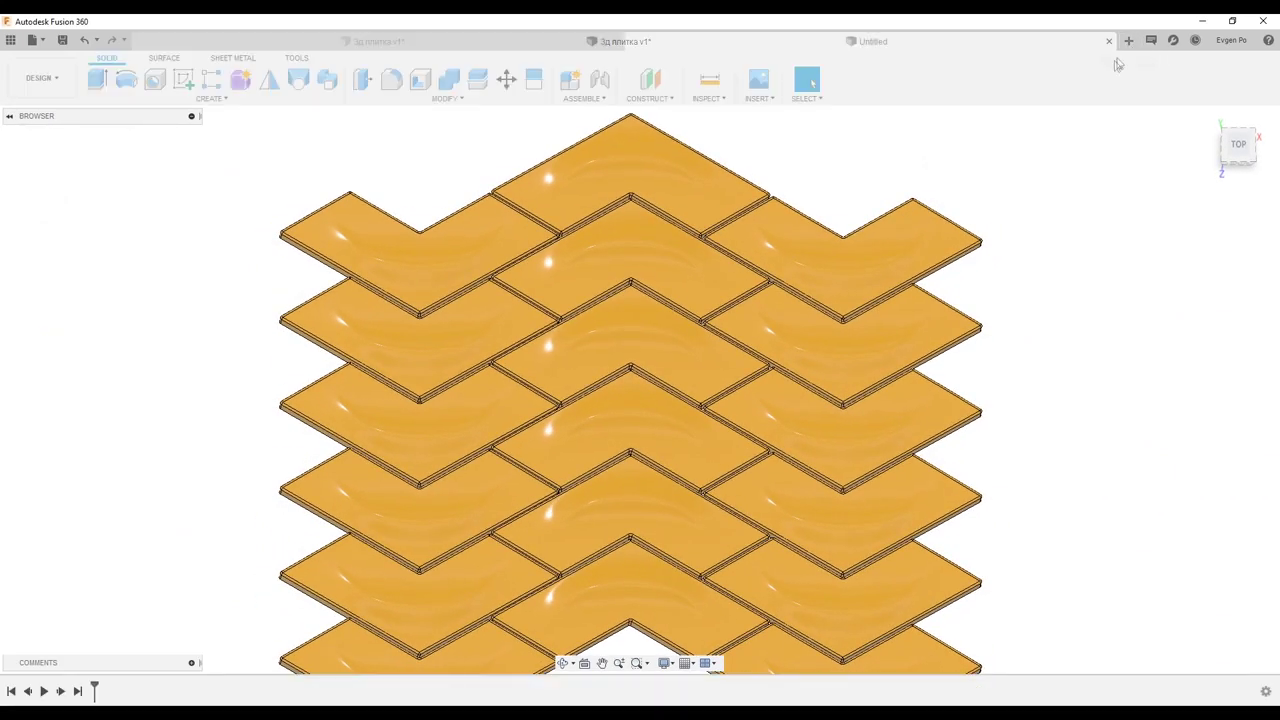
Step: Insert the IMG_5152 tile reference photo from the computer as a canvas
left_click(718, 100)
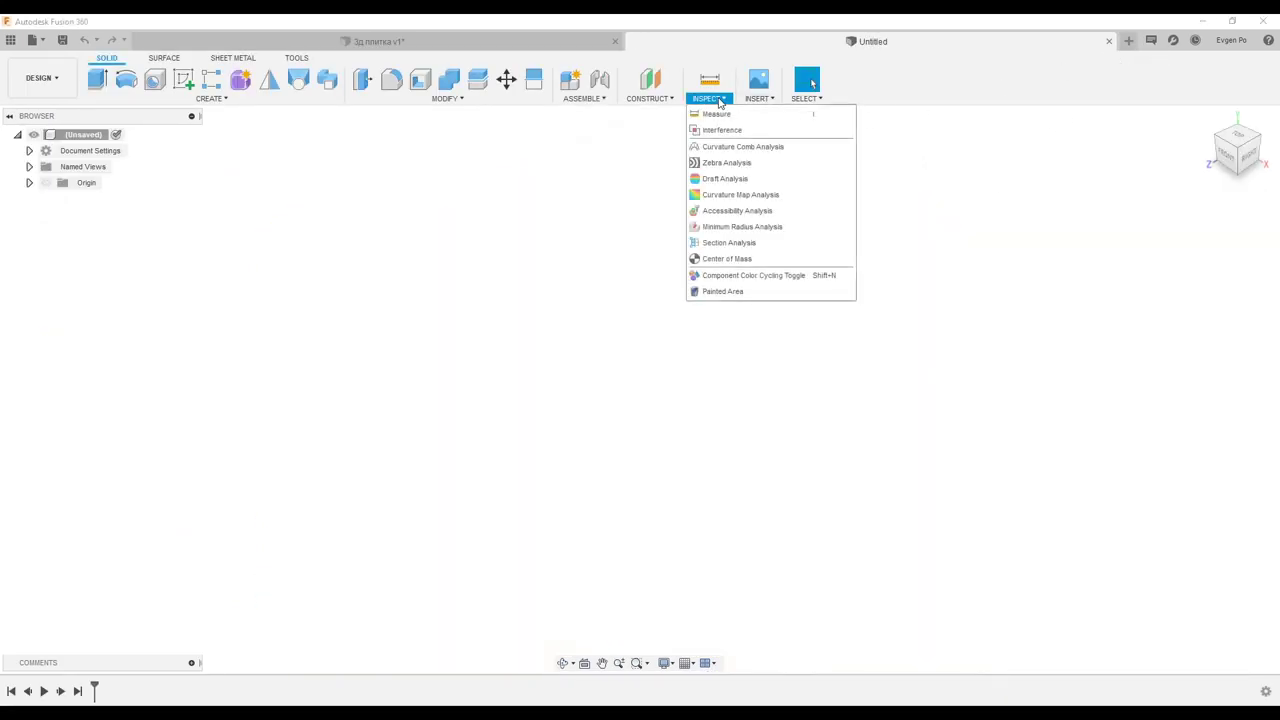
left_click(758, 98)
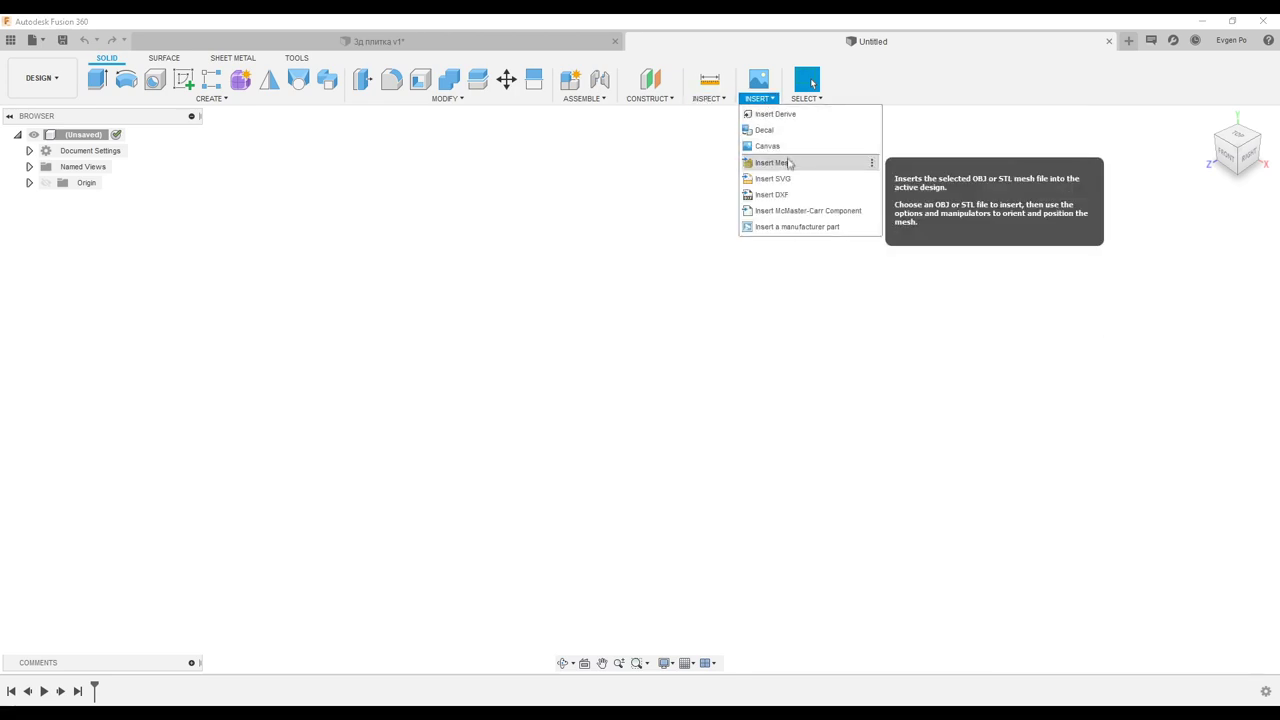
left_click(786, 146)
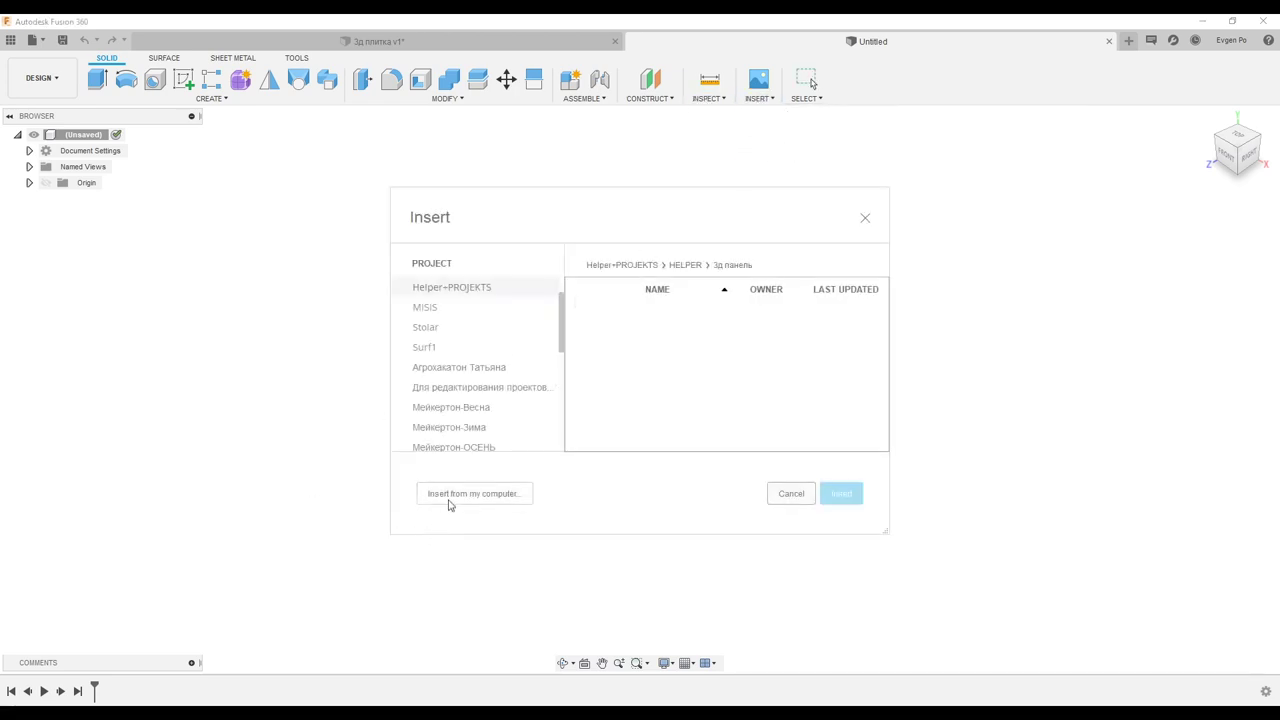
left_click(448, 494)
left_click(230, 170)
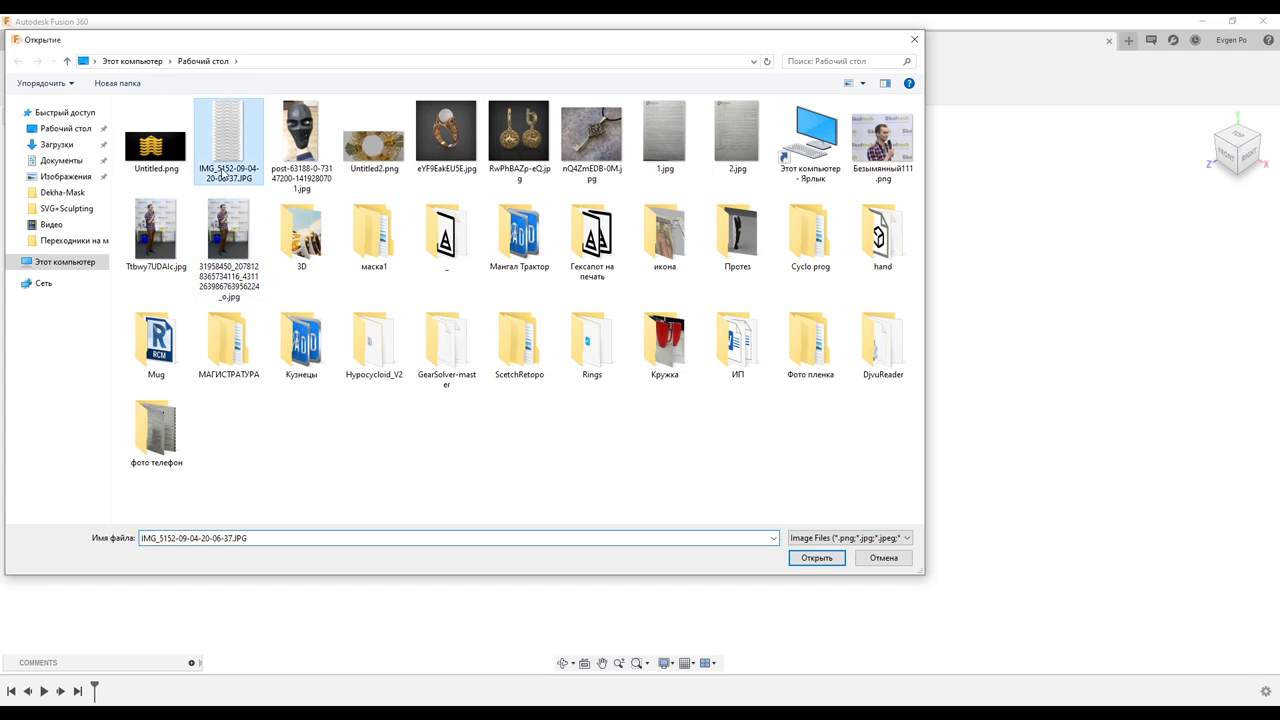
double_click(232, 172)
Step: Place the photo canvas on the XY plane, enlarged to about 8.5 scale
middle_click_drag(363, 210, 700, 310, "shift")
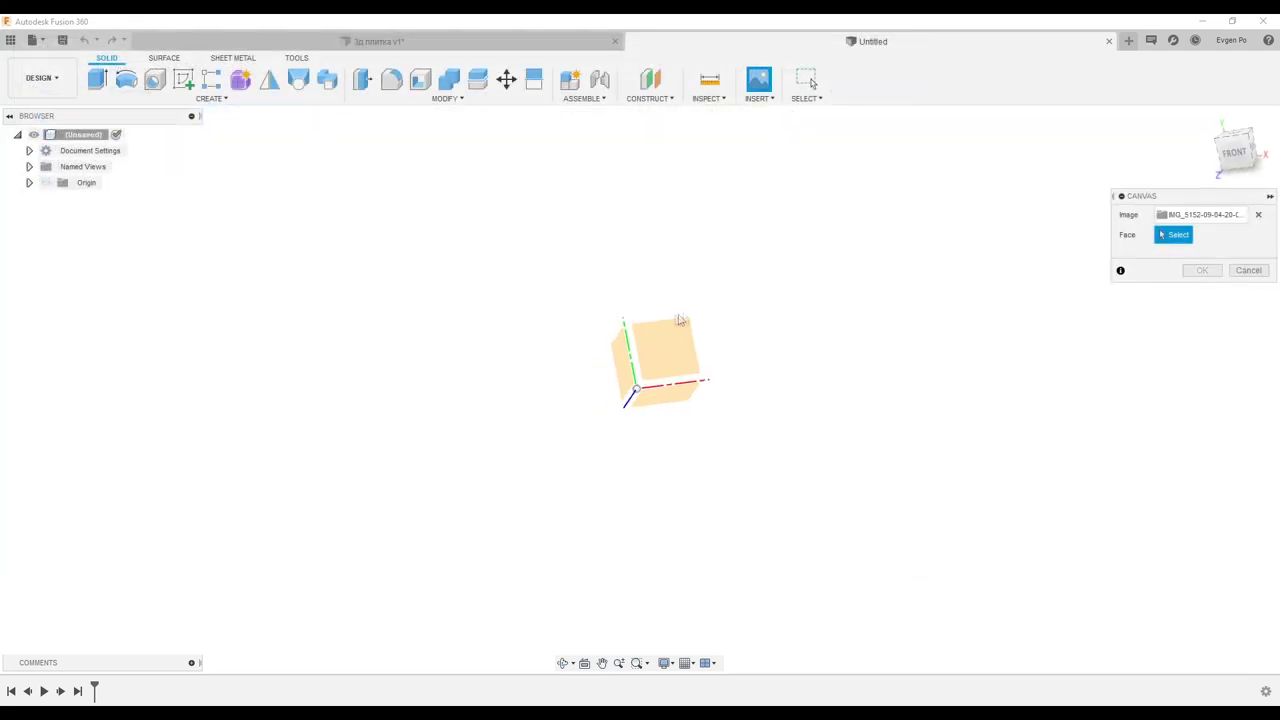
left_click(690, 358)
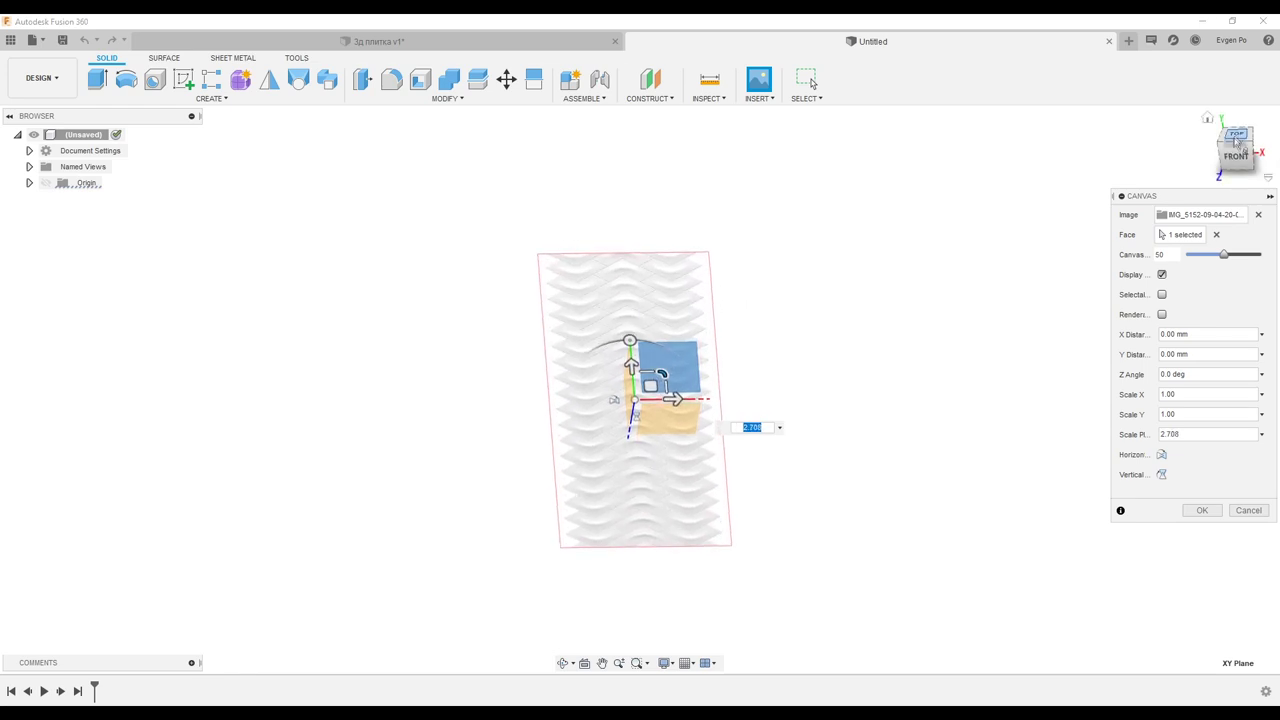
left_click_drag(660, 378, 757, 291)
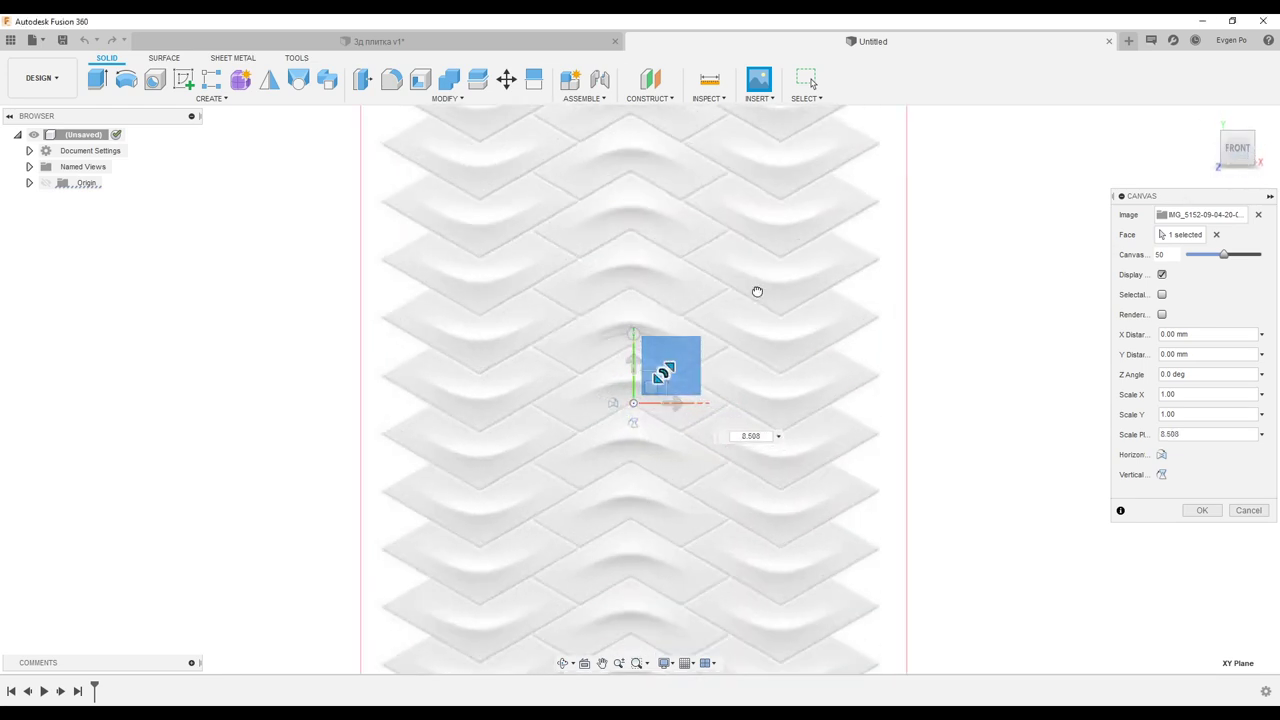
left_click(1202, 510)
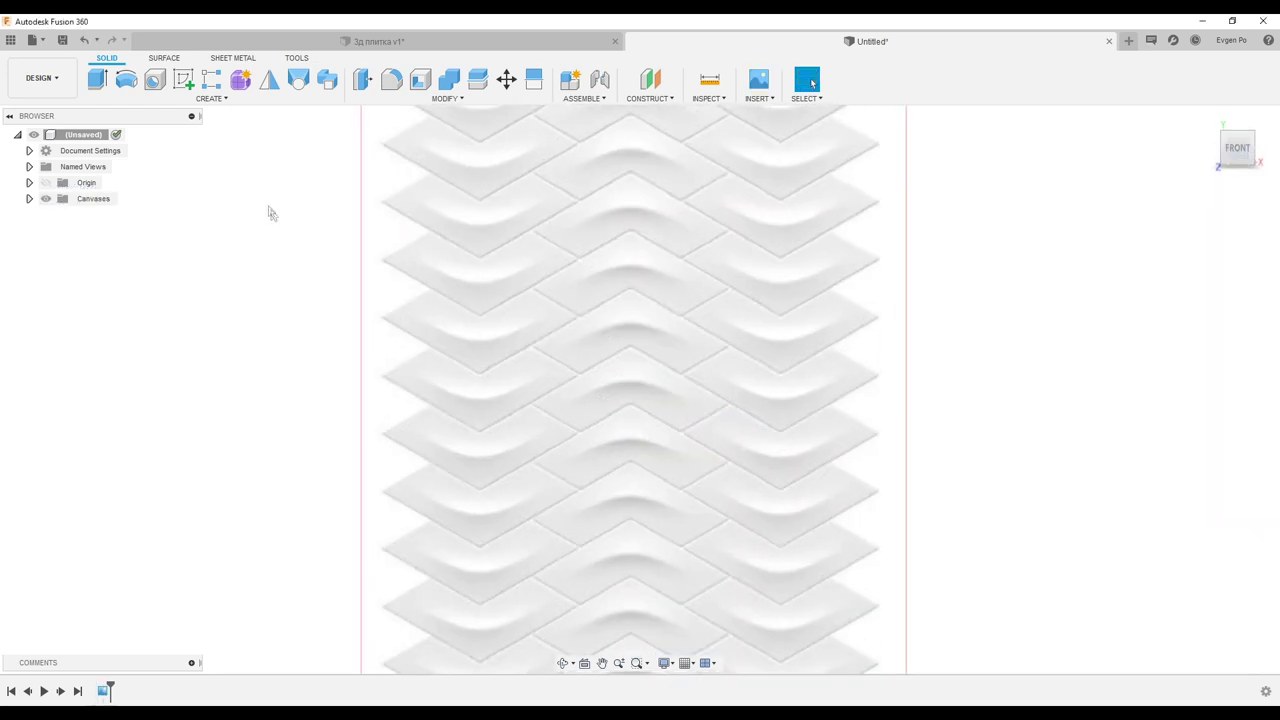
left_click(184, 80)
Step: Sketch on the XY plane a vertical line and the chevron arm's diagonal upper edge
left_click(682, 365)
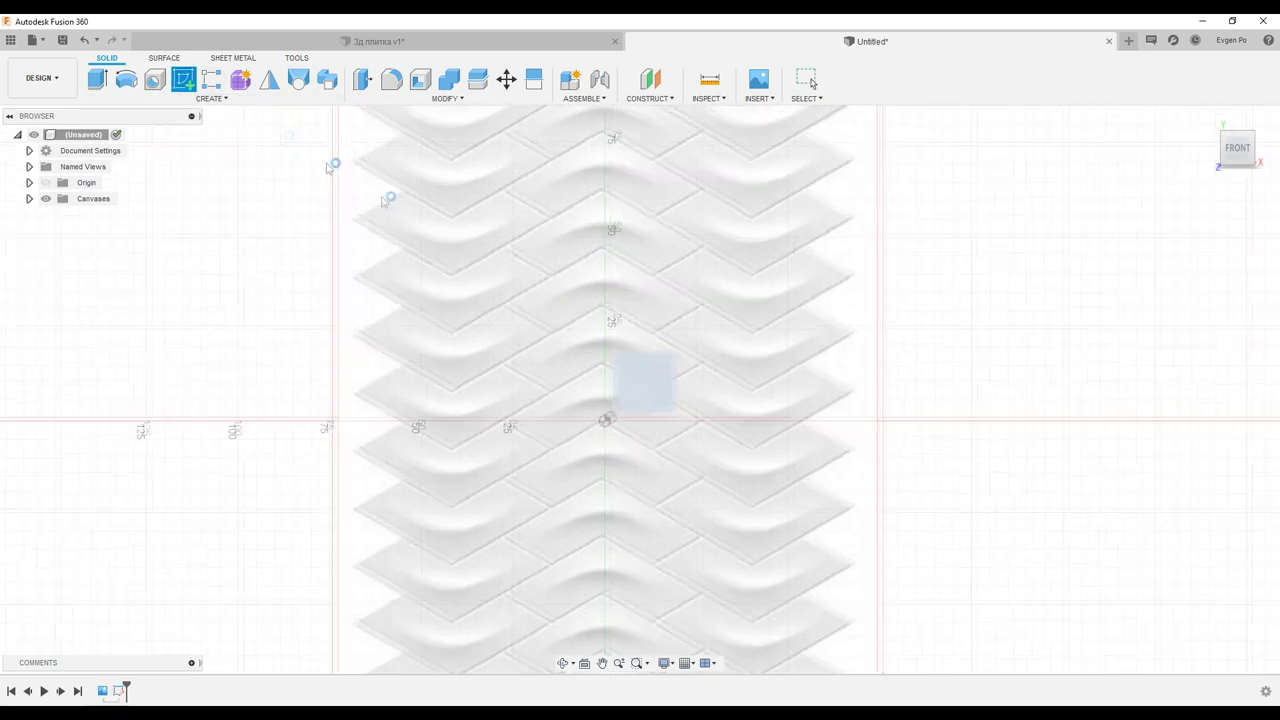
scroll(595, 340, "up", 5)
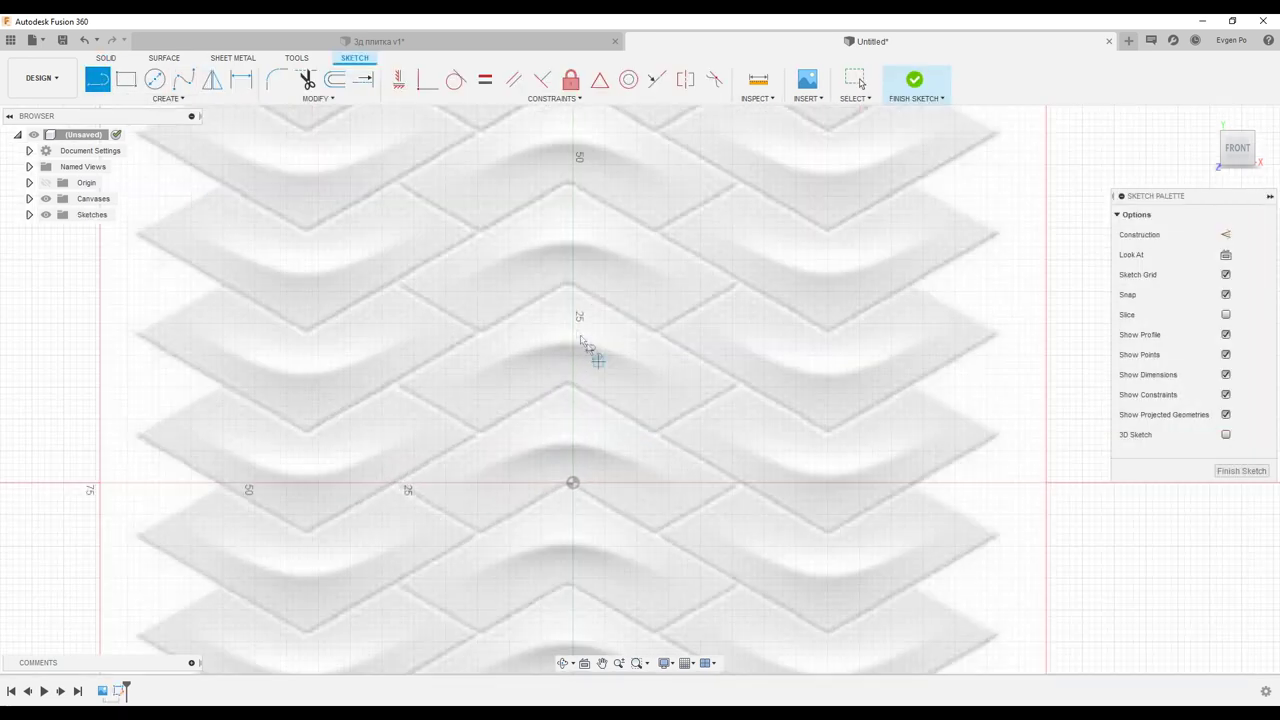
scroll(729, 341, "down", 2)
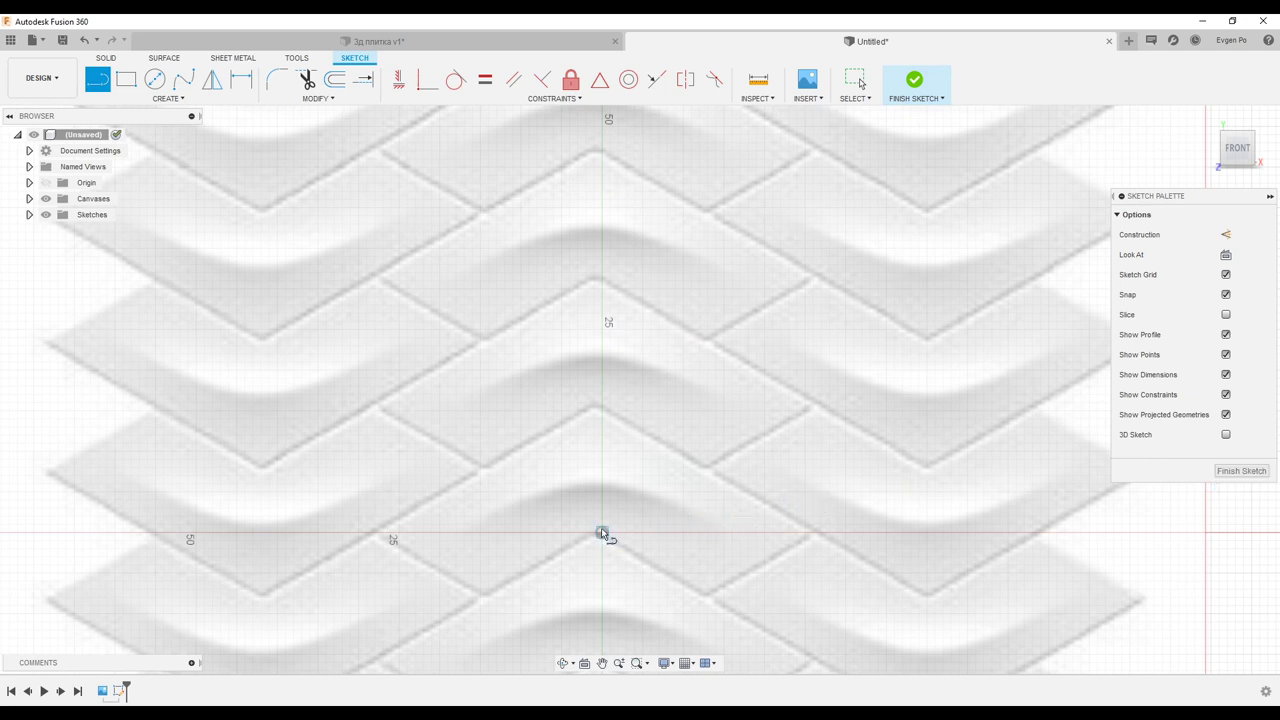
left_click(601, 403)
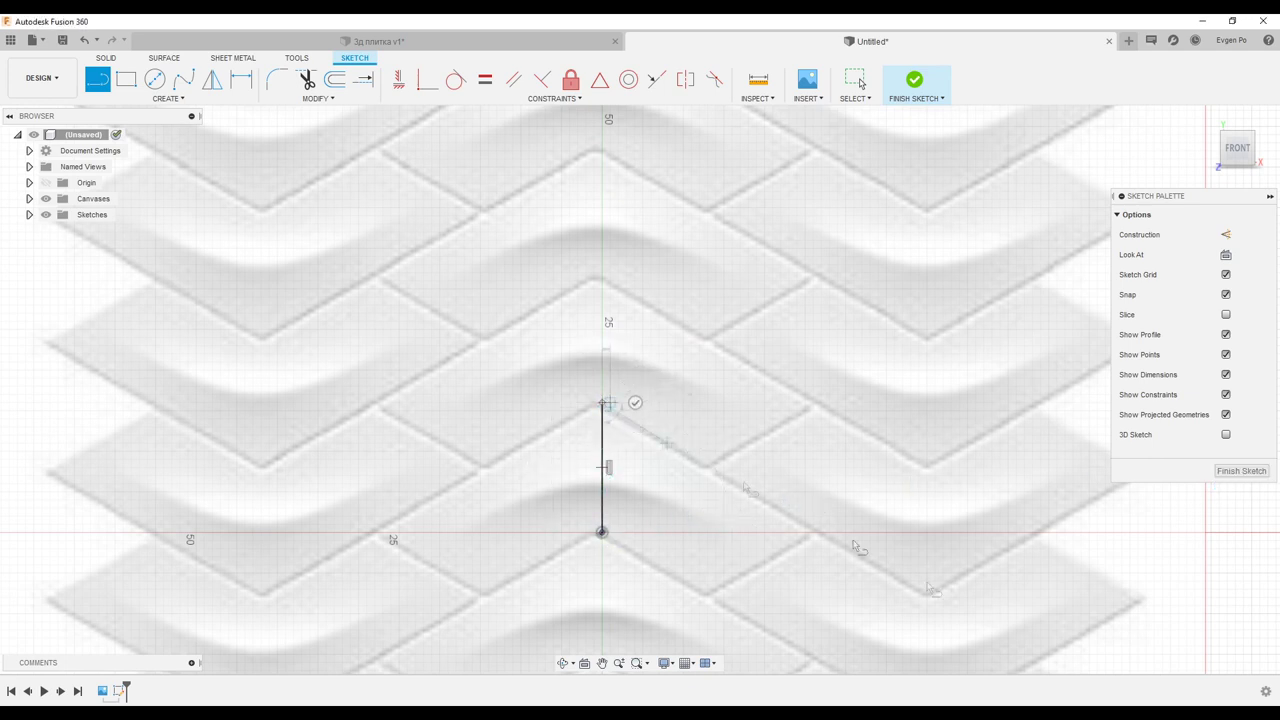
left_click(958, 614)
key("Escape")
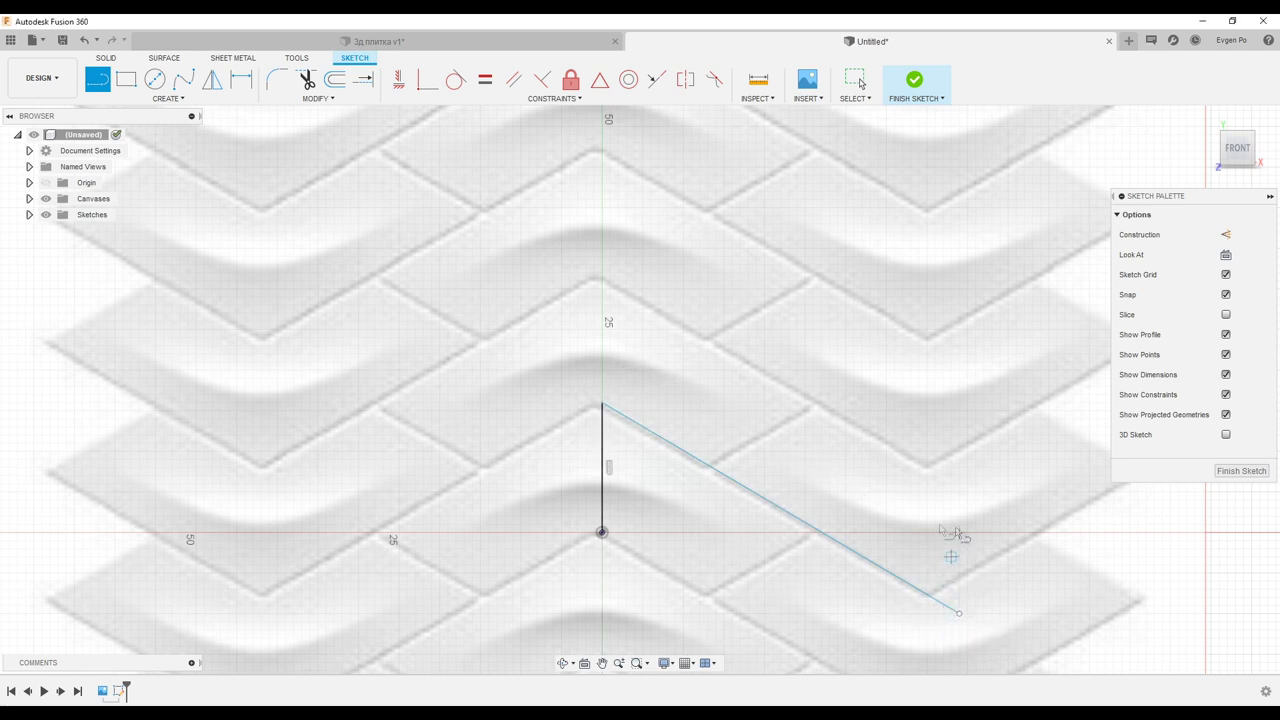
Step: Draw the parallel lower edge from the origin and the short closing line of the arm
left_click(602, 533)
scroll(602, 533, "down", 2)
left_click(798, 645)
key("Escape")
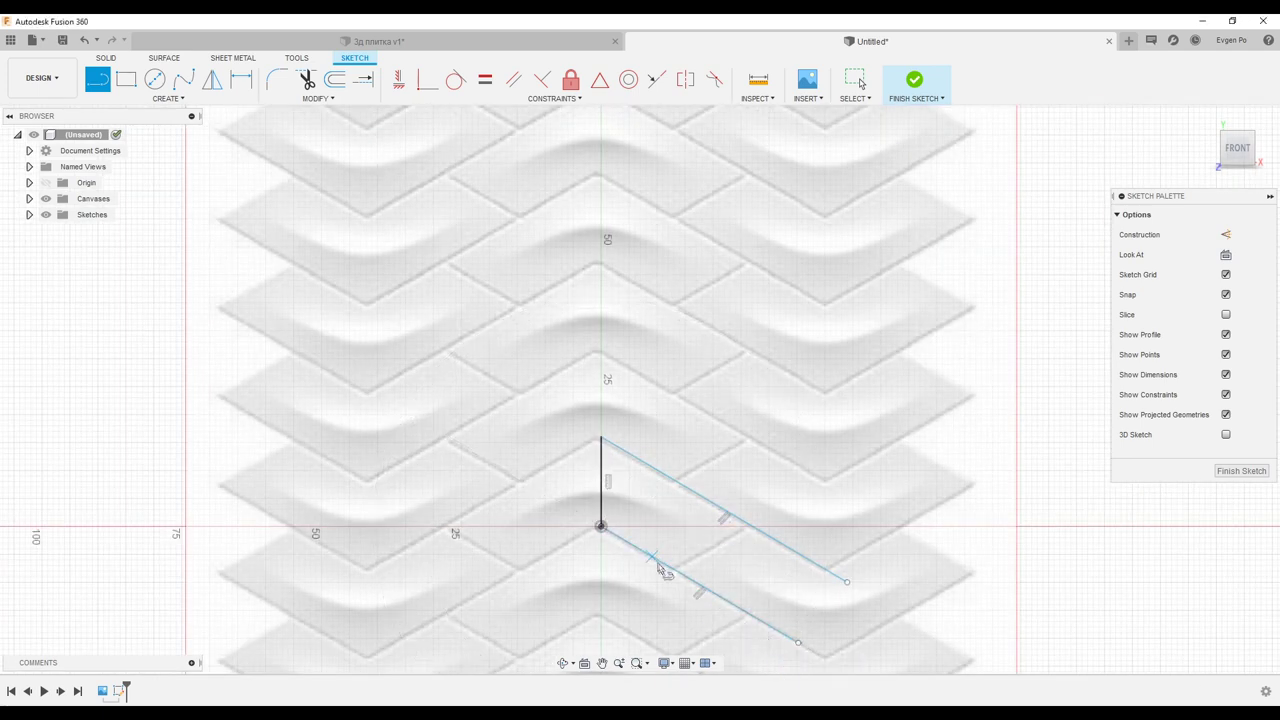
left_click(677, 572)
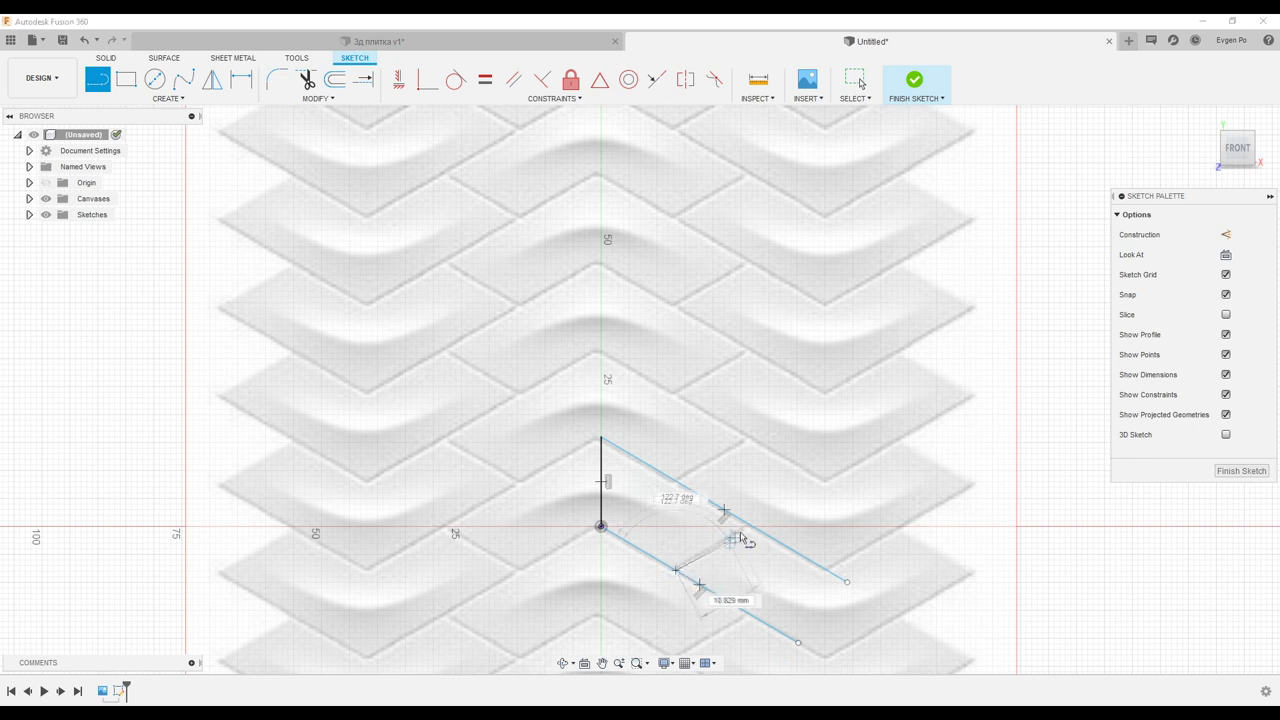
left_click(747, 525)
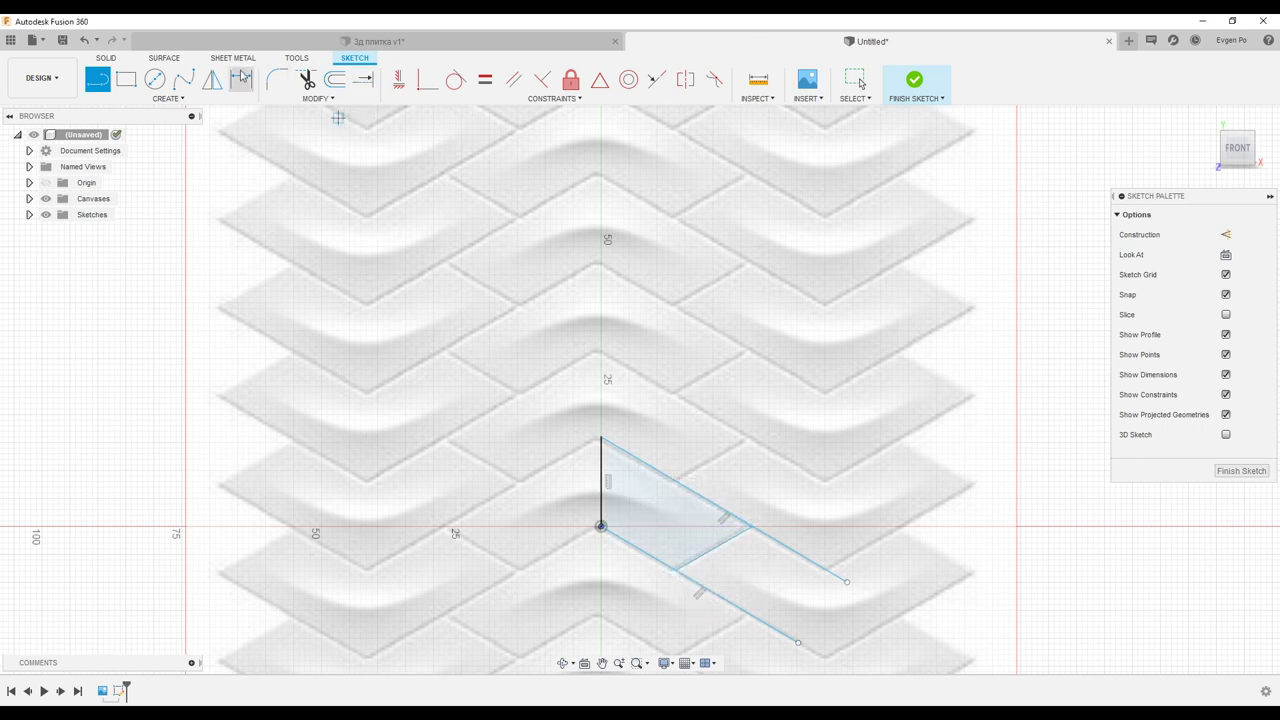
Step: Mirror the arm's upper, connecting and lower edges across the vertical line, then finish the sketch
left_click(213, 85)
left_click(608, 442)
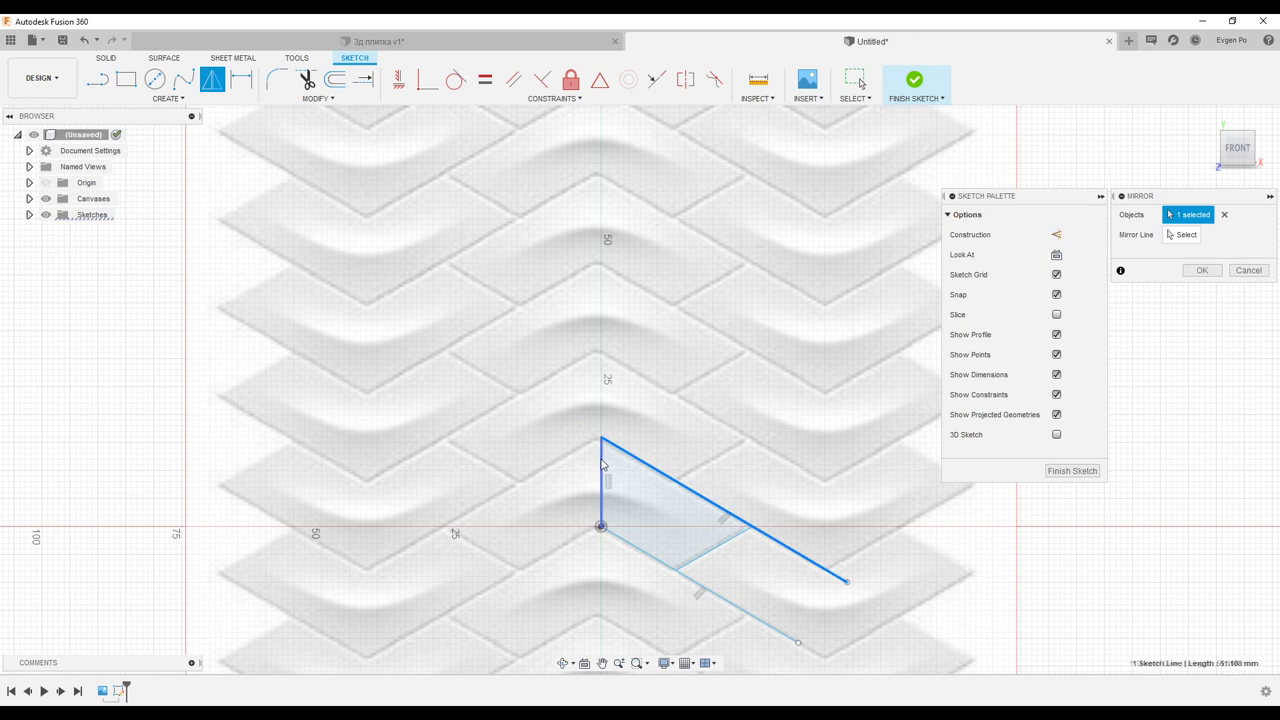
left_click(705, 552)
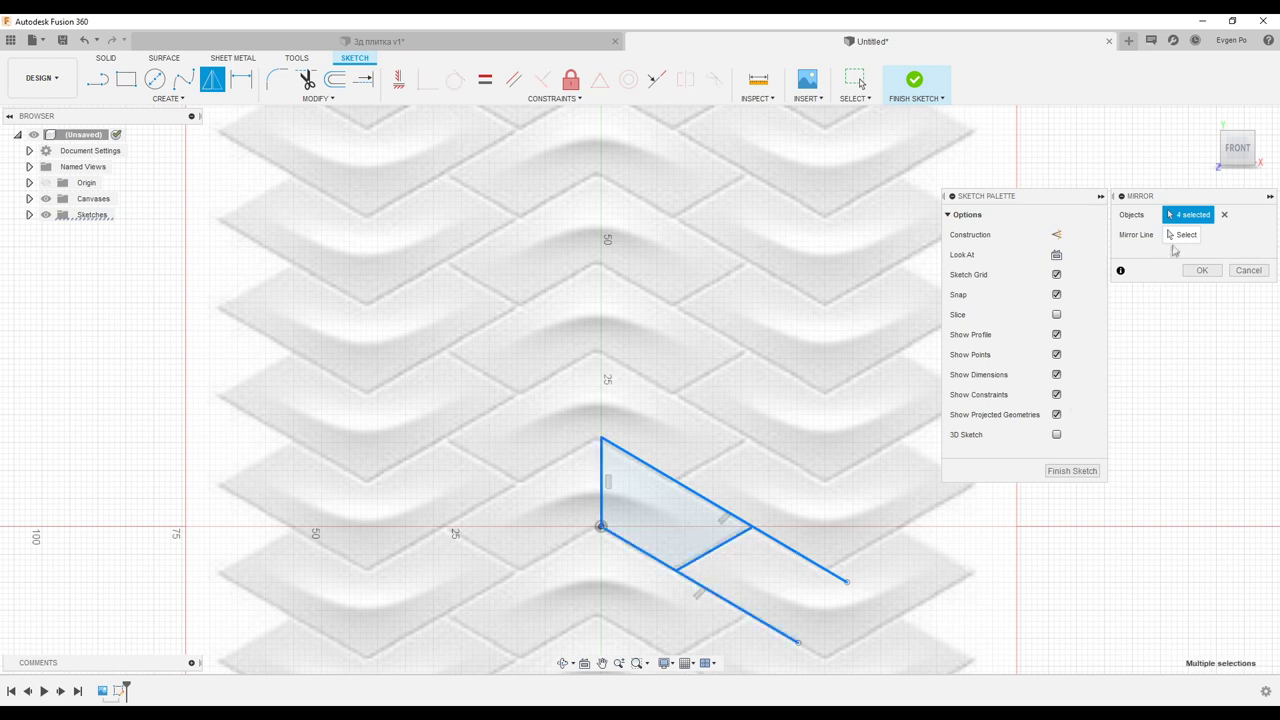
left_click(1180, 235)
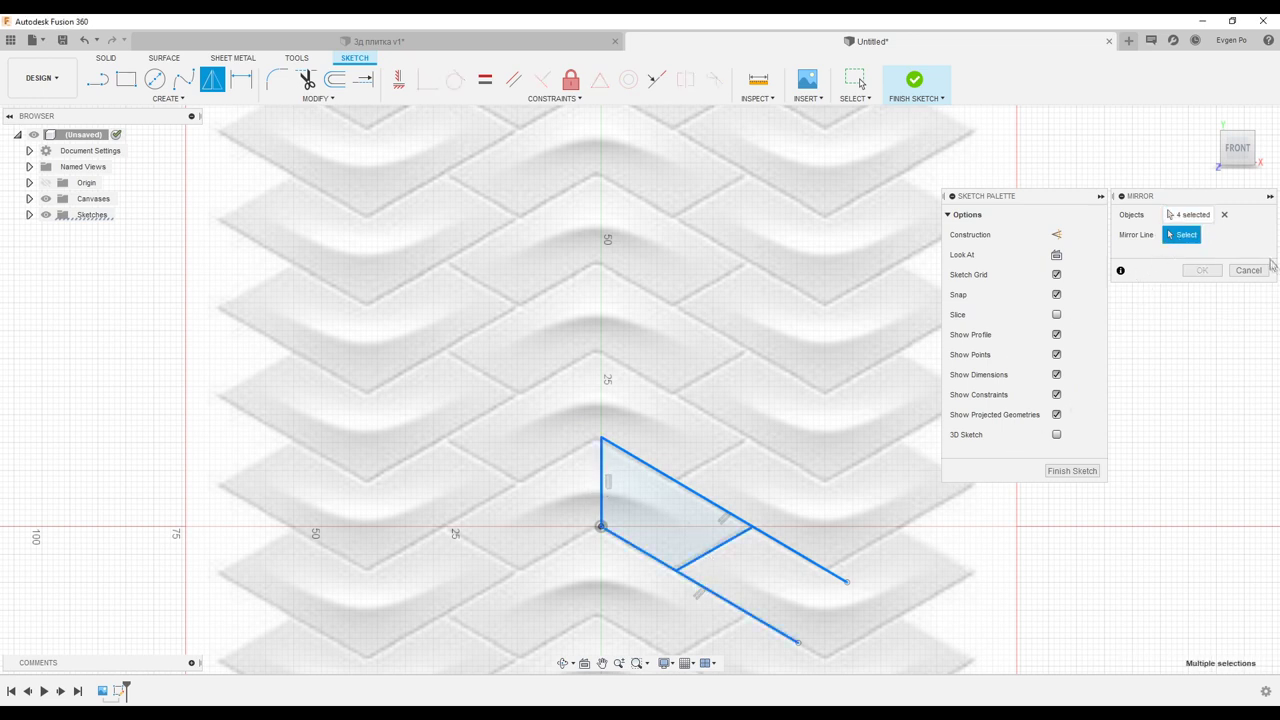
left_click(1223, 218)
left_click(680, 484)
left_click(714, 549)
left_click(700, 586)
left_click(1184, 236)
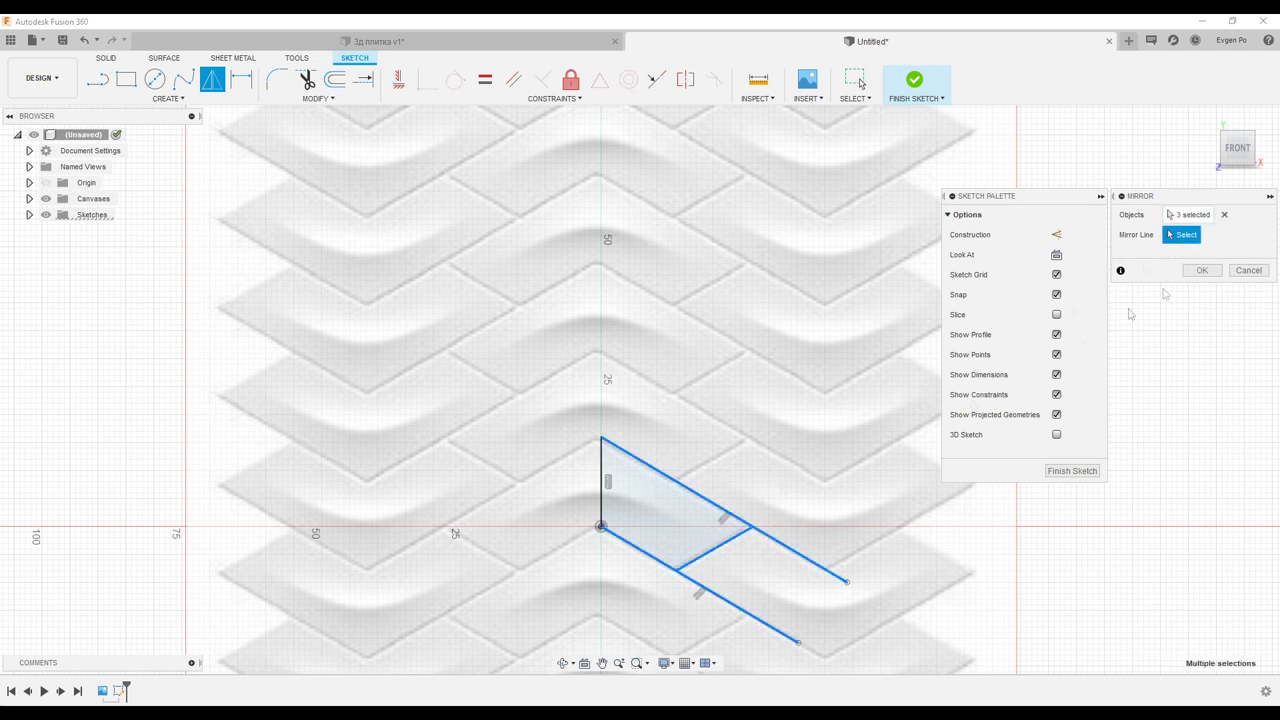
left_click(602, 484)
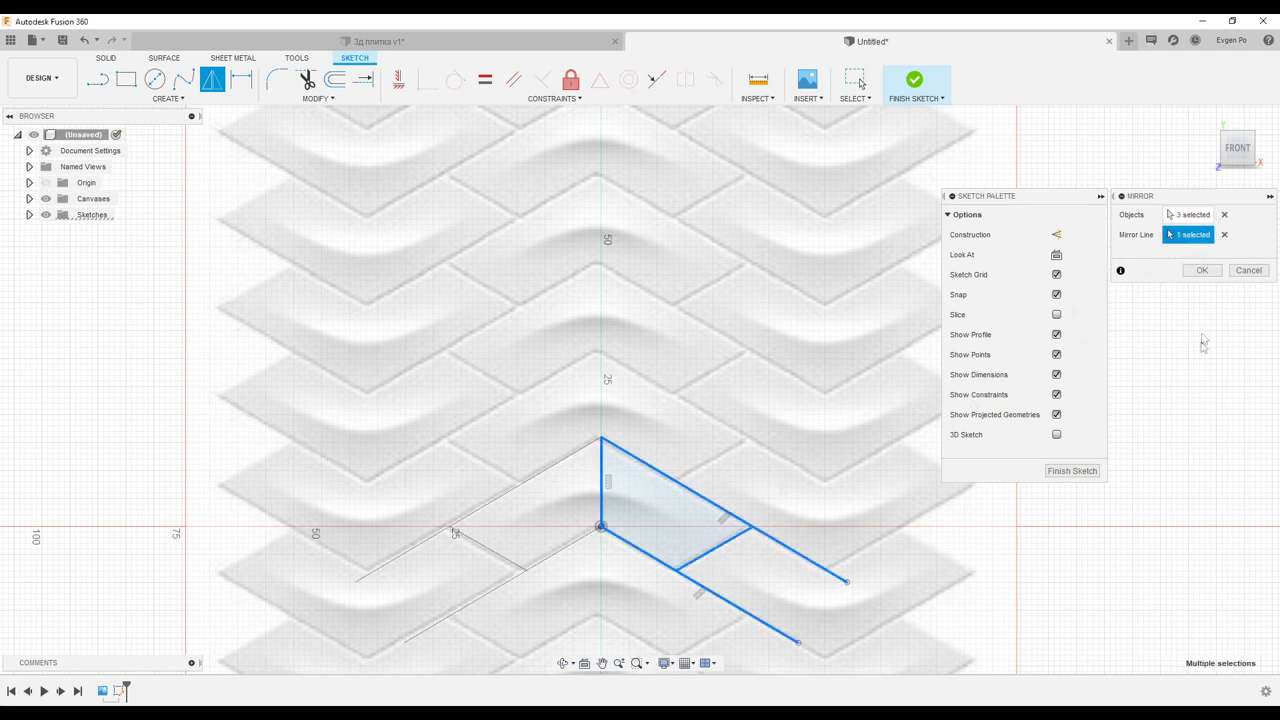
left_click(1200, 271)
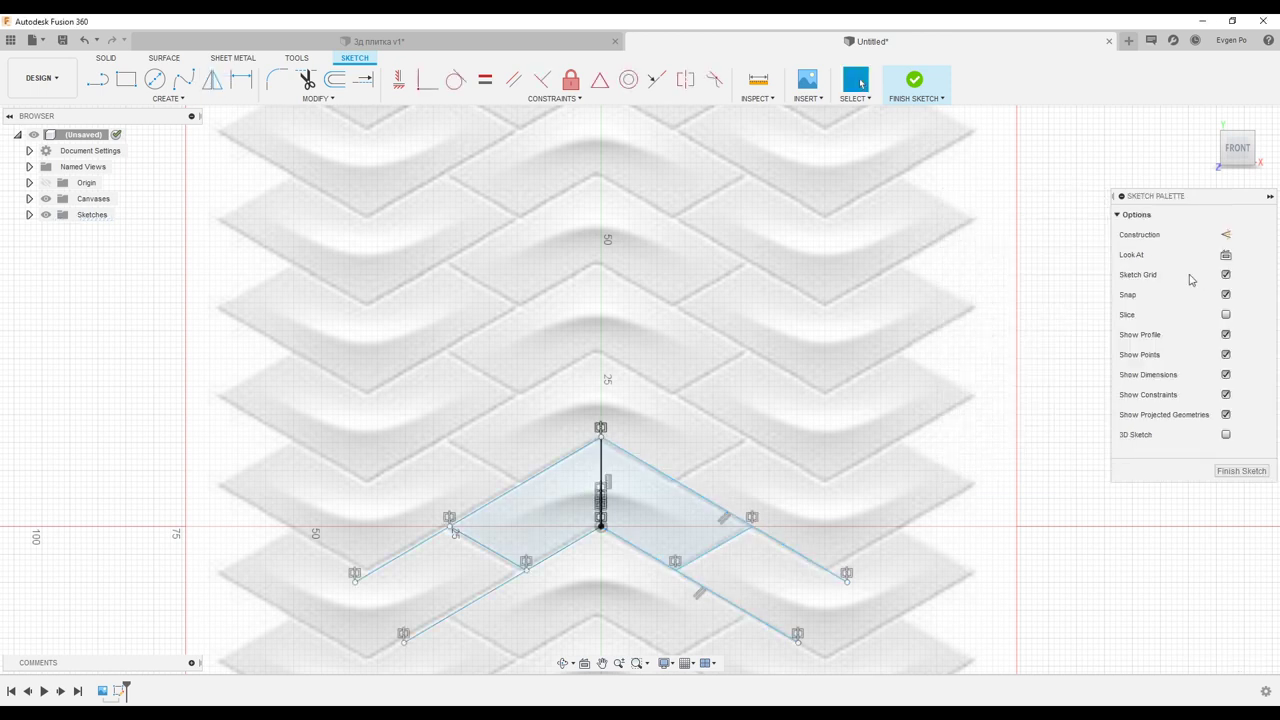
left_click(1241, 471)
Step: Extrude both L-shaped chevron profiles into a thin slab
key("e")
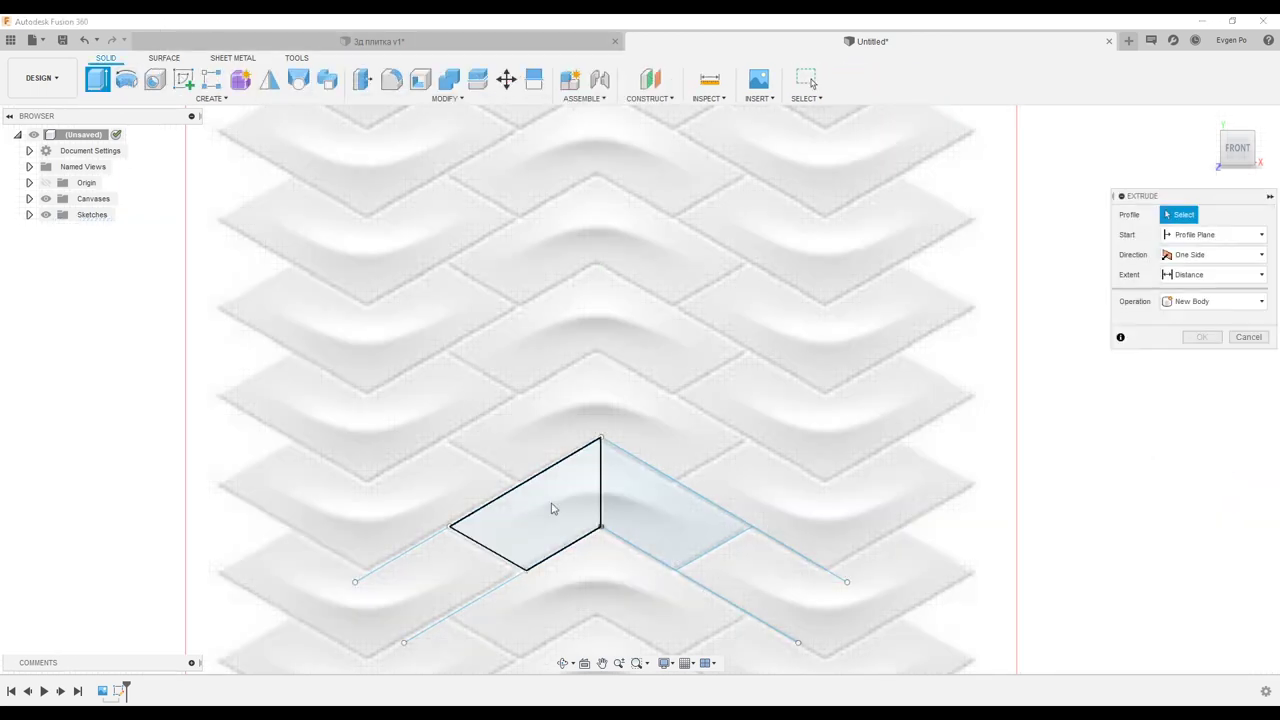
left_click(549, 508)
left_click(654, 506)
middle_click_drag(556, 390, 553, 311, "shift")
type("1")
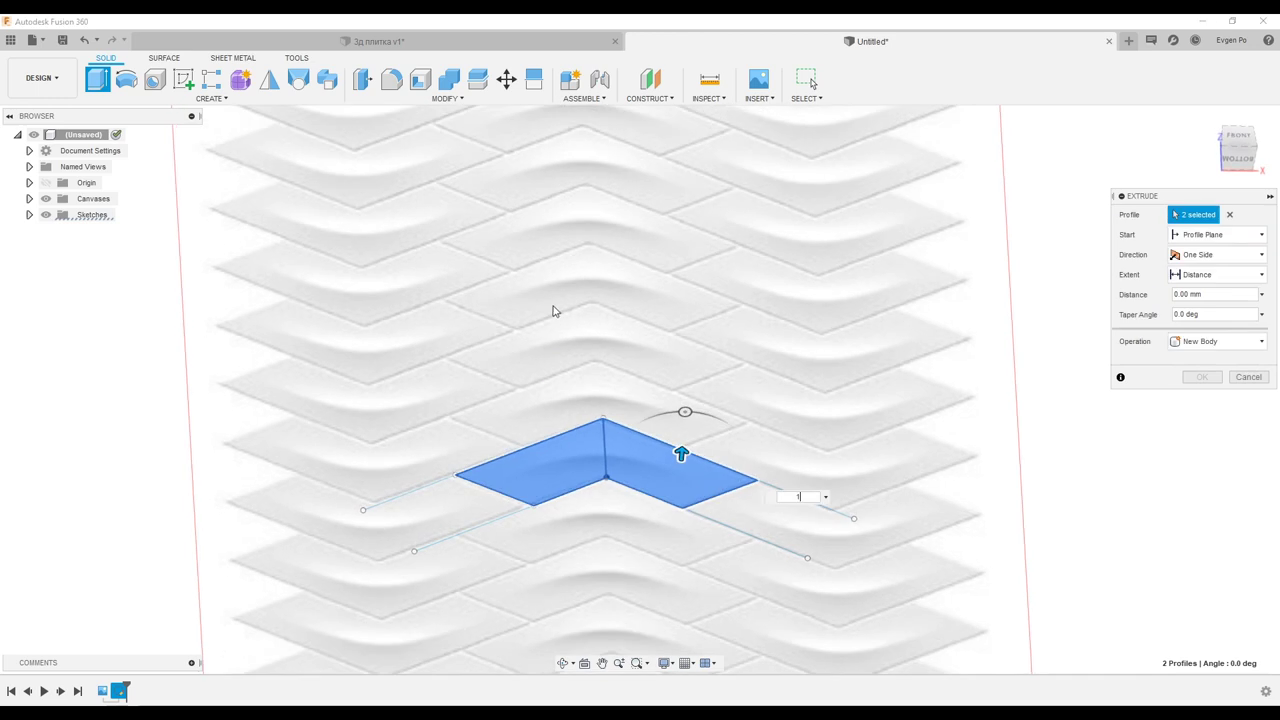
left_click(1202, 376)
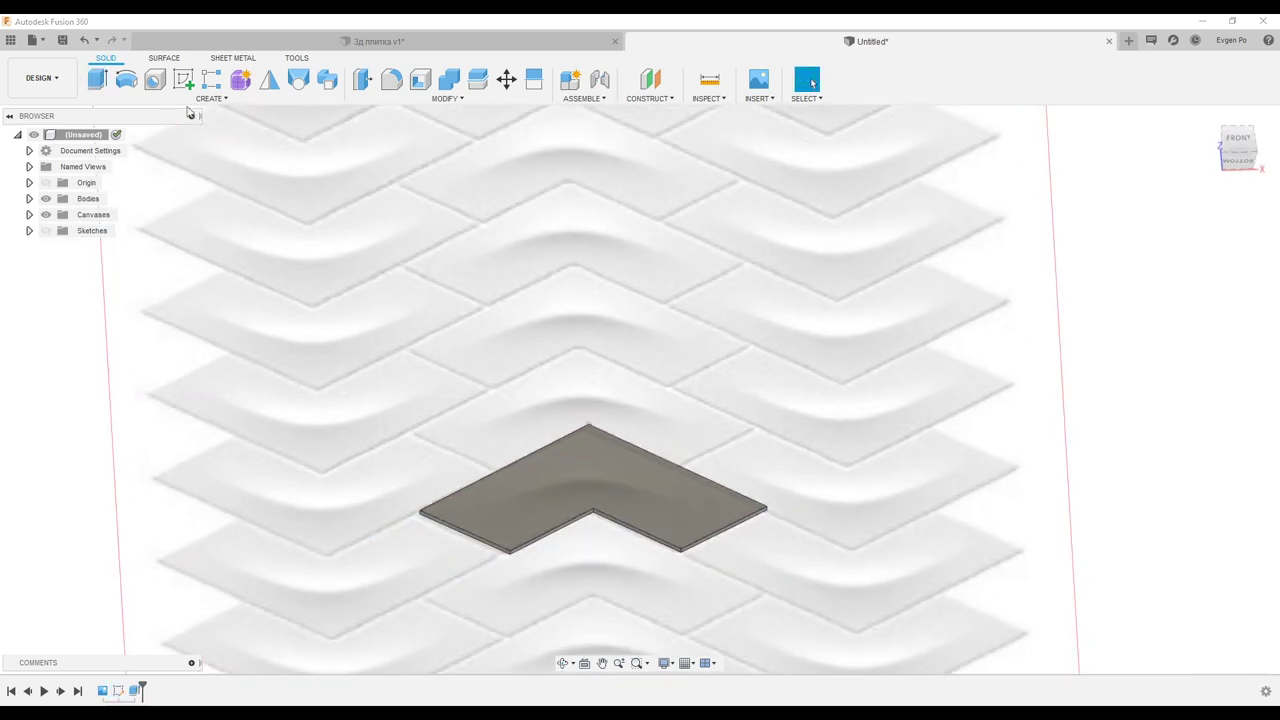
Step: Turn off design history capture for the whole document
right_click(74, 137)
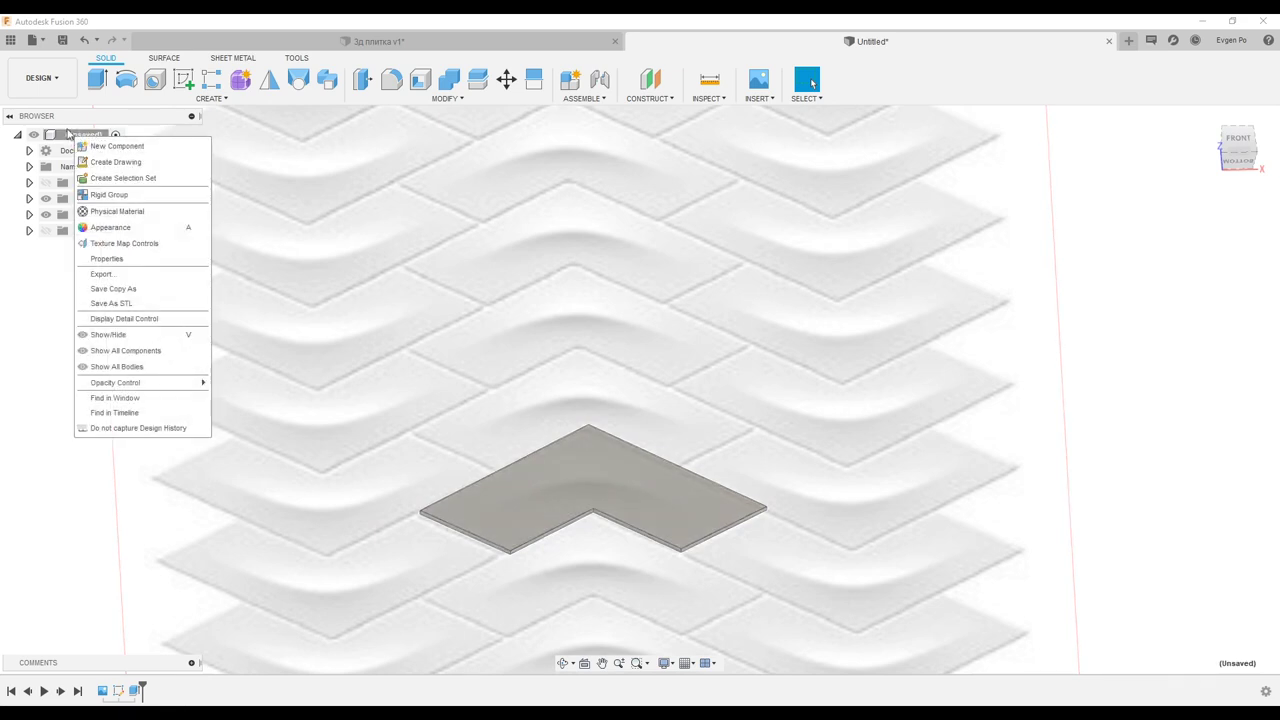
left_click(107, 434)
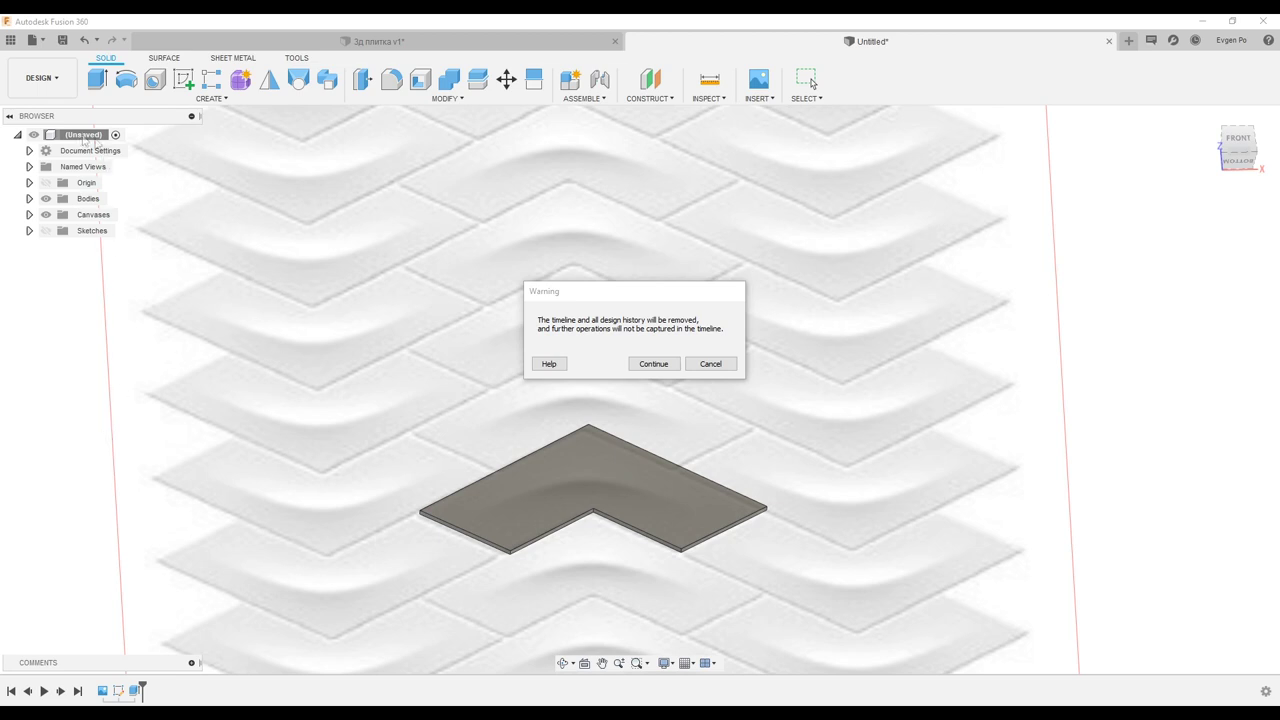
left_click(653, 363)
scroll(657, 368, "up", 4)
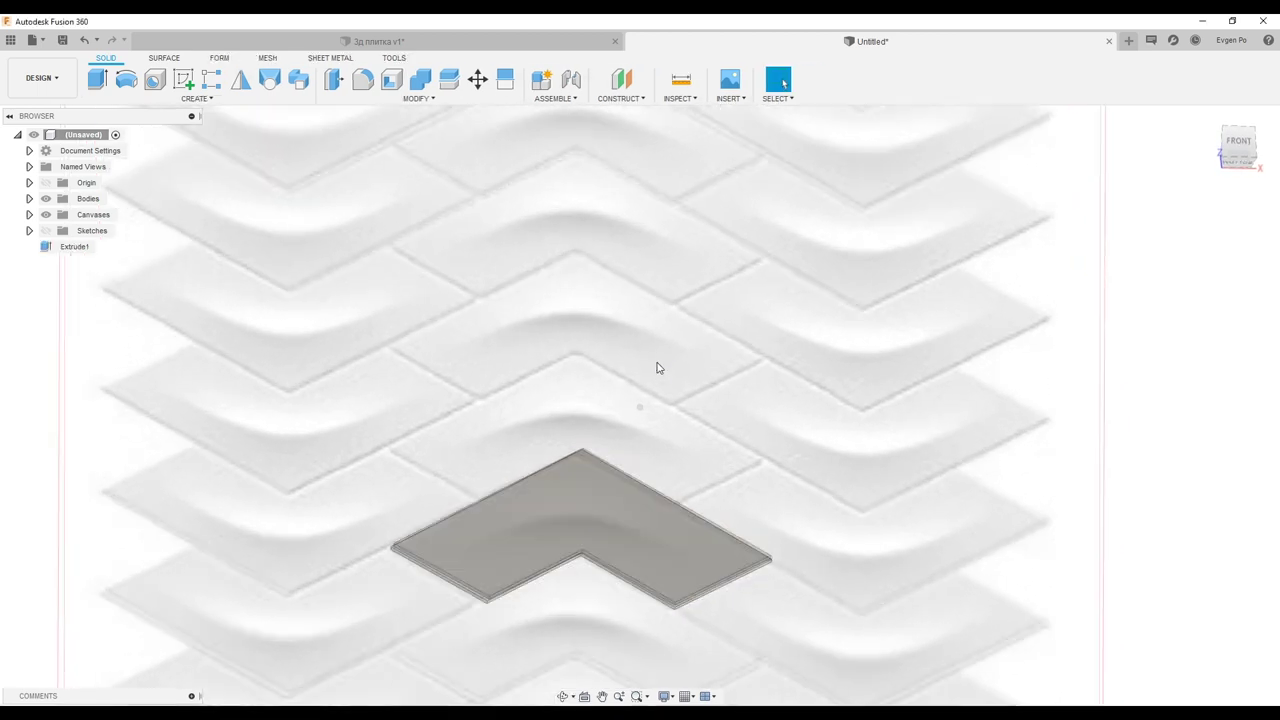
scroll(648, 363, "up", 2)
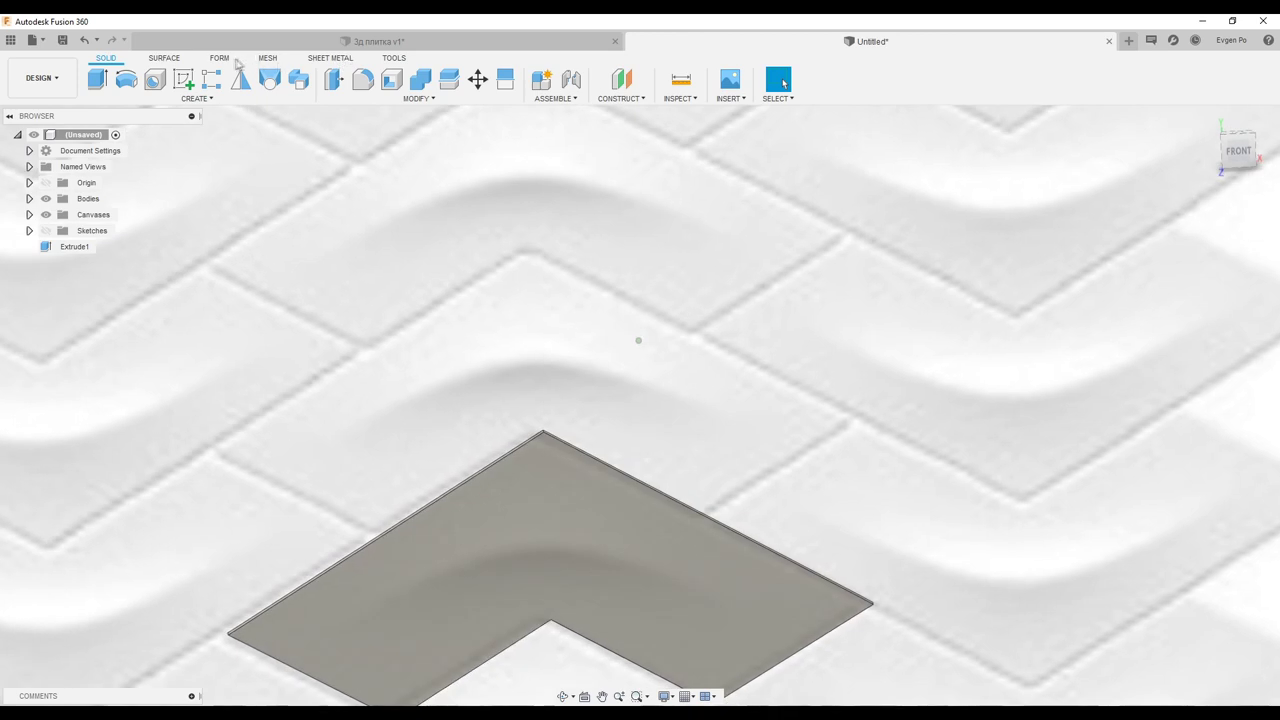
left_click(218, 62)
Step: Create freeform faces with Object Snap, placing the first quad faces on the right arm
scroll(640, 400, "down", 2)
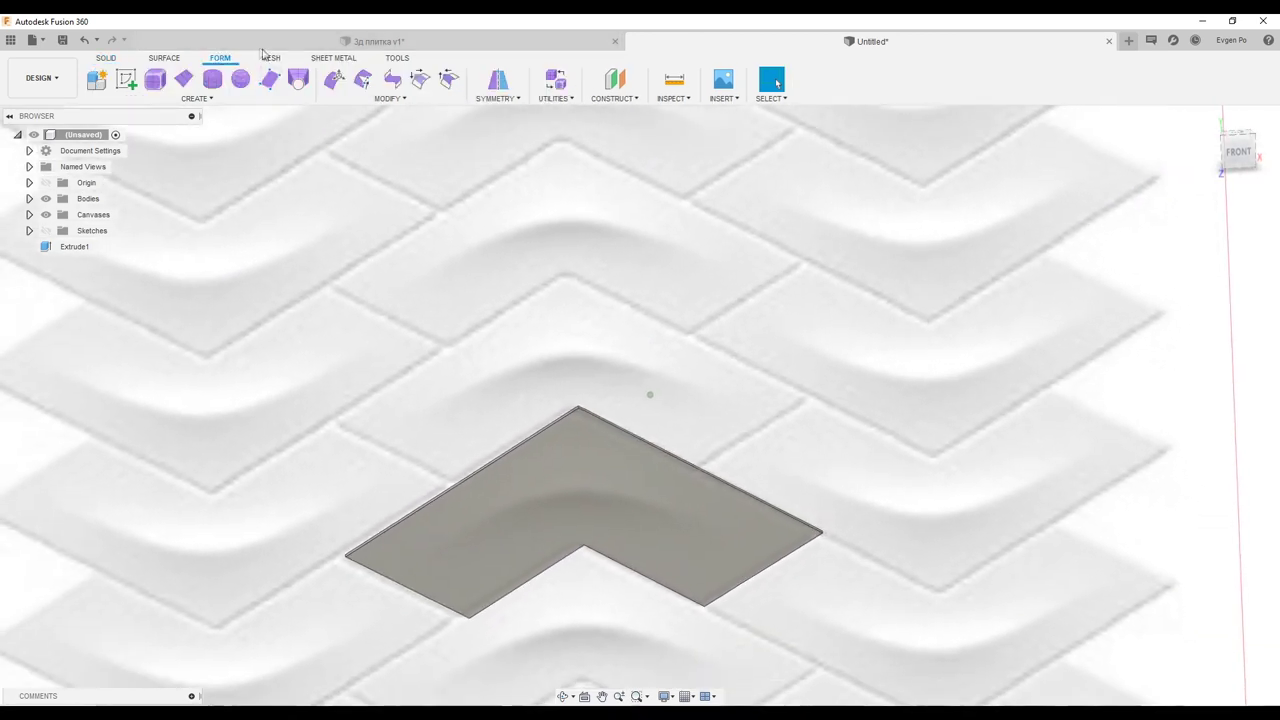
left_click(270, 78)
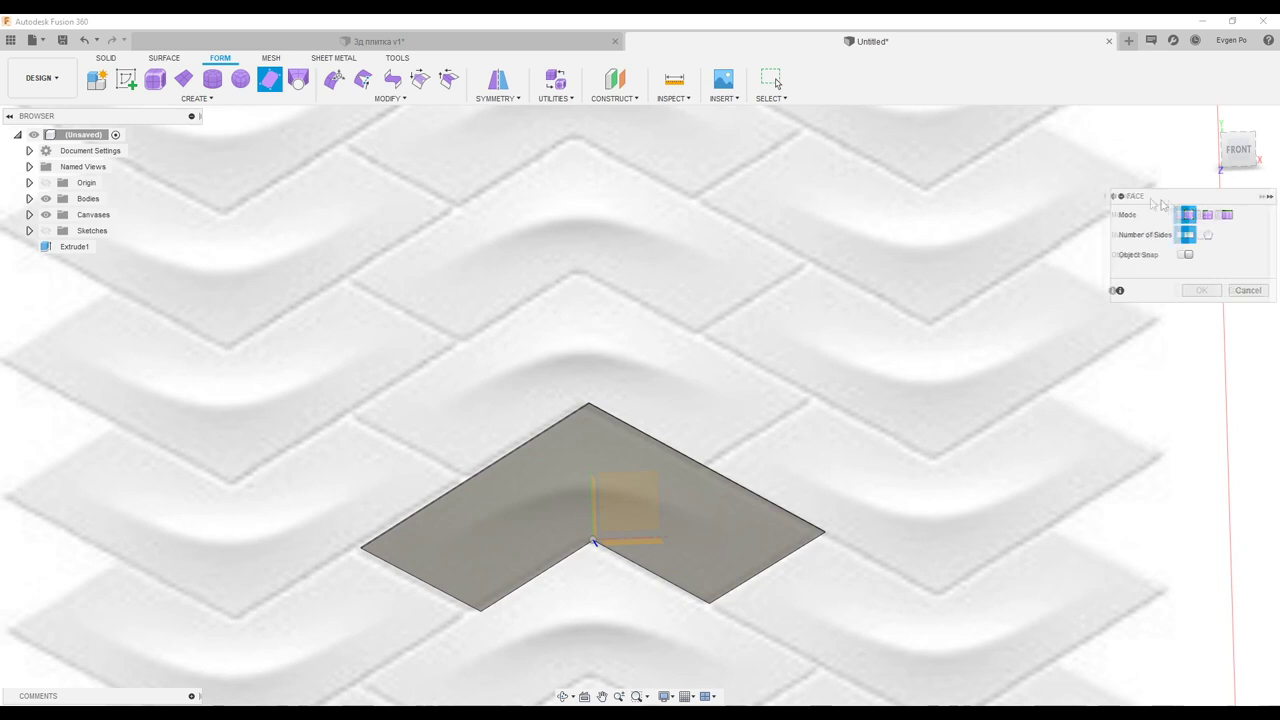
left_click(1174, 252)
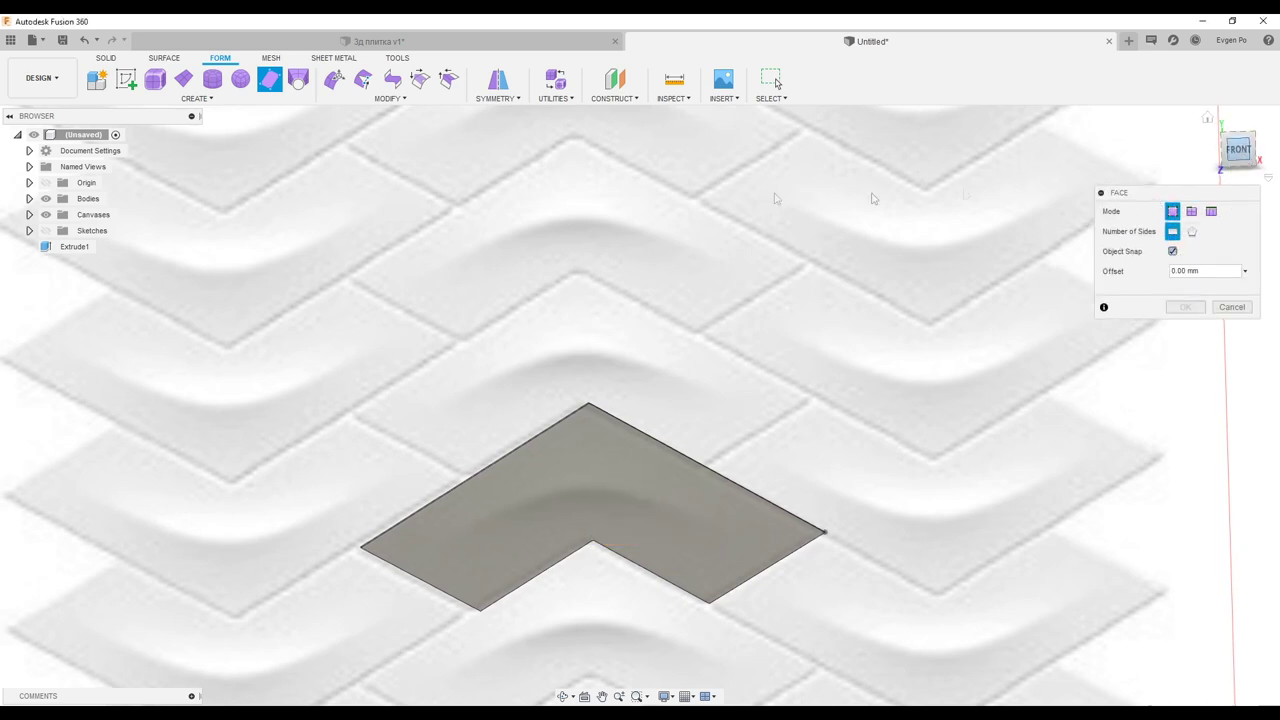
scroll(706, 511, "up", 3)
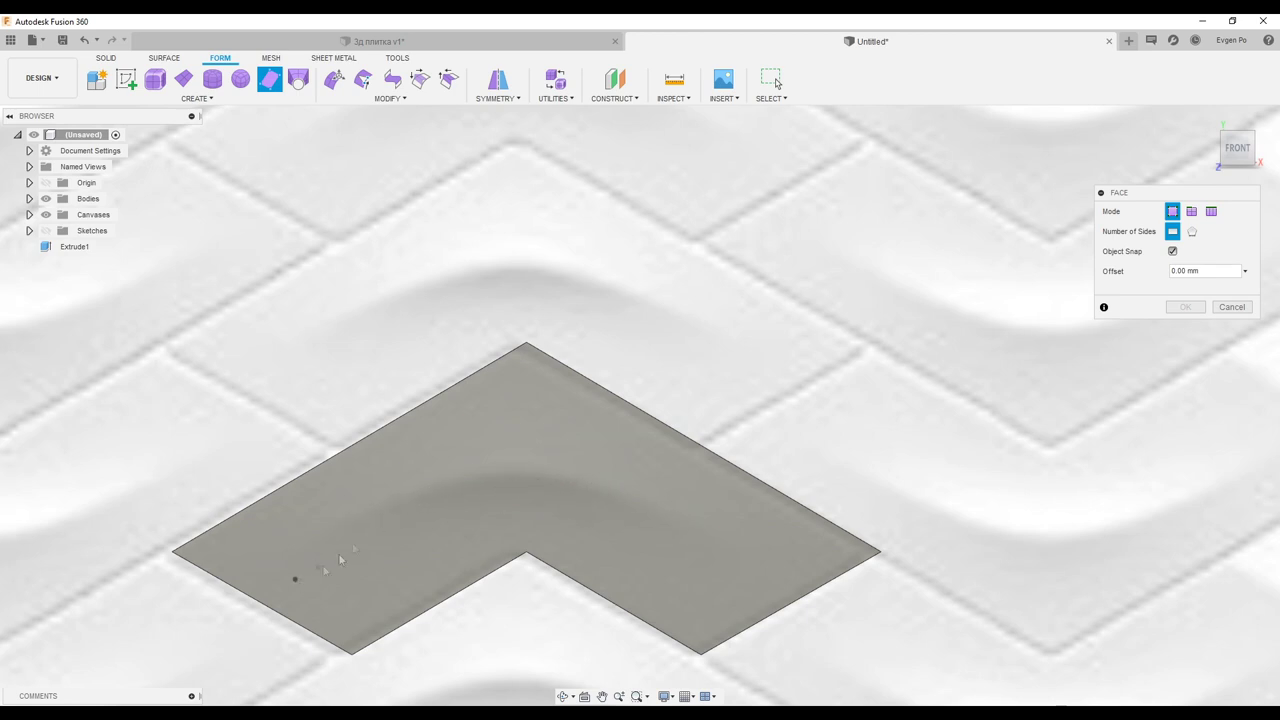
scroll(563, 469, "up", 2)
scroll(526, 480, "up", 2)
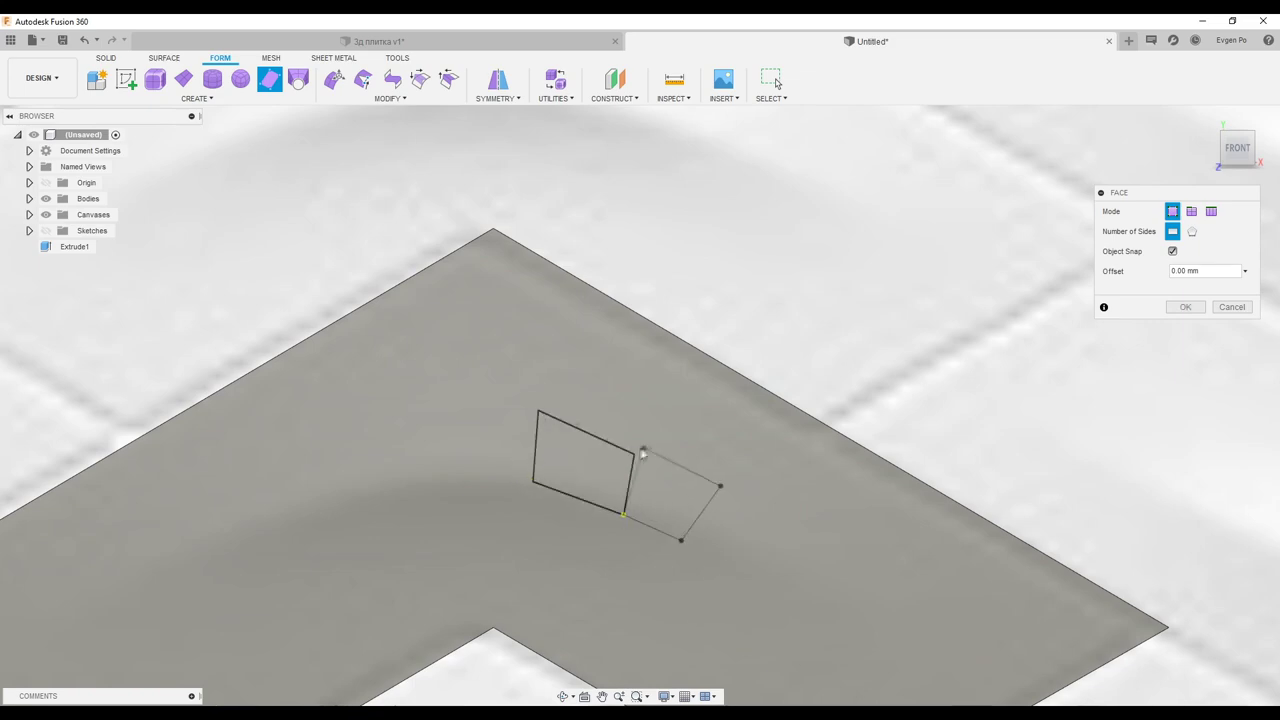
left_click(643, 452)
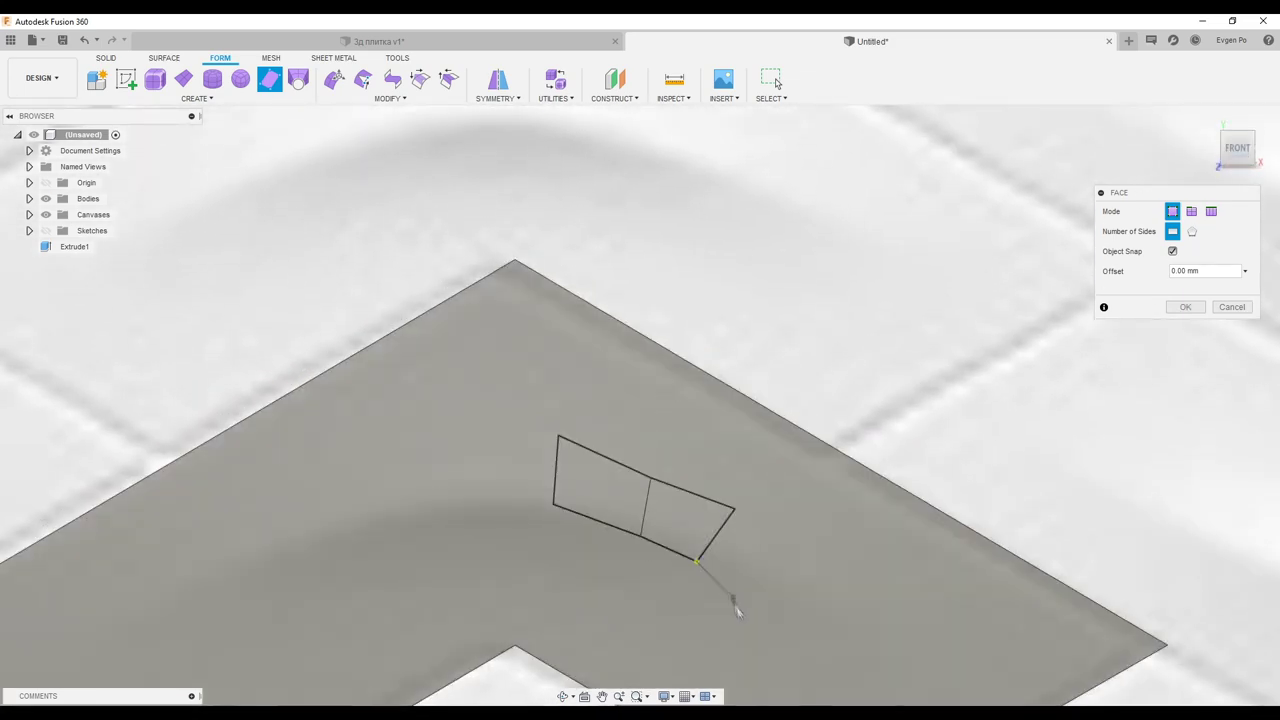
left_click(733, 504)
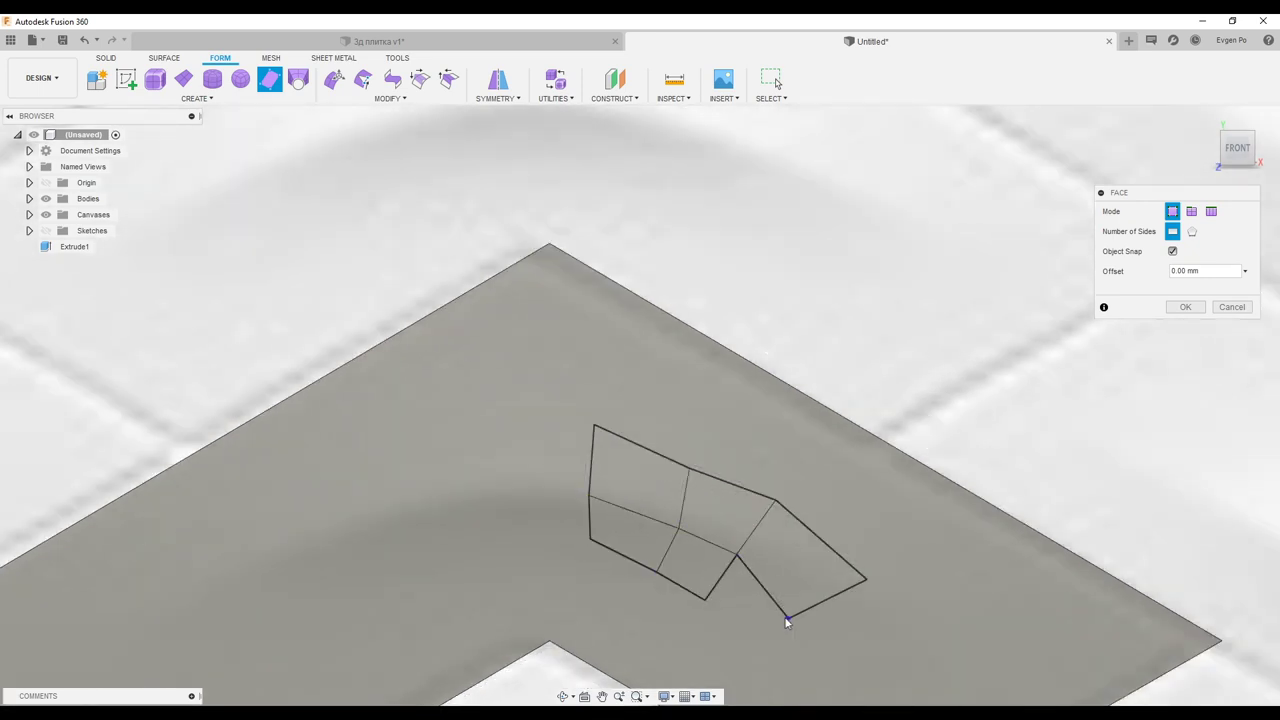
Step: Add quad faces reaching the arm's inner corner, outer edge and right corner
left_click(722, 356)
left_click(692, 469)
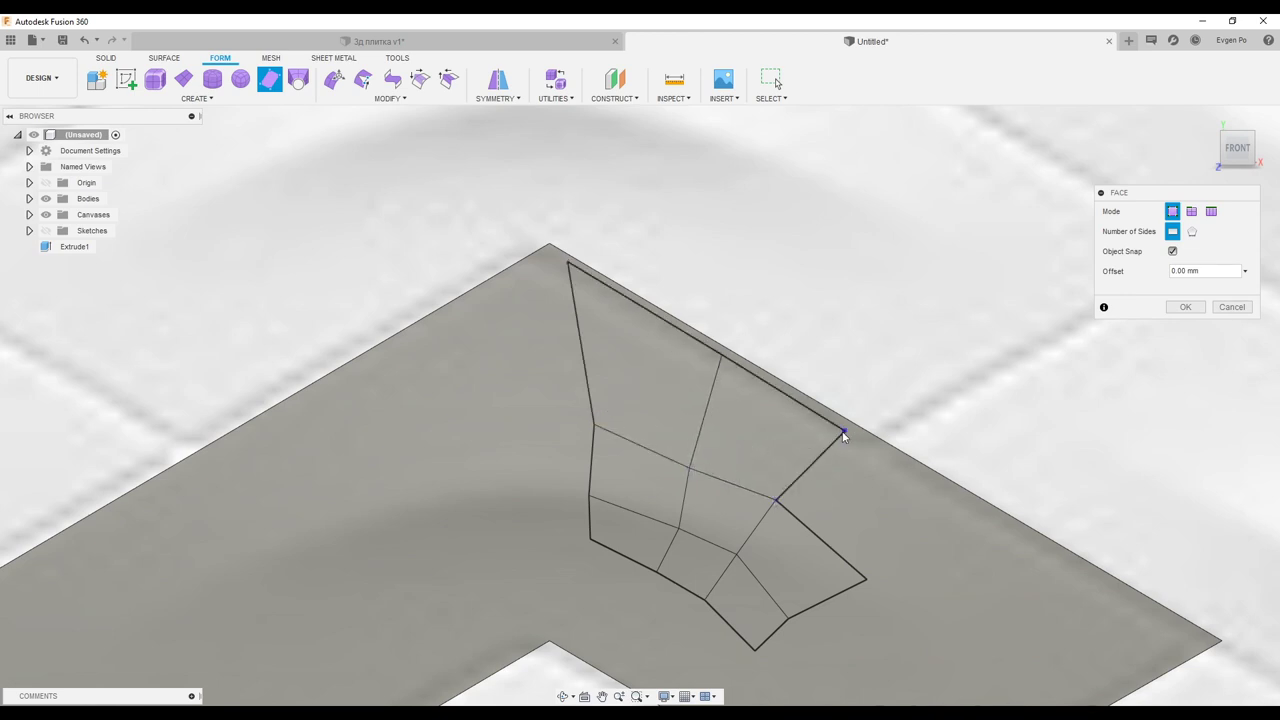
left_click(870, 583)
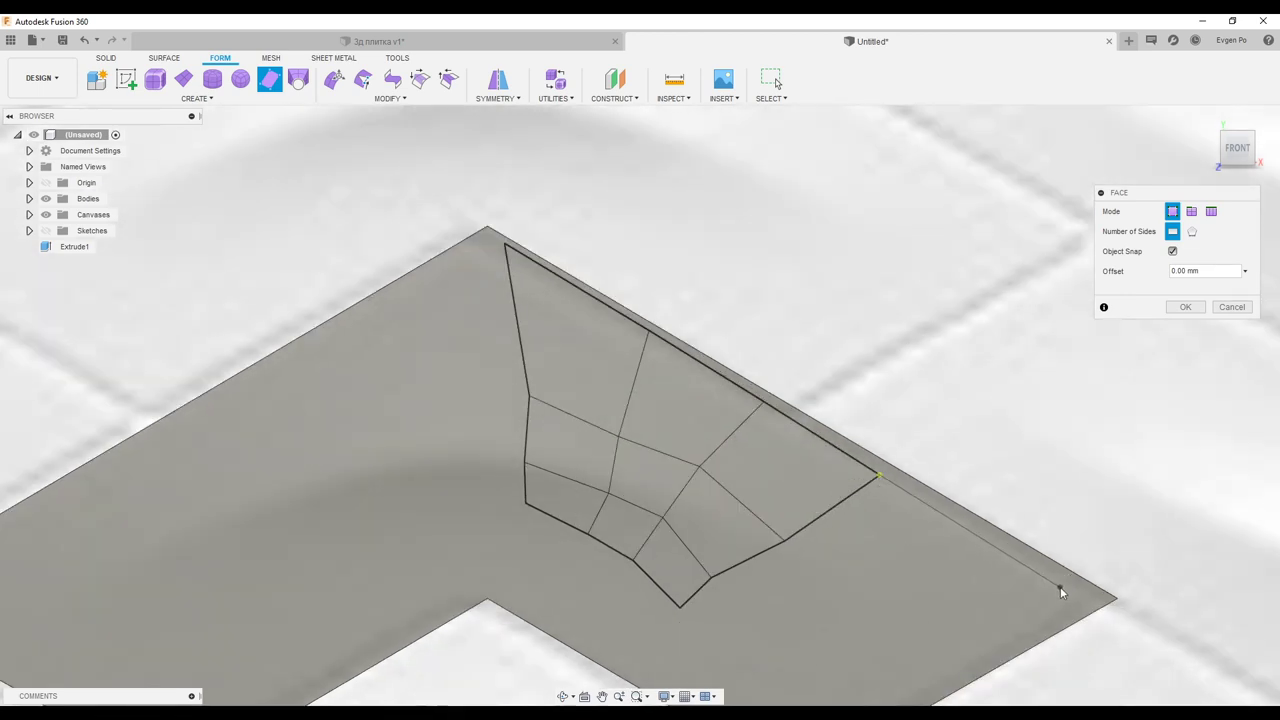
left_click(1061, 592)
left_click(966, 668)
left_click(786, 540)
scroll(905, 583, "down", 2)
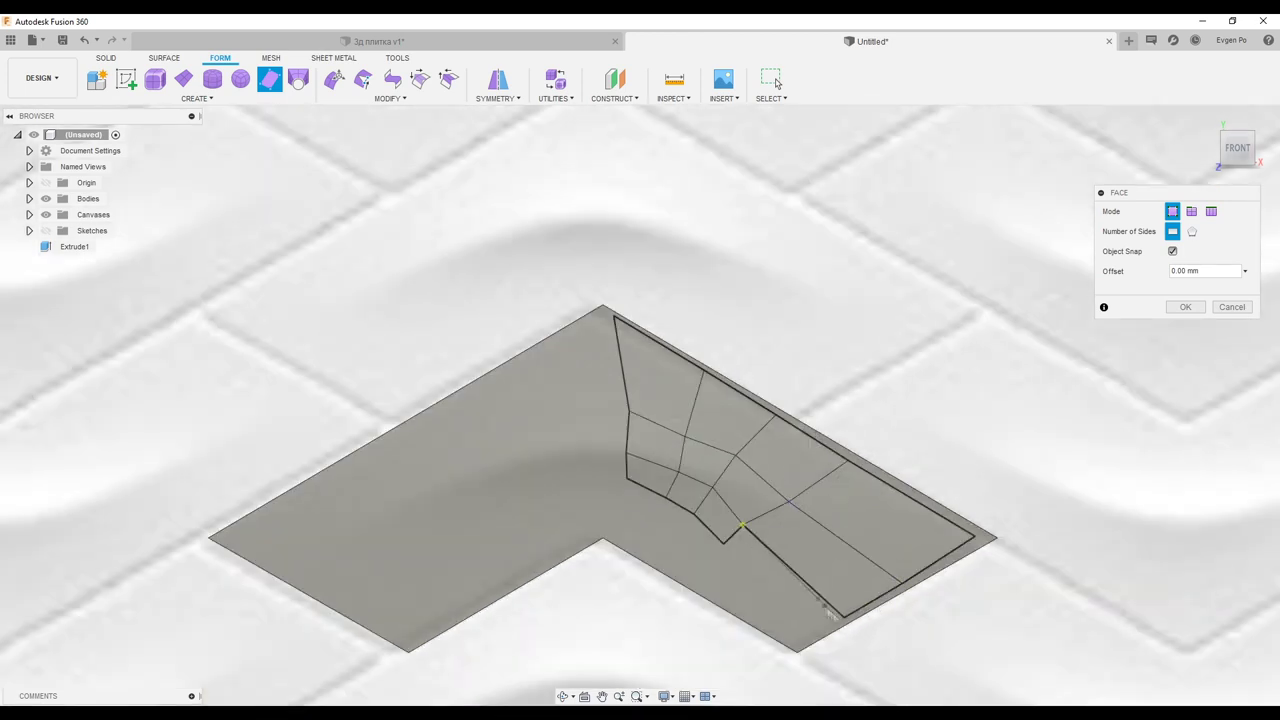
scroll(624, 495, "up", 2)
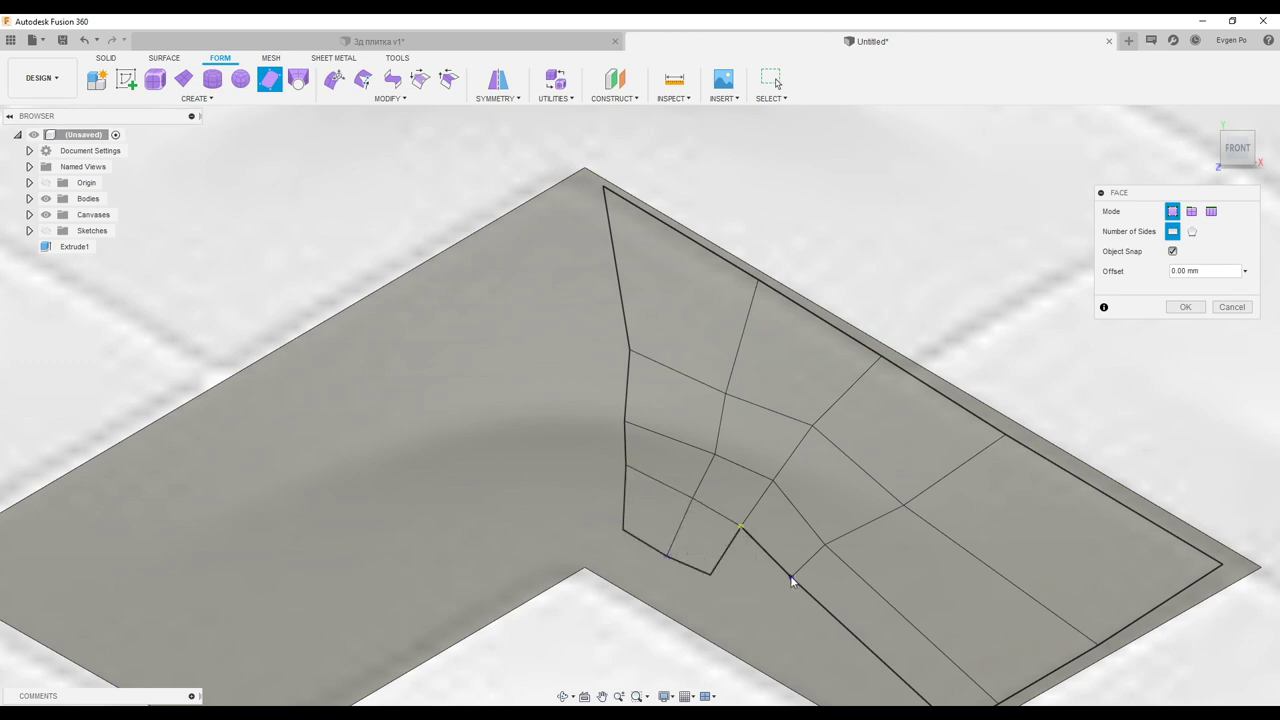
scroll(713, 577, "up", 1)
scroll(886, 655, "down", 3)
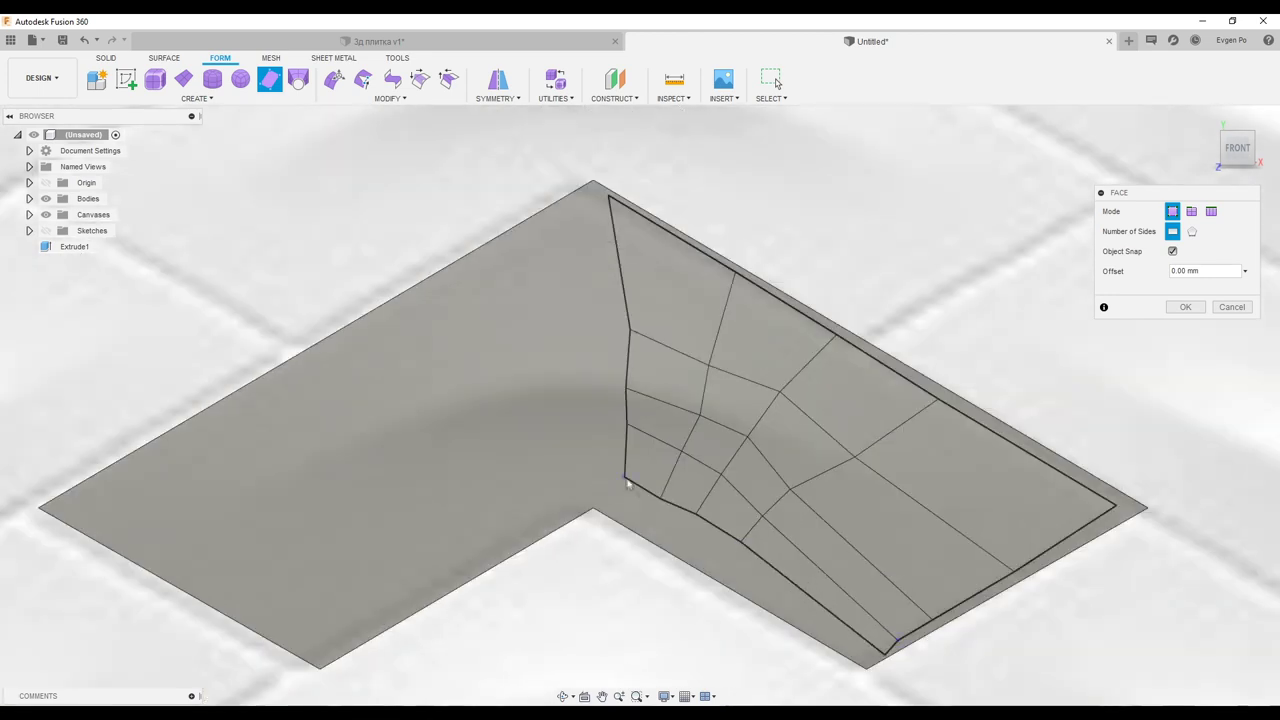
Step: Fill the inner edge with a face built from existing edges and finish the patch
left_click(1191, 211)
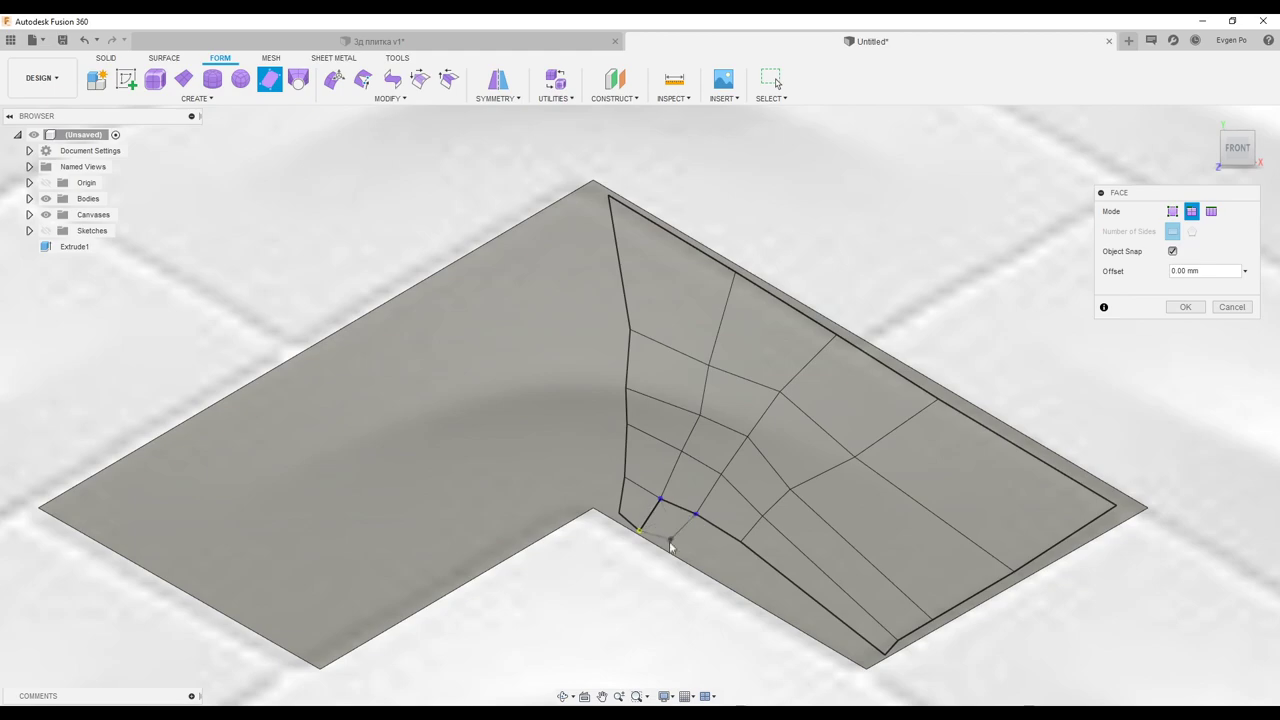
left_click(883, 659)
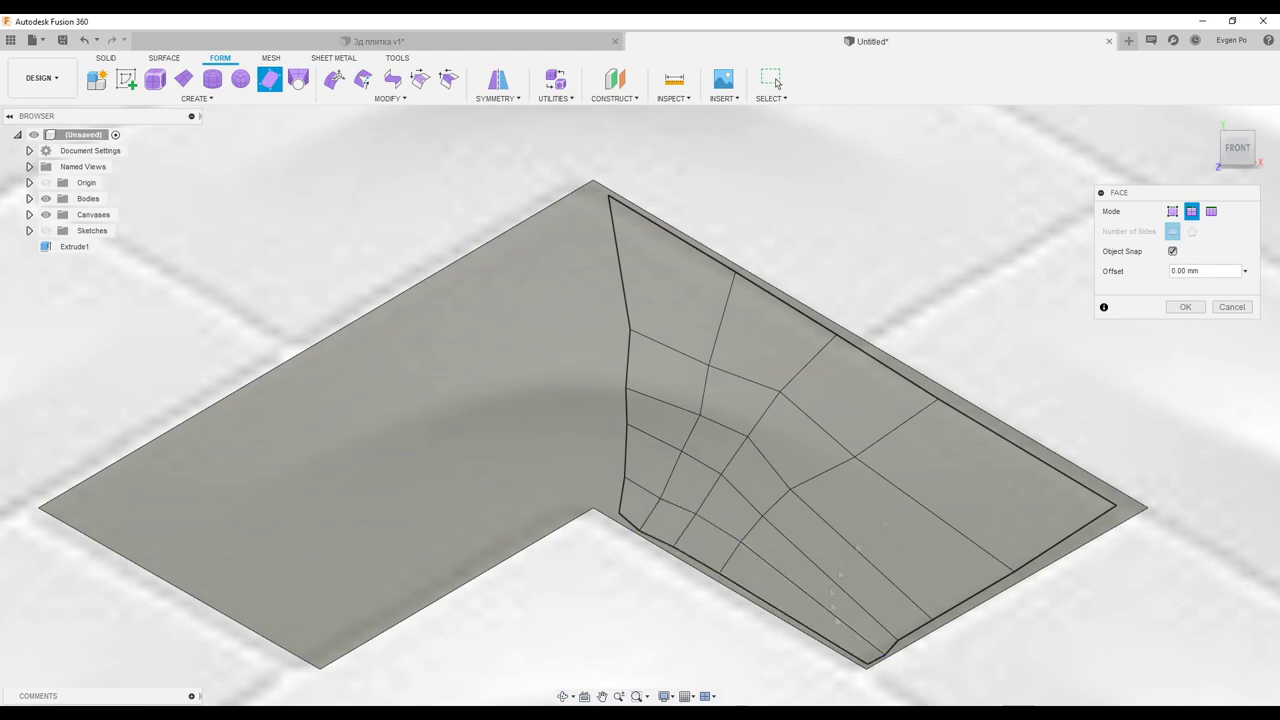
key("Return")
mouse_move(380, 106)
middle_mouse_down("shift")
mouse_move(713, 408)
mouse_move(659, 486)
middle_mouse_up("shift")
scroll(713, 408, "up", 3)
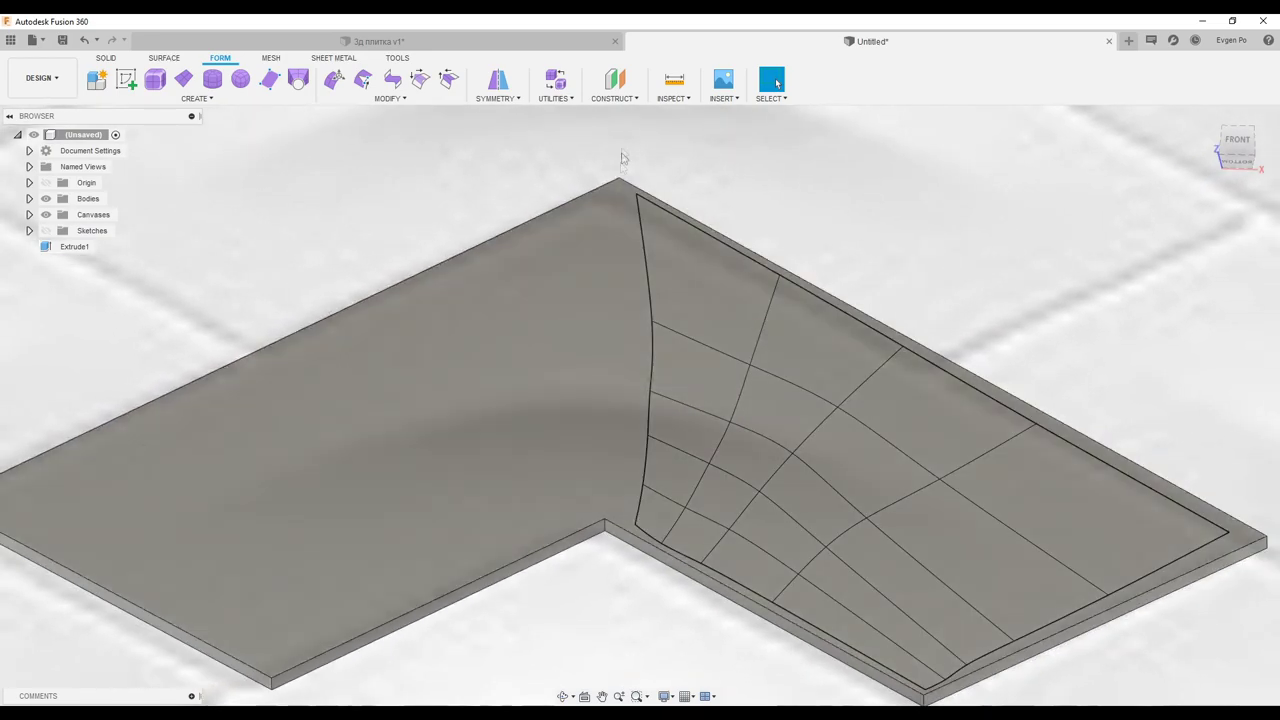
scroll(634, 357, "down", 3)
scroll(633, 358, "down", 2)
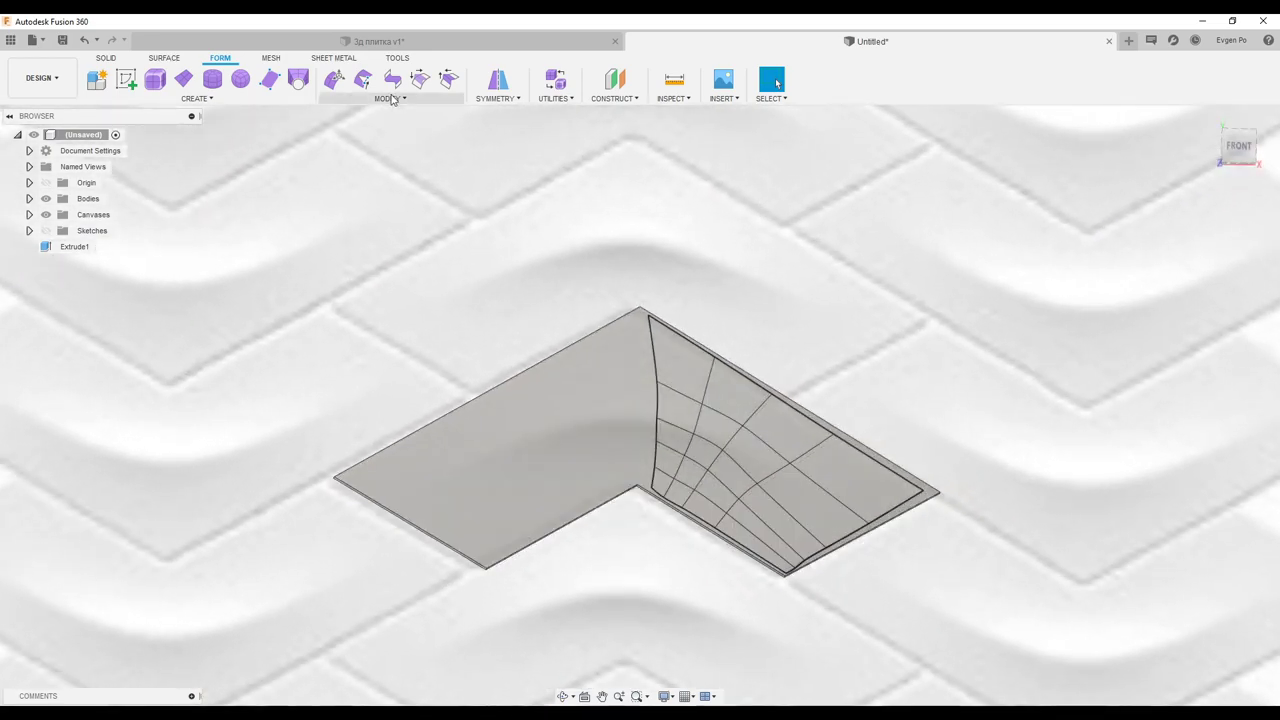
left_click(388, 98)
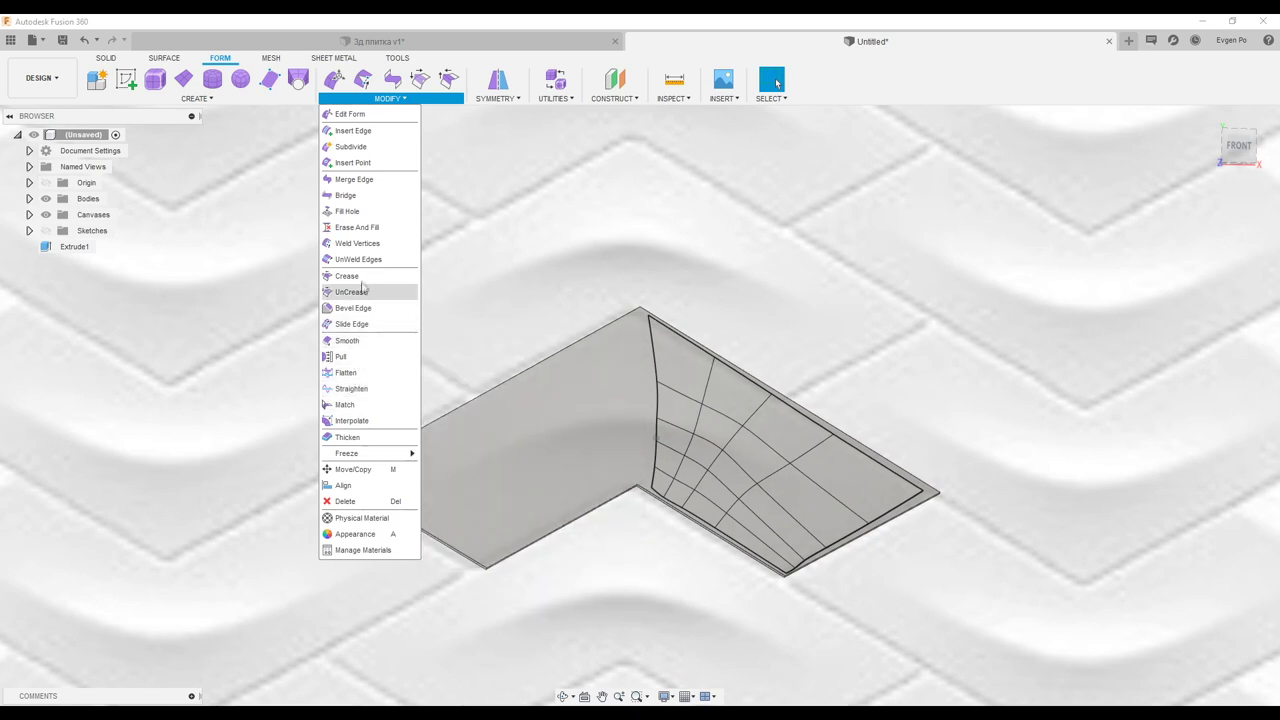
Step: Flatten the patch's inner-edge vertices onto the tile's top face using the Plane option
left_click(346, 372)
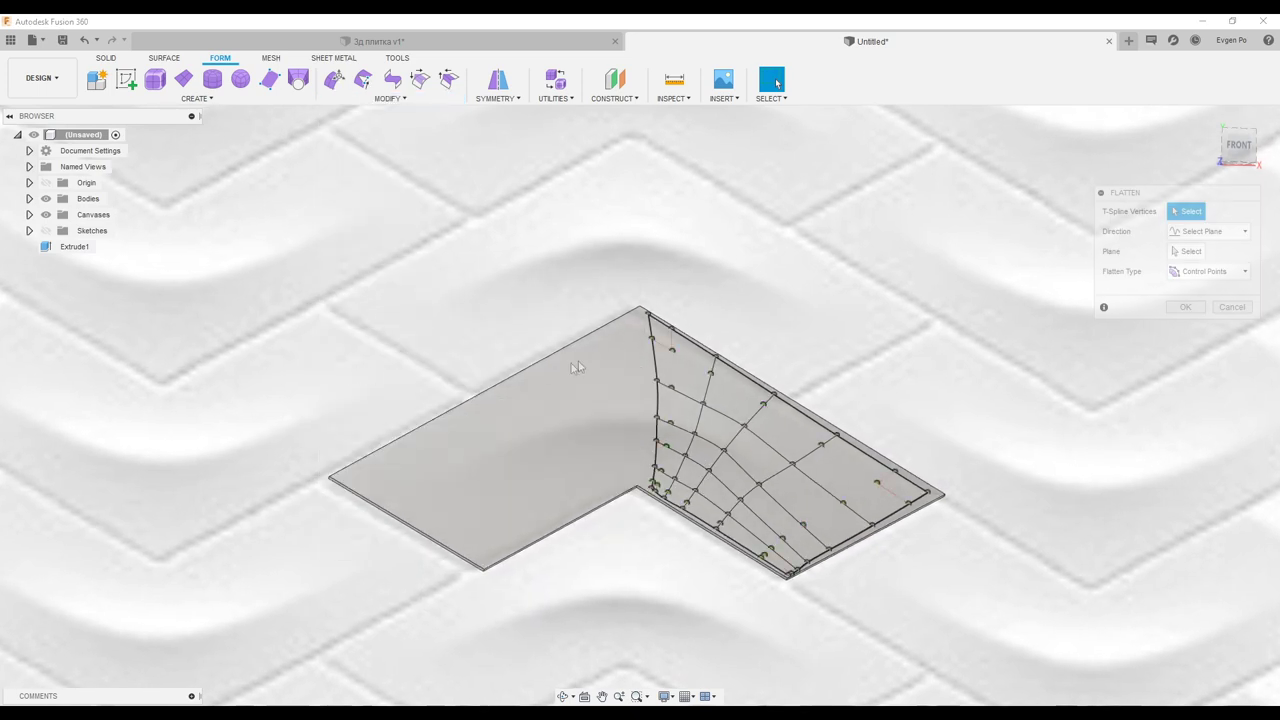
left_click(647, 315)
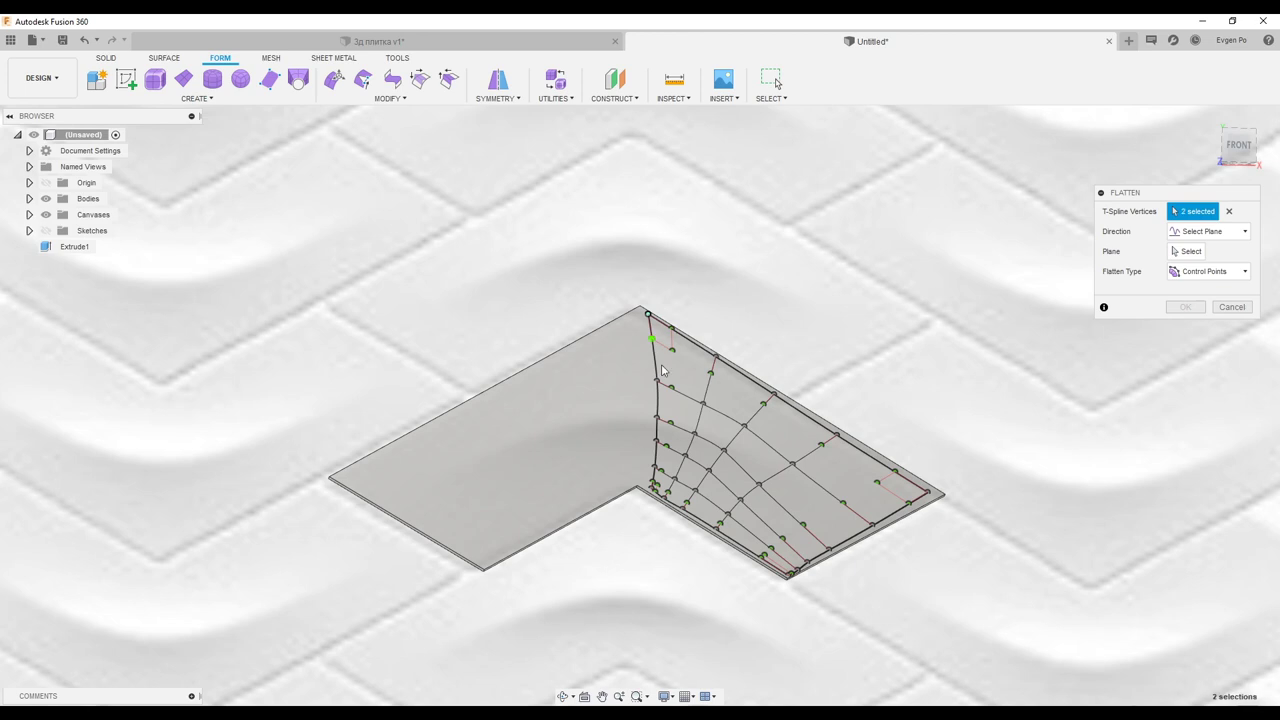
left_click(654, 470)
scroll(654, 478, "up", 3)
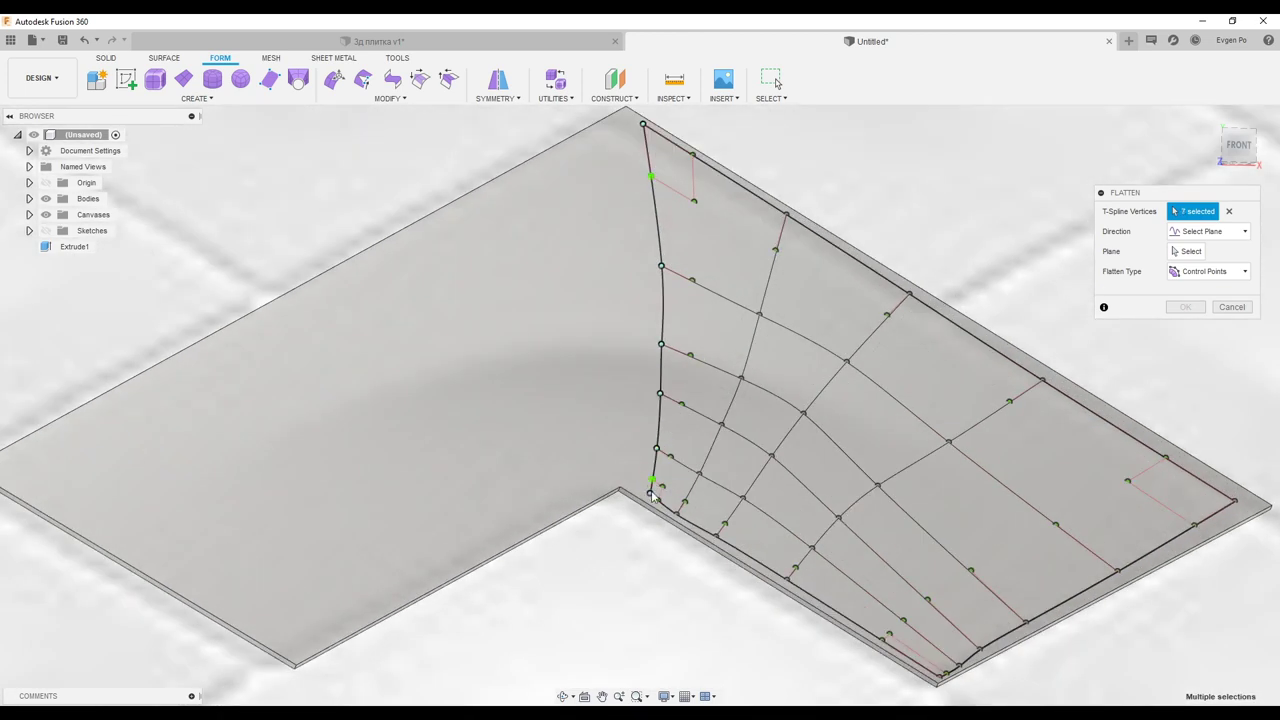
left_click(1205, 231)
scroll(608, 357, "down", 5)
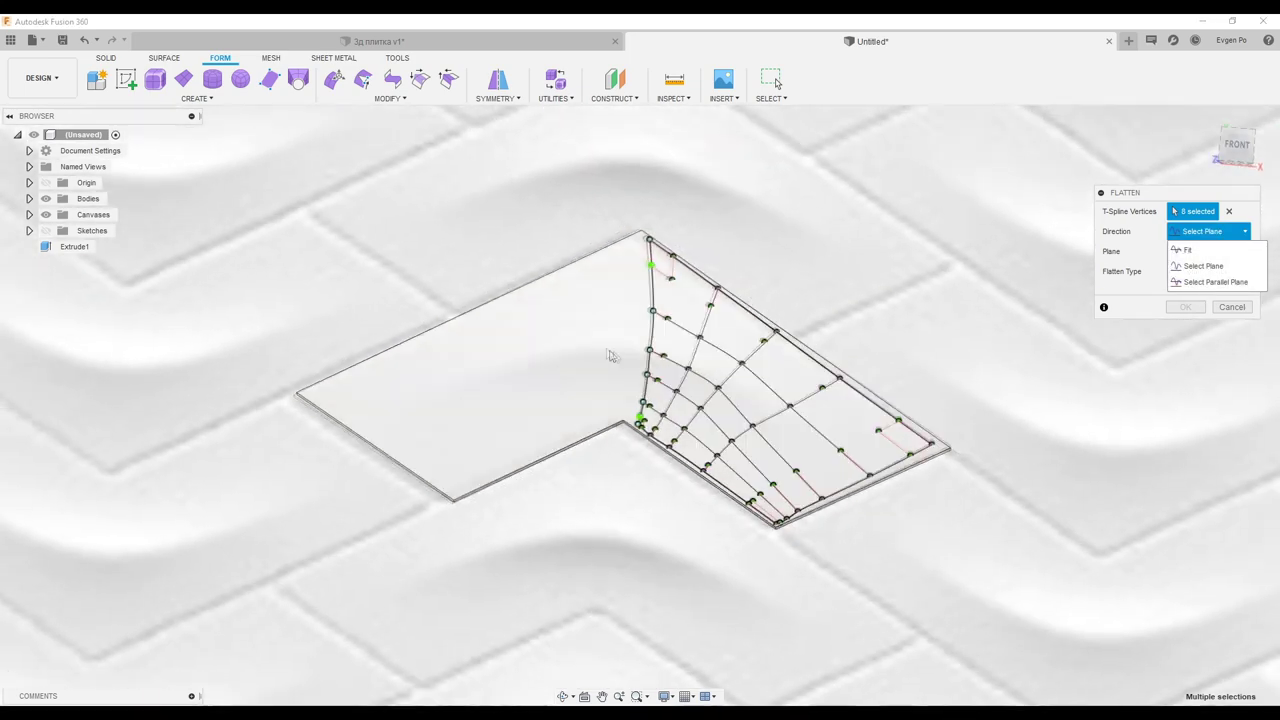
left_click(1203, 266)
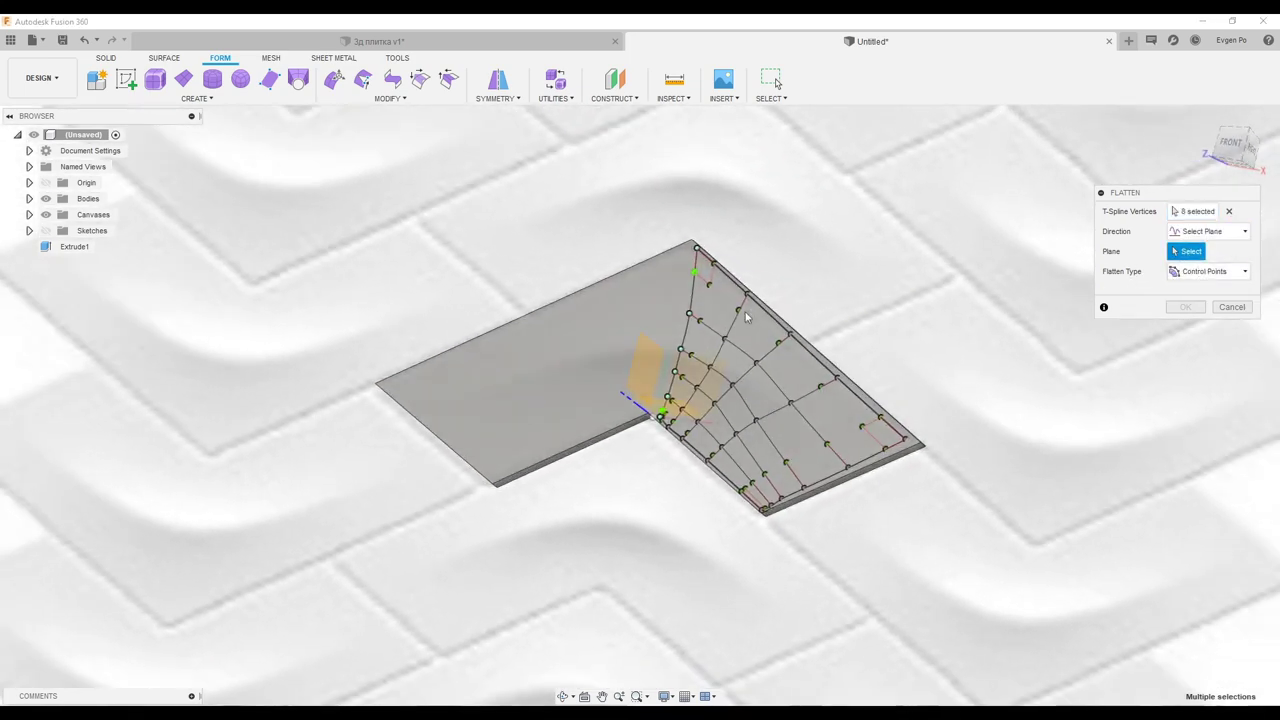
scroll(673, 376, "down", 3)
left_click(673, 376)
scroll(690, 370, "up", 3)
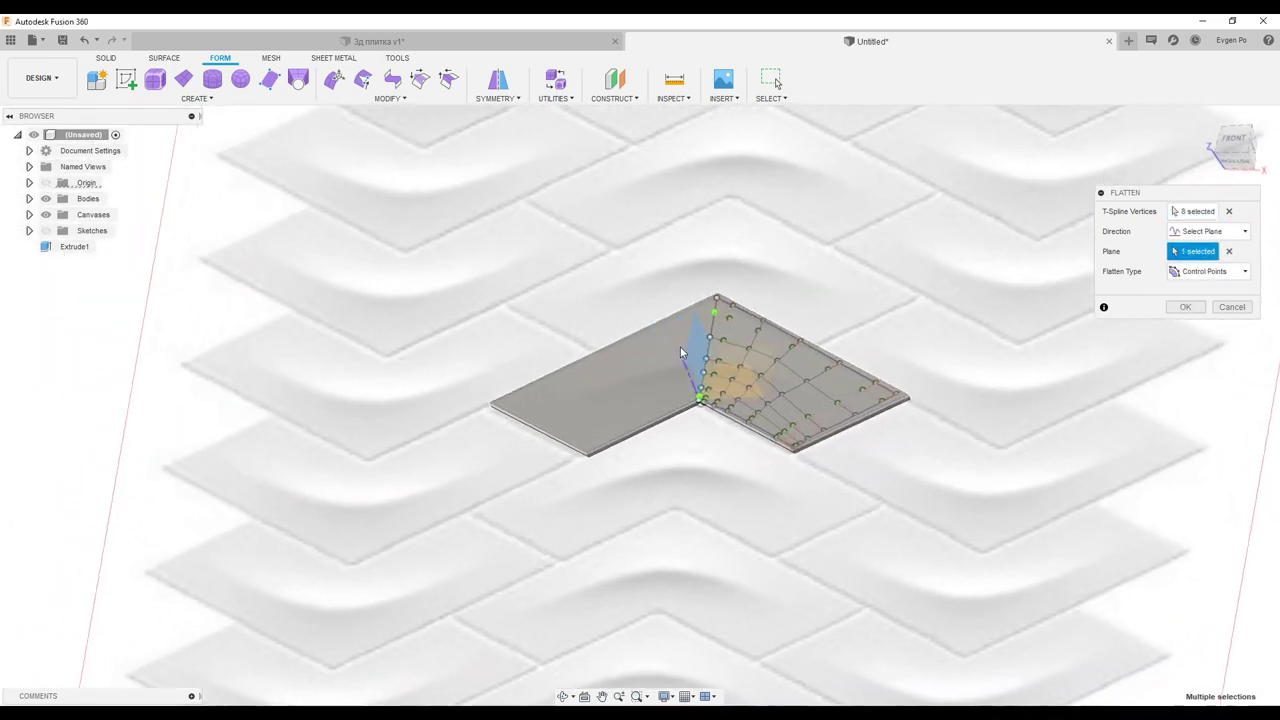
left_click(1183, 308)
scroll(409, 237, "up", 2)
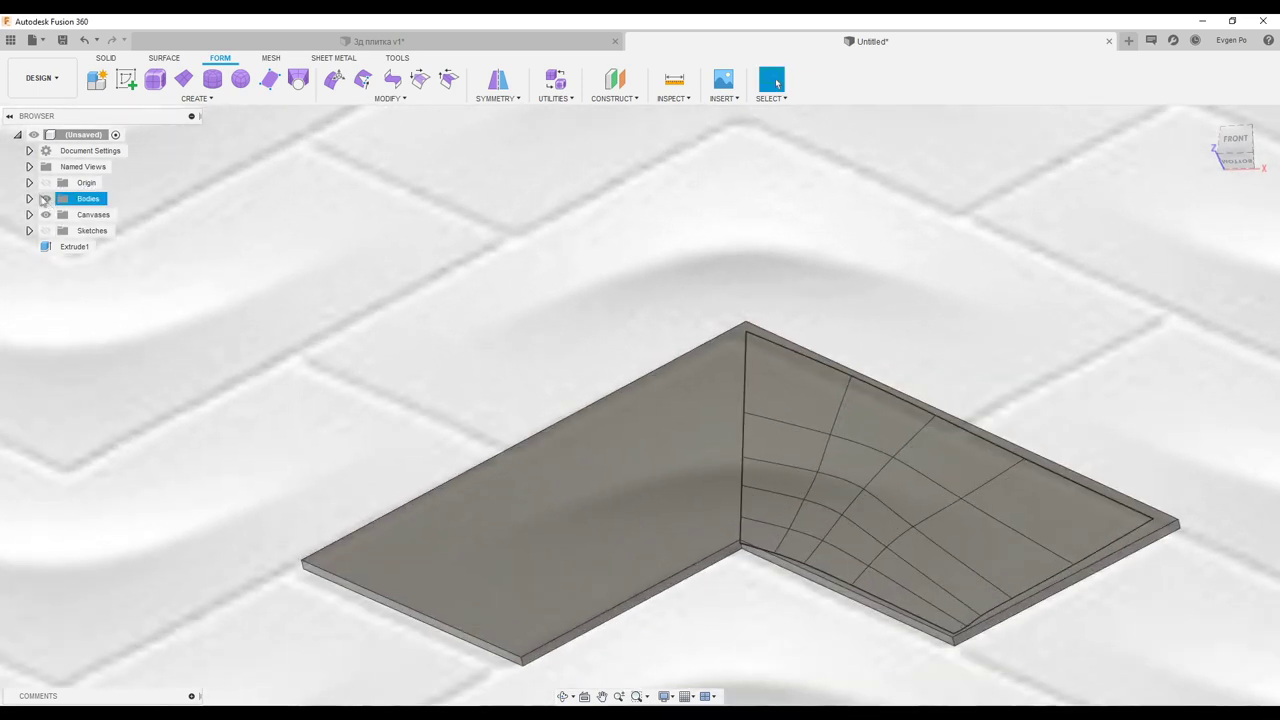
Step: Hide Body1 and mirror-duplicate Body2 across the plane to cover both arms
left_click(30, 199)
left_click(58, 215)
scroll(560, 200, "up", 2)
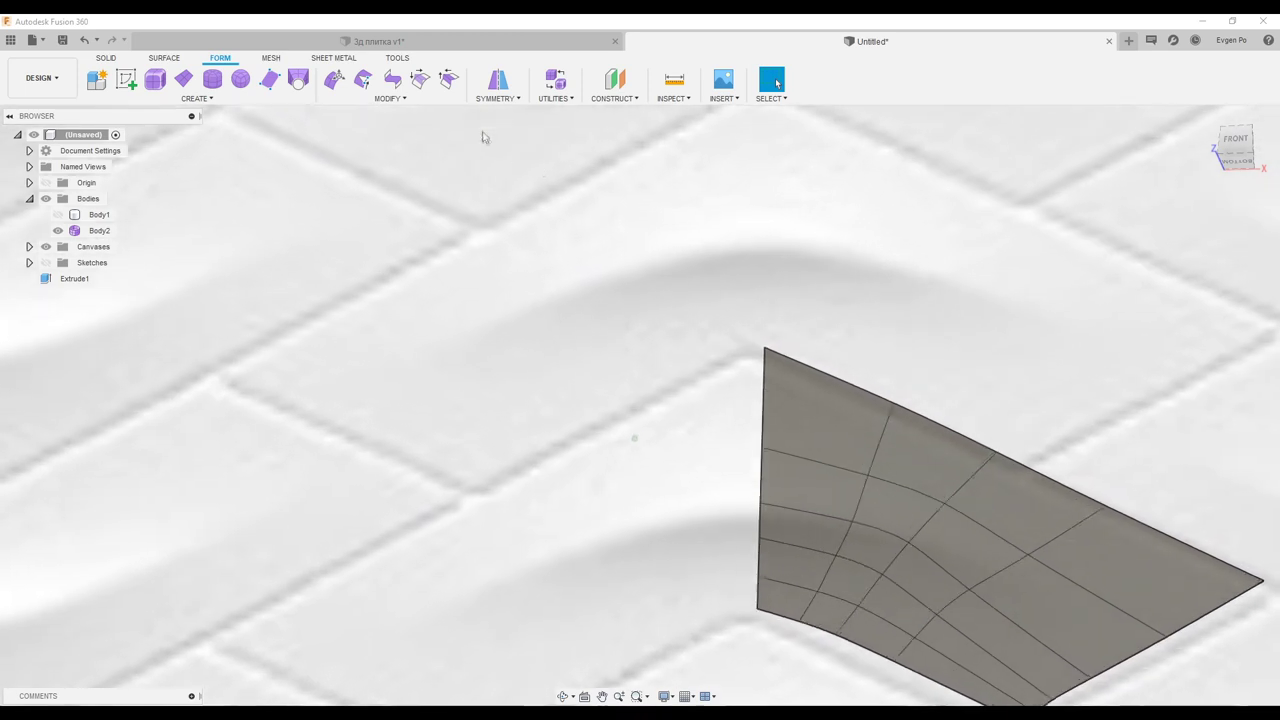
left_click(498, 99)
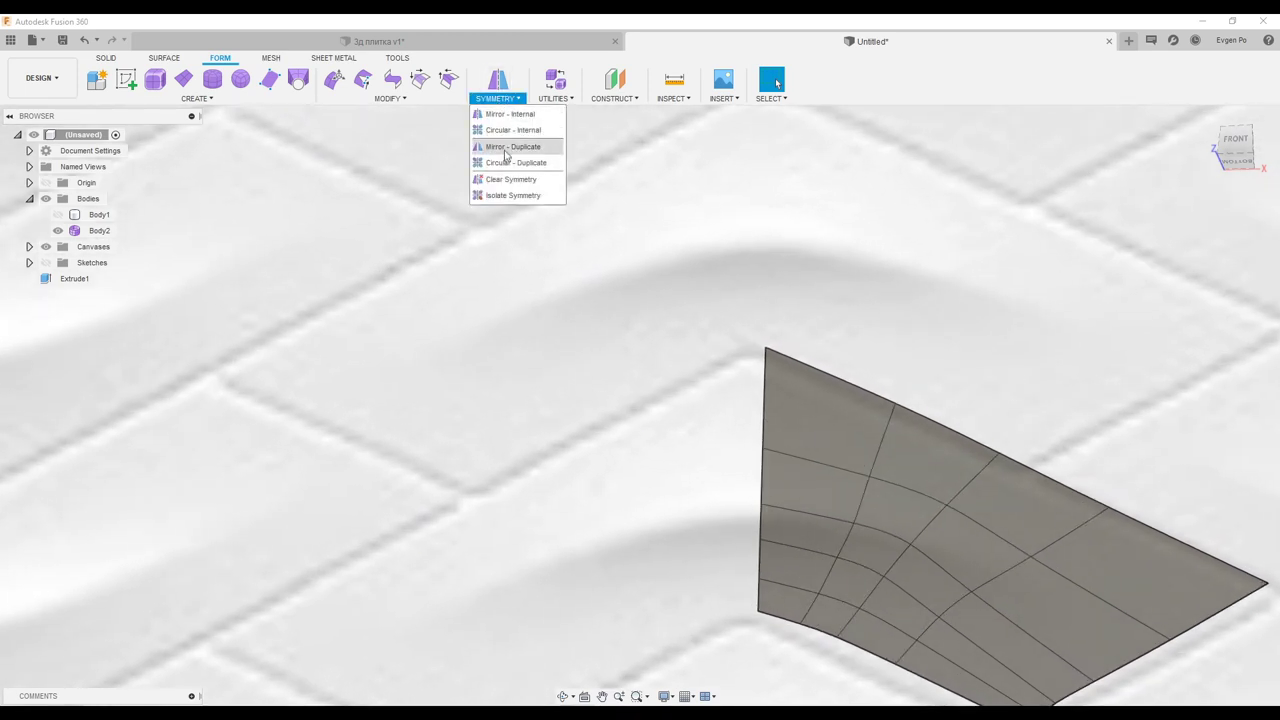
left_click(497, 147)
left_click(824, 410)
scroll(754, 586, "down", 5)
left_click(670, 367)
mouse_move(663, 386)
middle_mouse_down("shift")
mouse_move(1183, 306)
mouse_move(1109, 277)
mouse_move(87, 191)
mouse_move(557, 271)
mouse_move(628, 417)
middle_mouse_up("shift")
left_click(1185, 307)
Step: Show Body1 again, try interpolating Body2 to Surface Points, then undo it
left_click(57, 214)
scroll(612, 340, "up", 5)
scroll(611, 335, "down", 5)
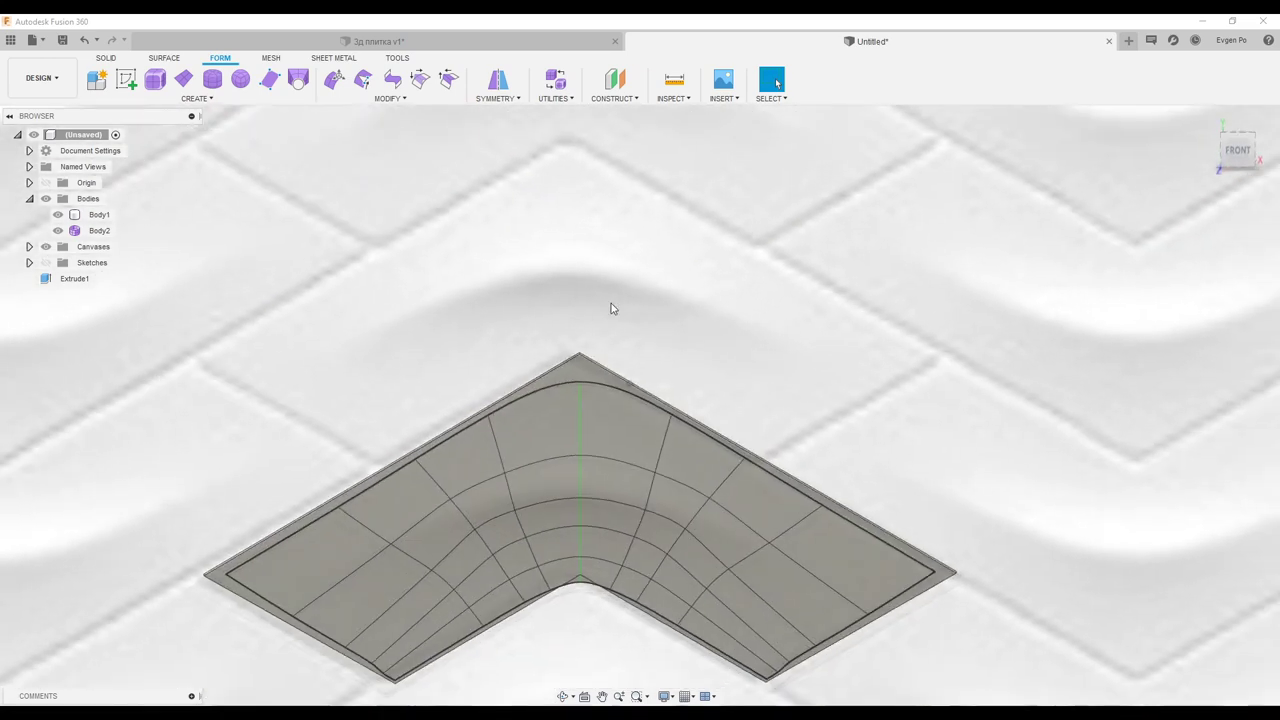
middle_click_drag(608, 306, 445, 118, "shift")
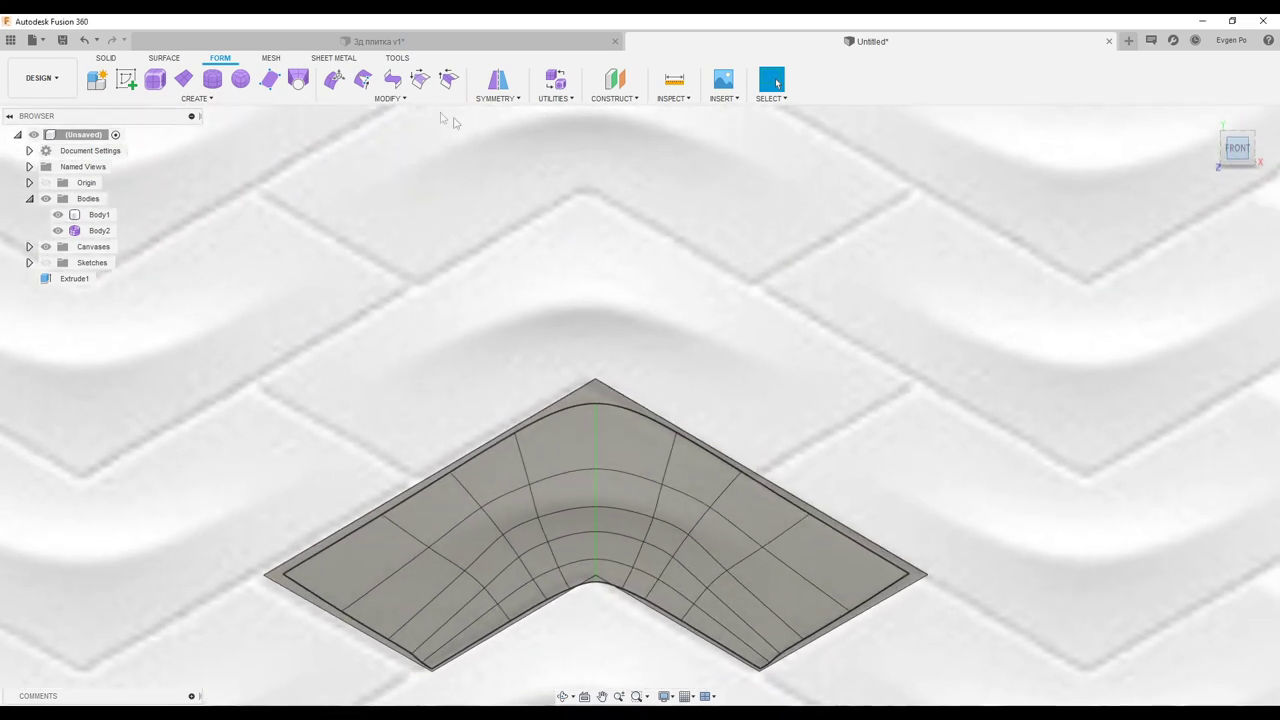
left_click(390, 98)
left_click(369, 421)
left_click(637, 500)
left_click(1195, 232)
left_click(1194, 266)
left_click(1187, 273)
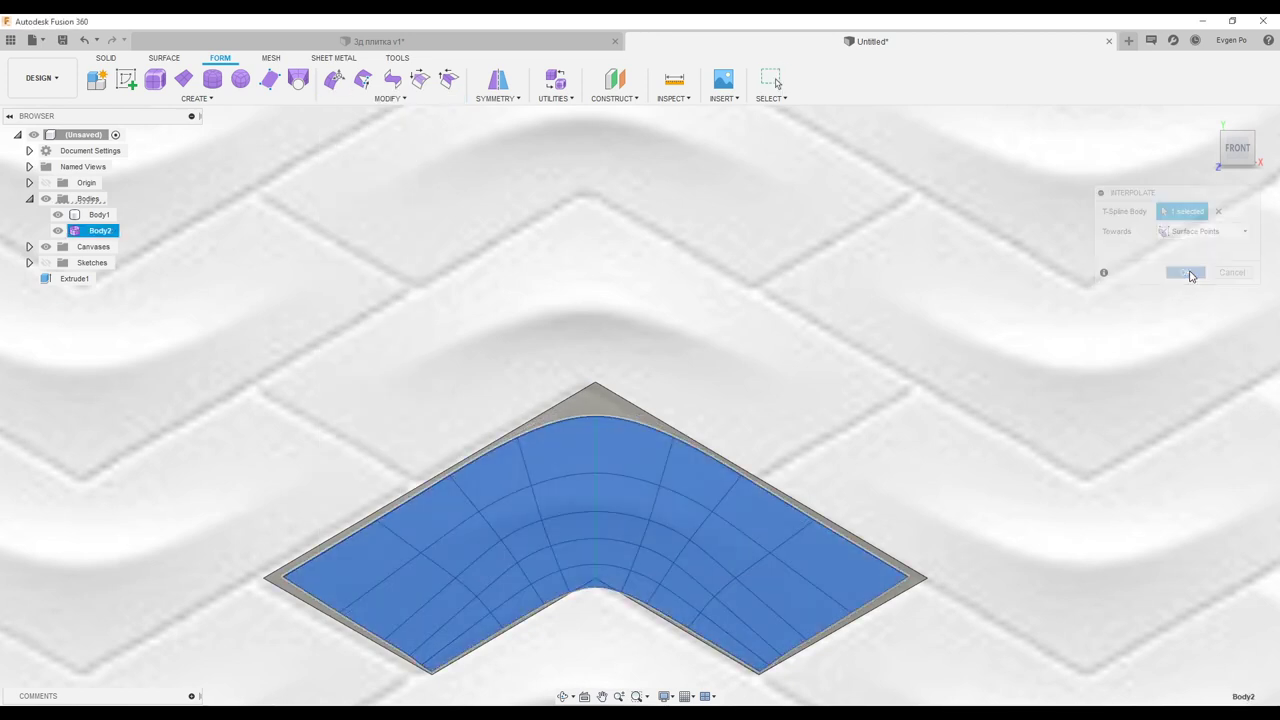
left_click(84, 40)
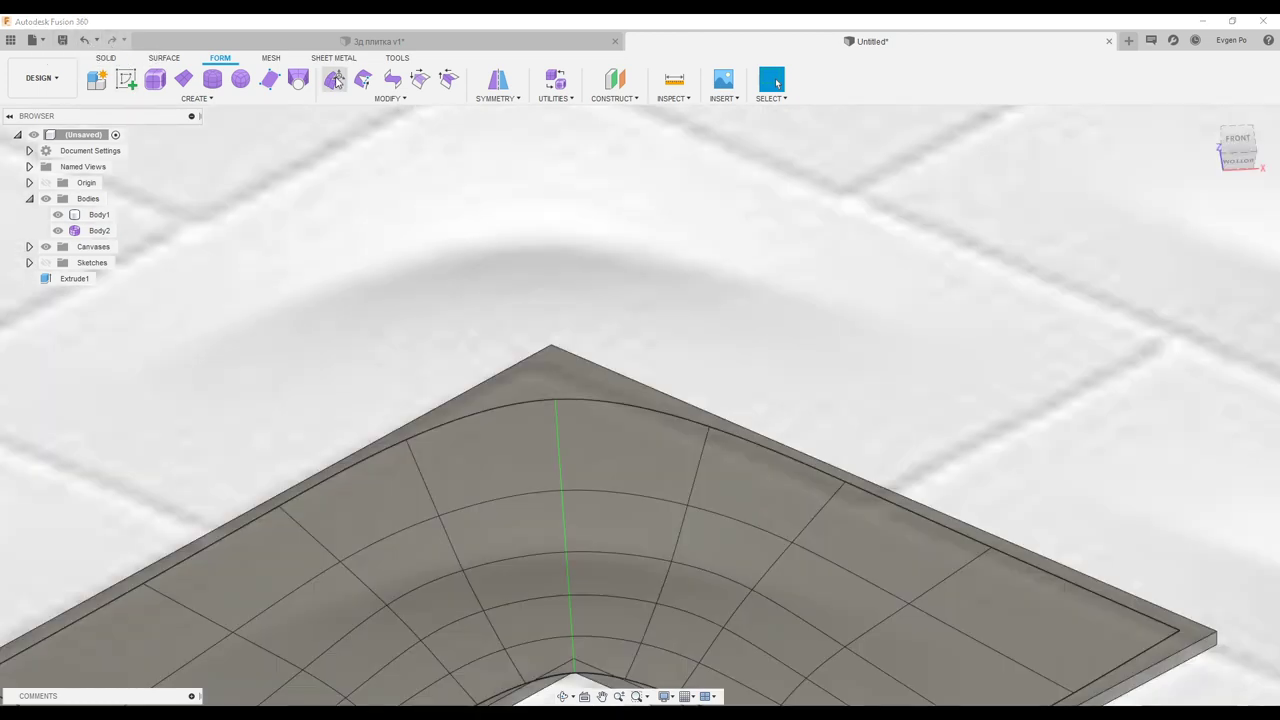
left_click(334, 79)
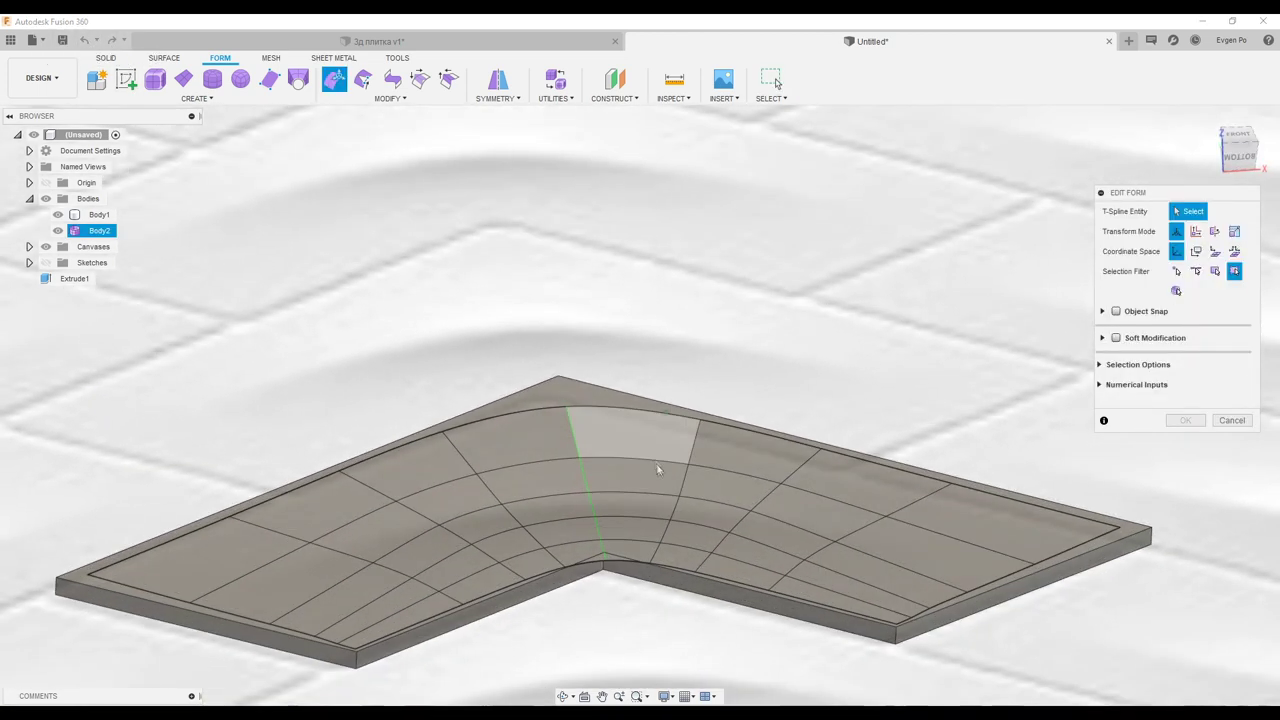
Step: Raise the bend edge loop into a curved ridge and adjust individual ridge vertices
double_click(642, 543)
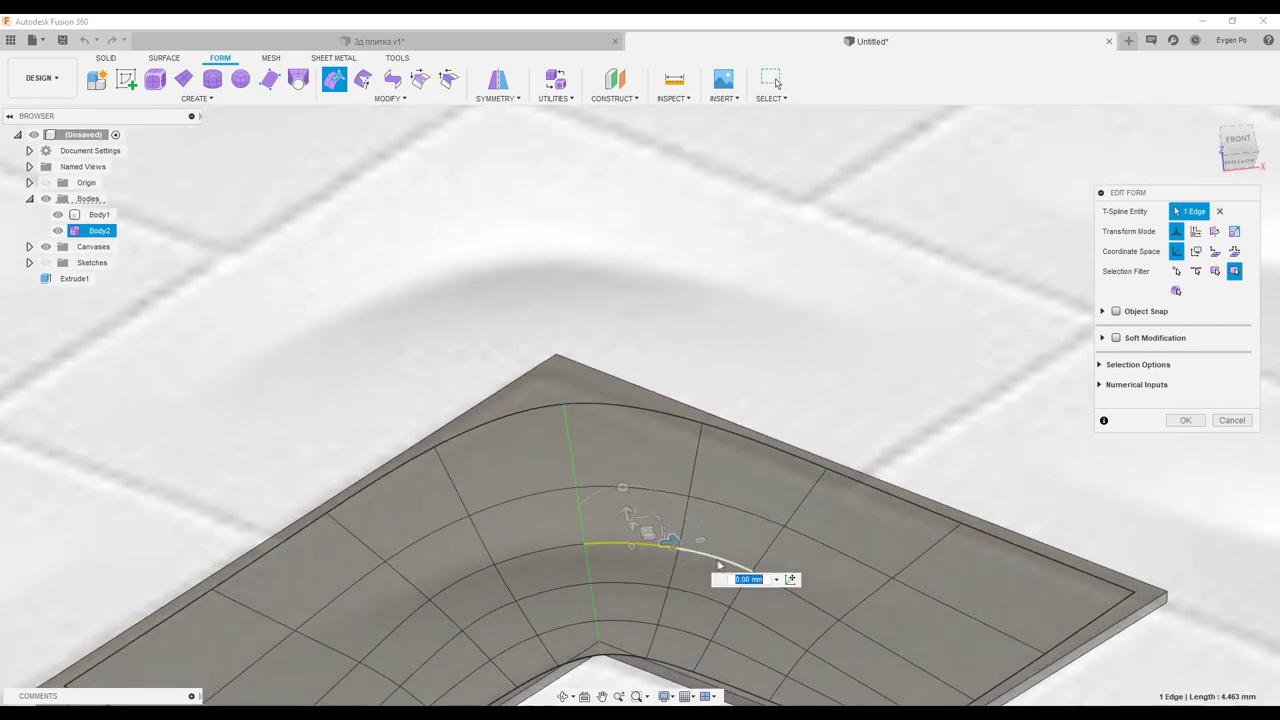
middle_click_drag(802, 576, 634, 383, "shift")
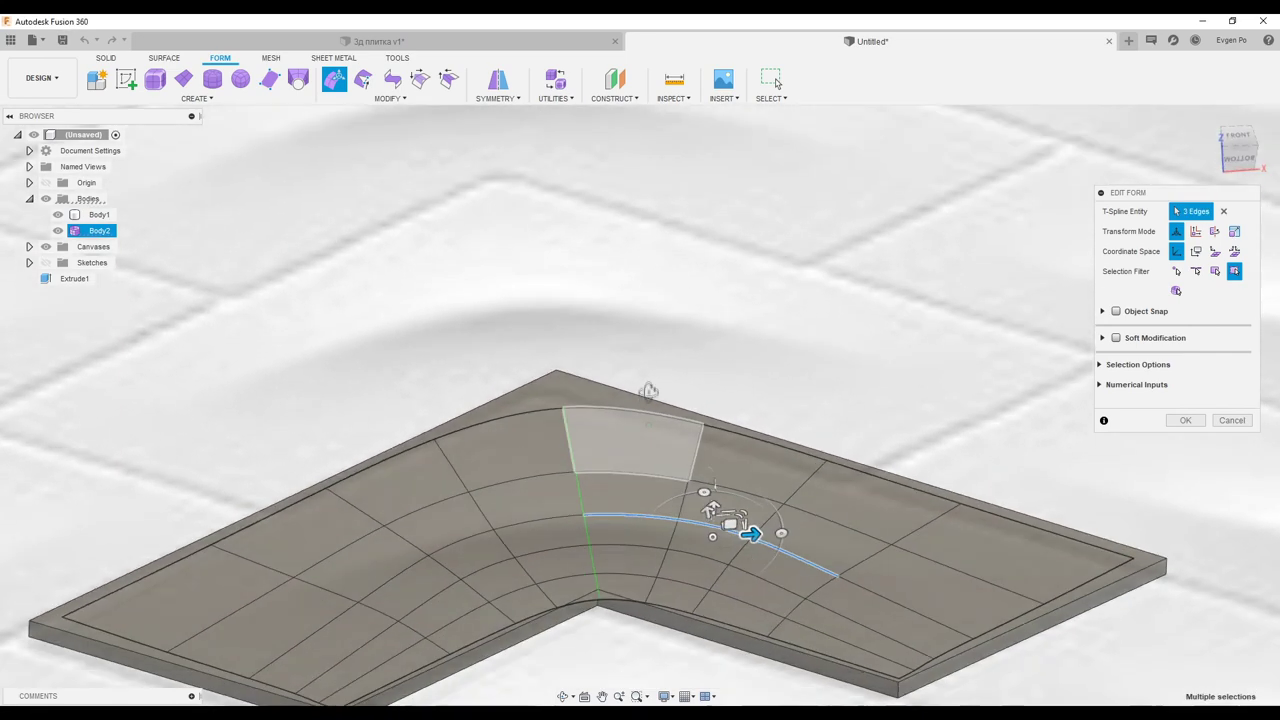
left_click(1255, 168)
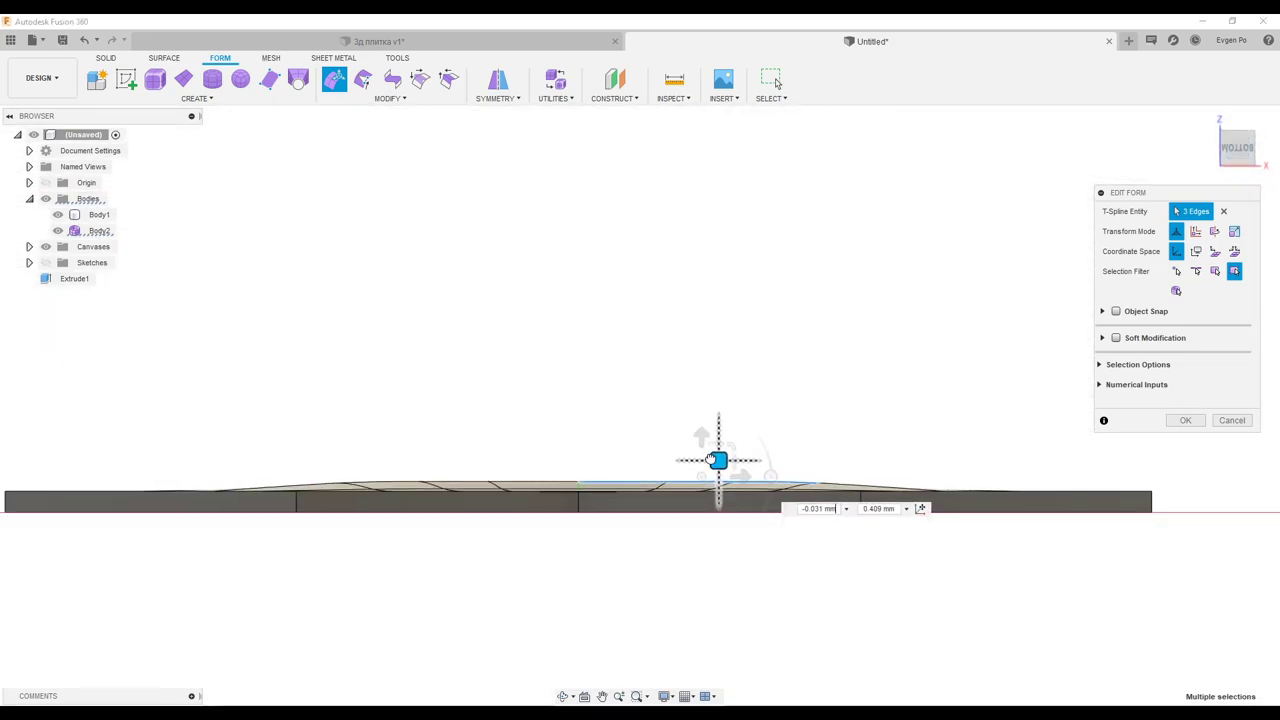
middle_click_drag(713, 438, 728, 470, "shift")
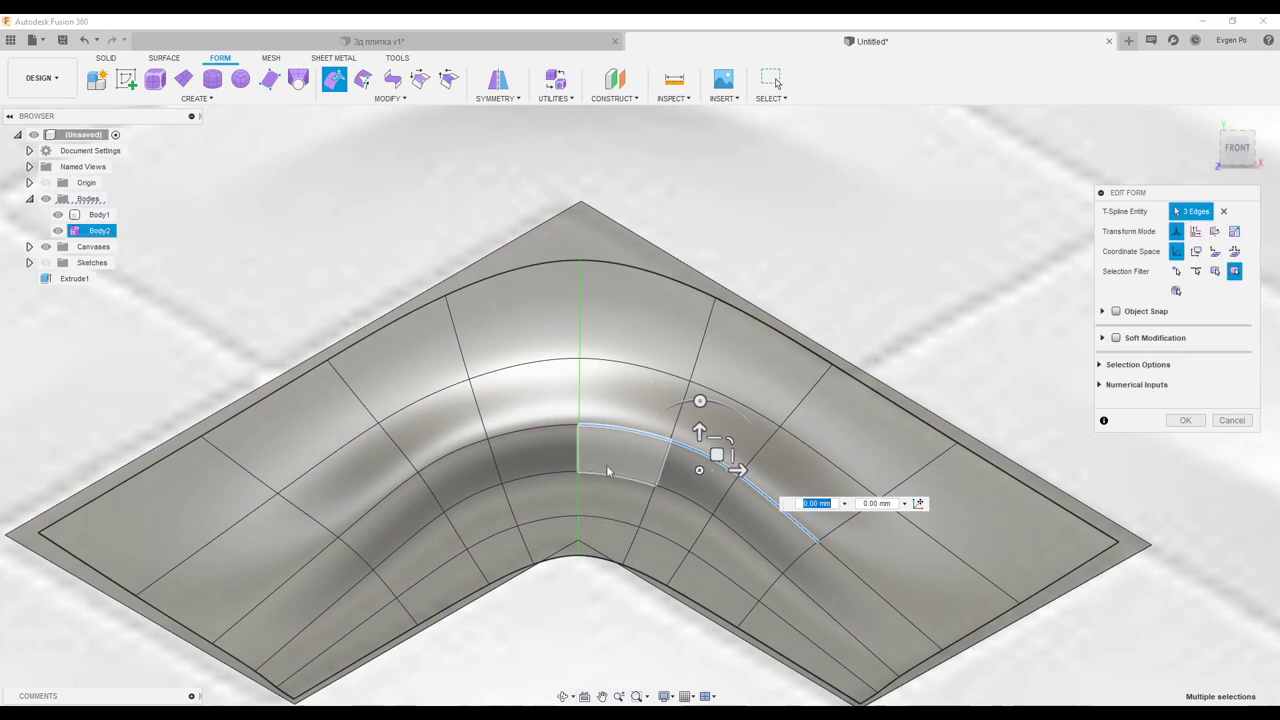
mouse_move(607, 470)
middle_mouse_down("shift")
mouse_move(609, 443)
mouse_move(643, 482)
mouse_move(650, 470)
middle_mouse_up("shift")
left_click(643, 482)
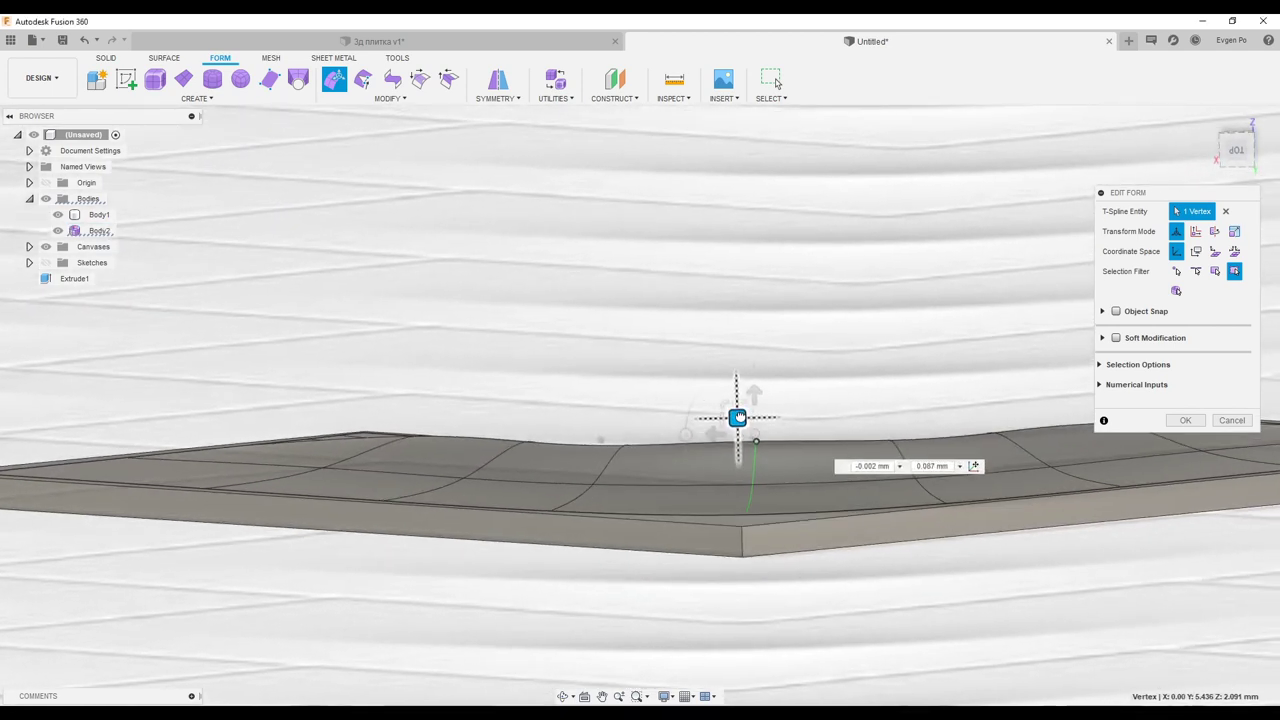
left_click(605, 421)
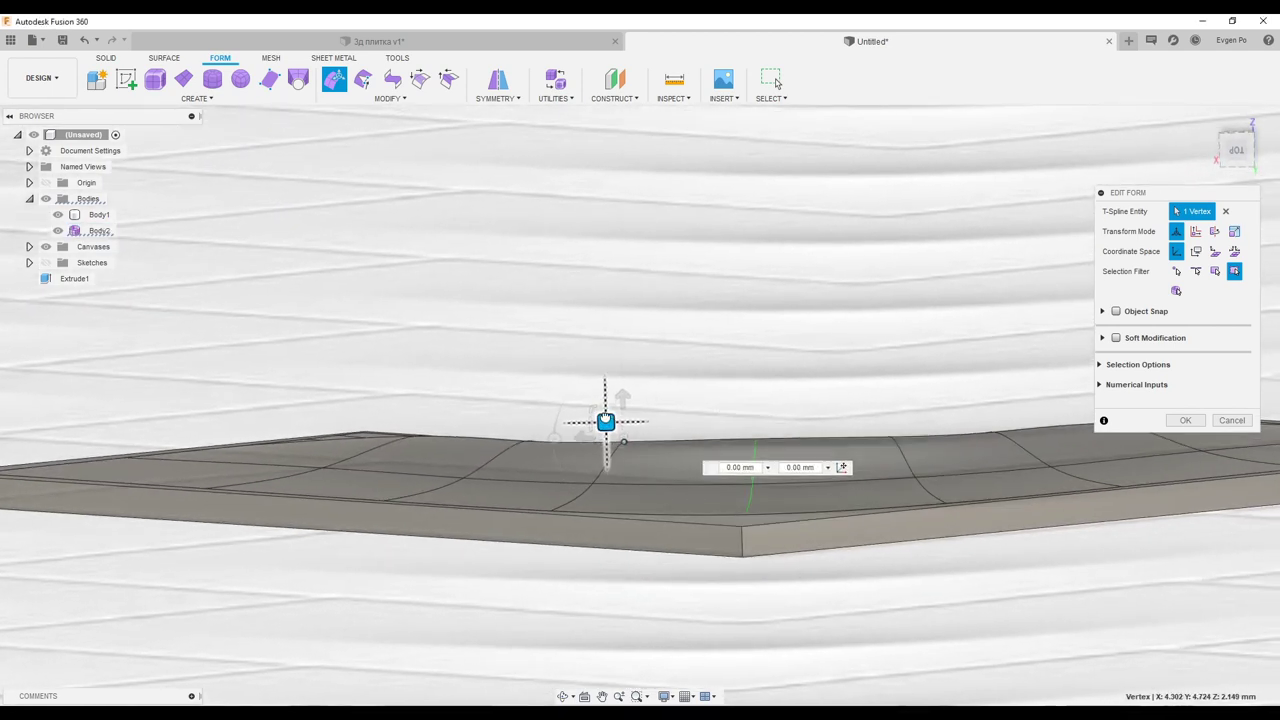
mouse_move(522, 443)
middle_mouse_down("shift")
mouse_move(490, 425)
mouse_move(619, 402)
mouse_move(623, 390)
mouse_move(590, 506)
middle_mouse_up("shift")
Step: Interpolate Body2 to smooth the raised ridge surface
scroll(590, 516, "up", 4)
scroll(590, 516, "down", 5)
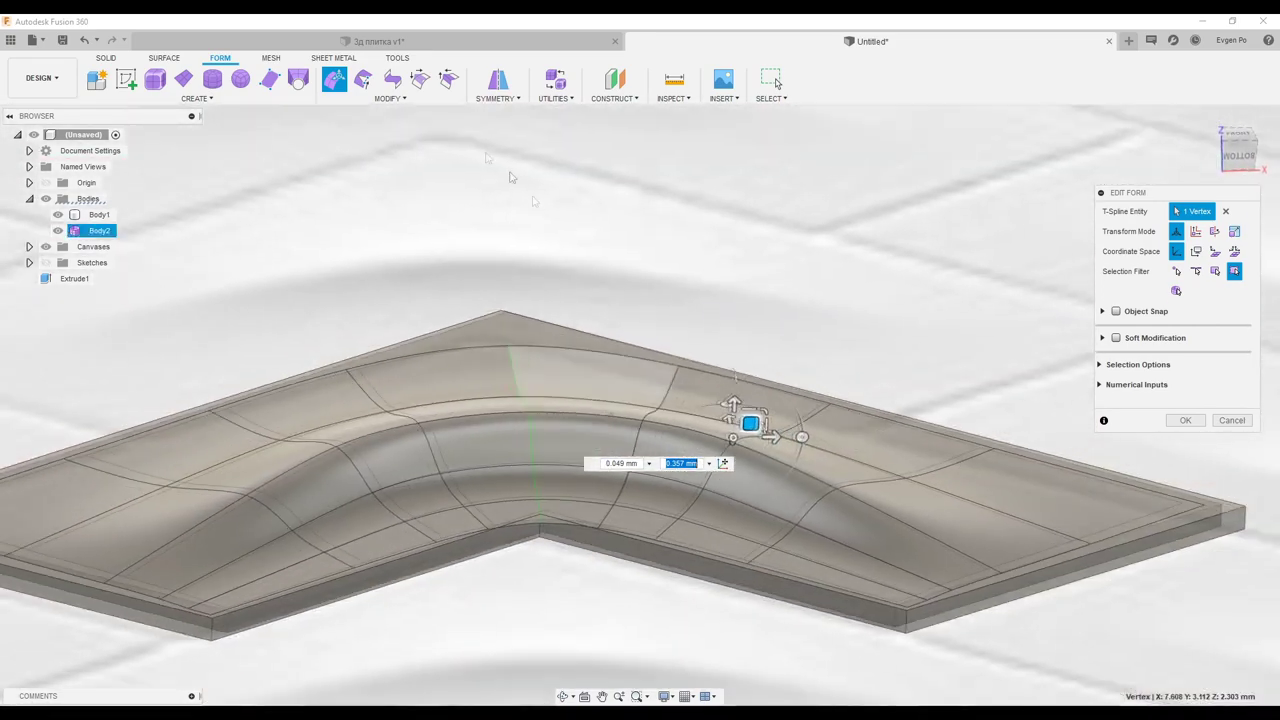
left_click(360, 420)
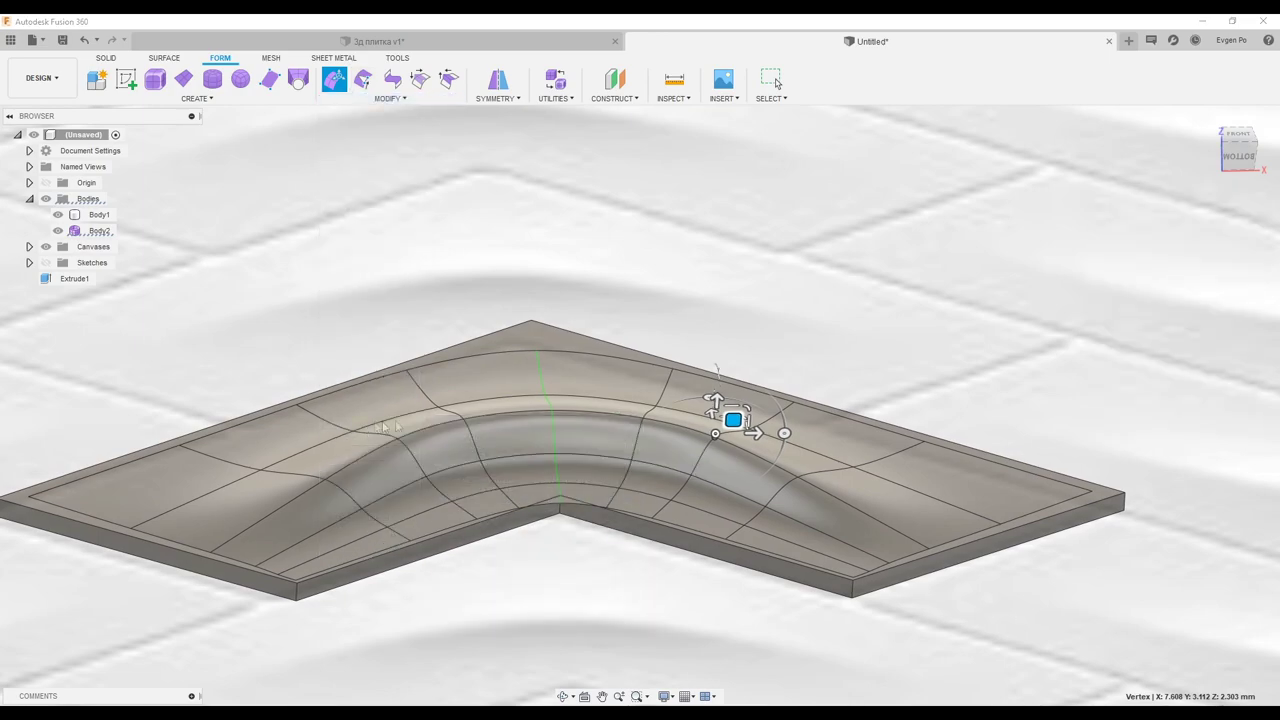
left_click(510, 444)
left_click(1184, 272)
mouse_move(1180, 279)
middle_mouse_down("shift")
mouse_move(679, 457)
mouse_move(575, 333)
middle_mouse_up("shift")
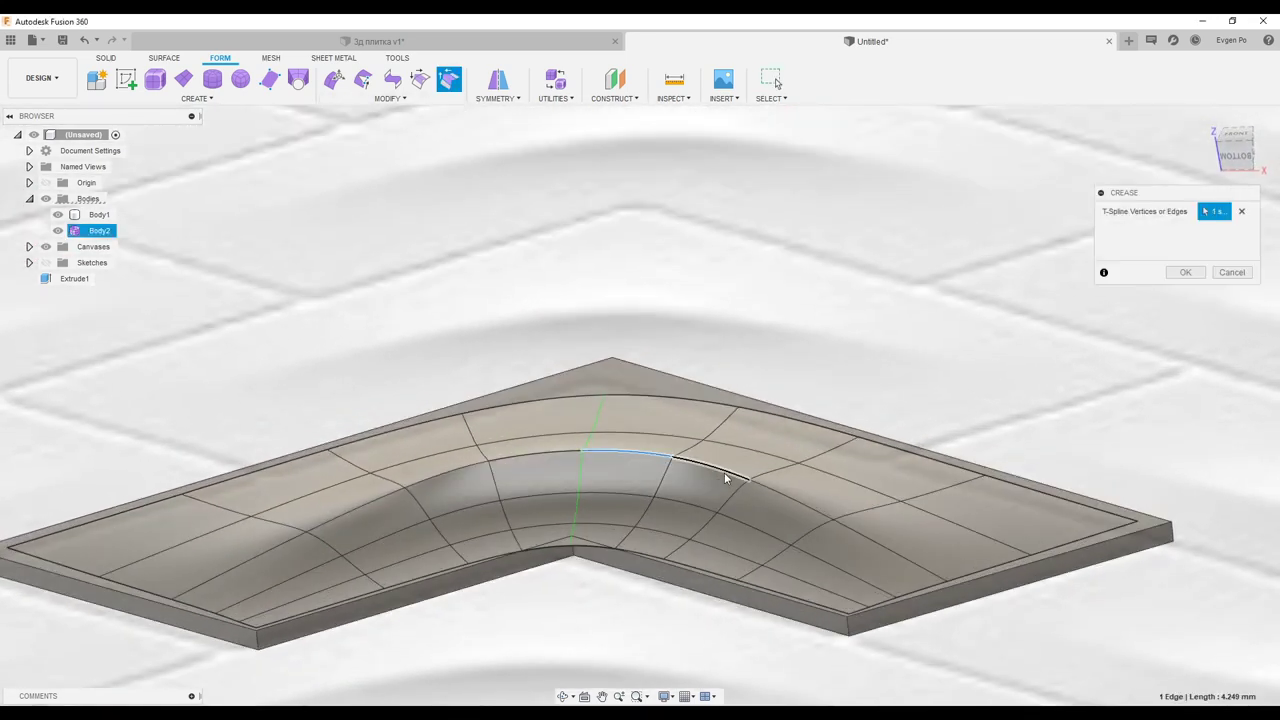
Step: Crease the four edges along the ridge crest into a sharp fold line
left_click(724, 472)
mouse_move(784, 507)
middle_mouse_down("shift")
mouse_move(953, 388)
mouse_move(565, 371)
mouse_move(660, 267)
middle_mouse_up("shift")
scroll(777, 511, "down", 3)
left_click(633, 358)
left_click(542, 372)
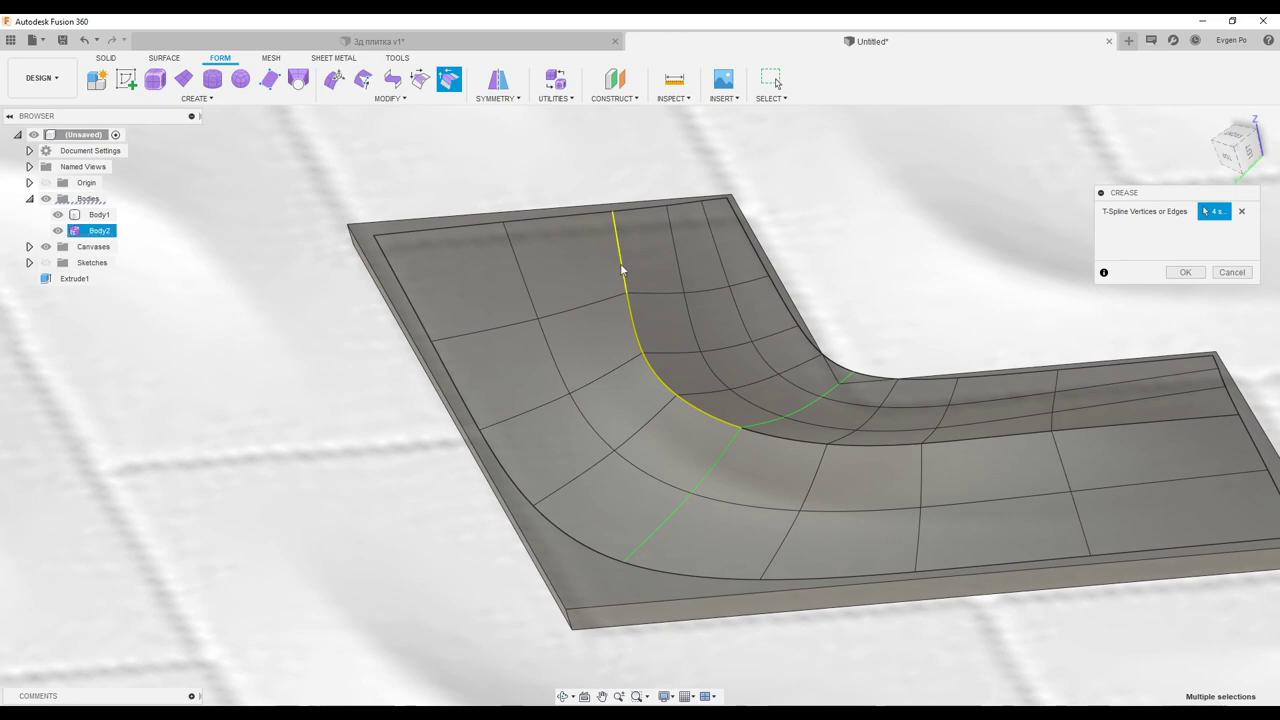
left_click(1186, 272)
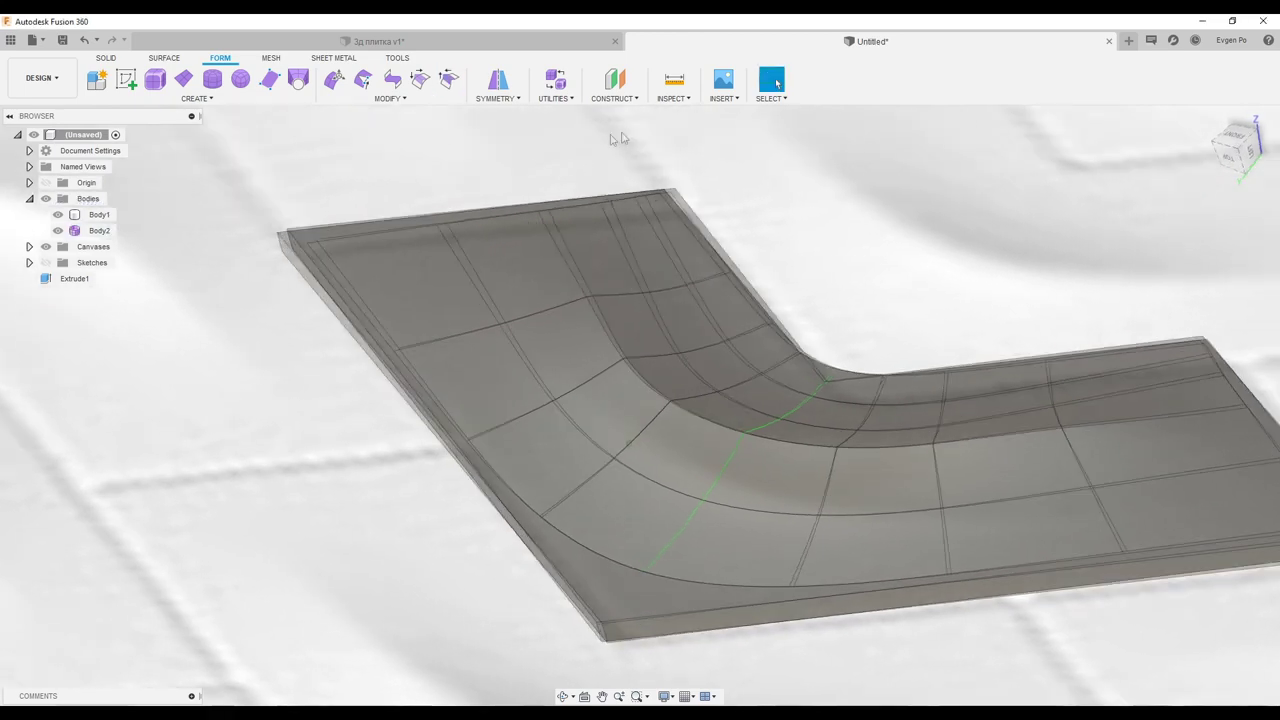
middle_click_drag(1186, 280, 680, 150, "shift")
left_click(673, 98)
left_click(687, 179)
left_click(665, 368)
scroll(720, 375, "up", 3)
scroll(745, 382, "up", 2)
scroll(745, 382, "down", 3)
middle_click_drag(745, 382, 773, 388, "shift")
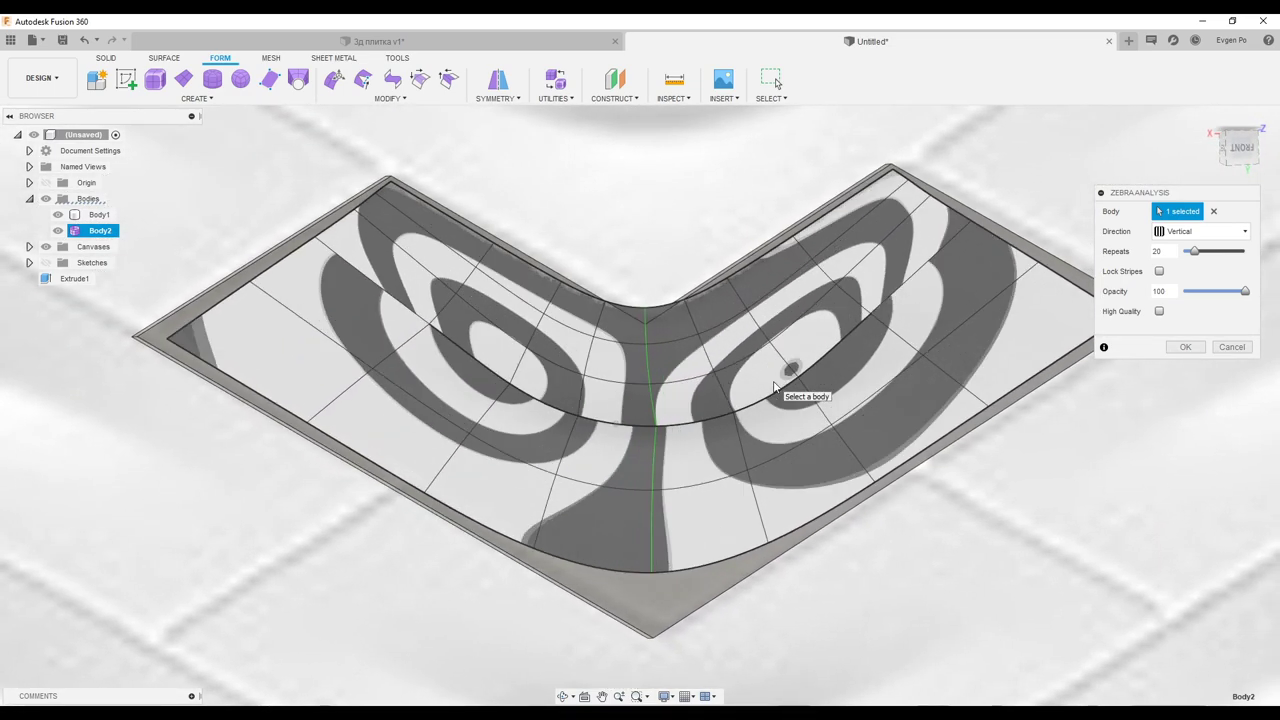
left_click(1232, 347)
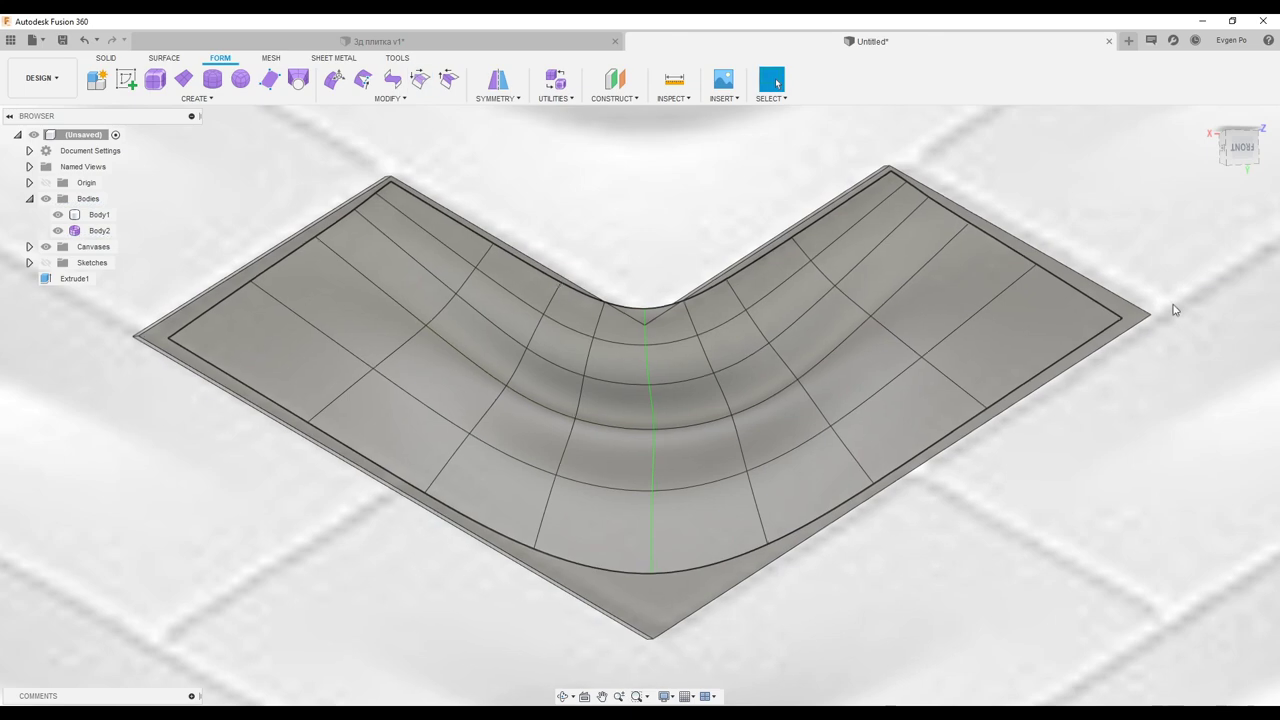
middle_click_drag(1175, 310, 695, 212, "shift")
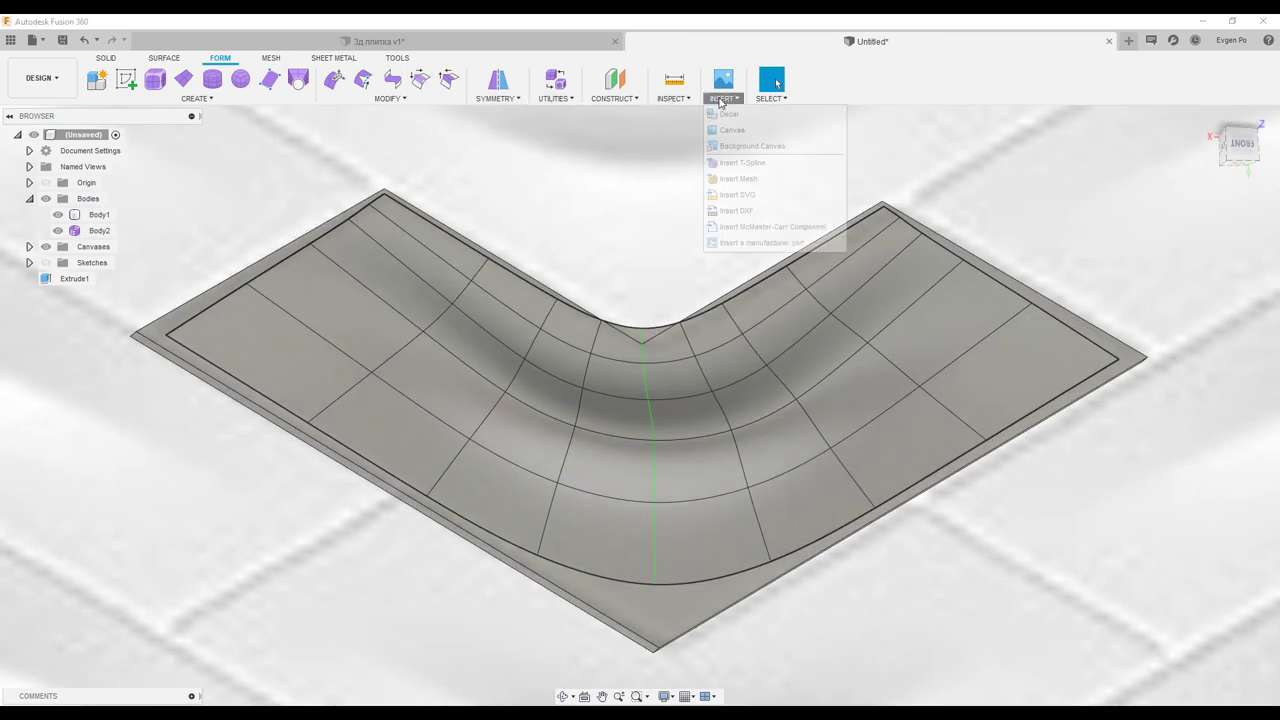
left_click(720, 100)
left_click(680, 178)
left_click(714, 414)
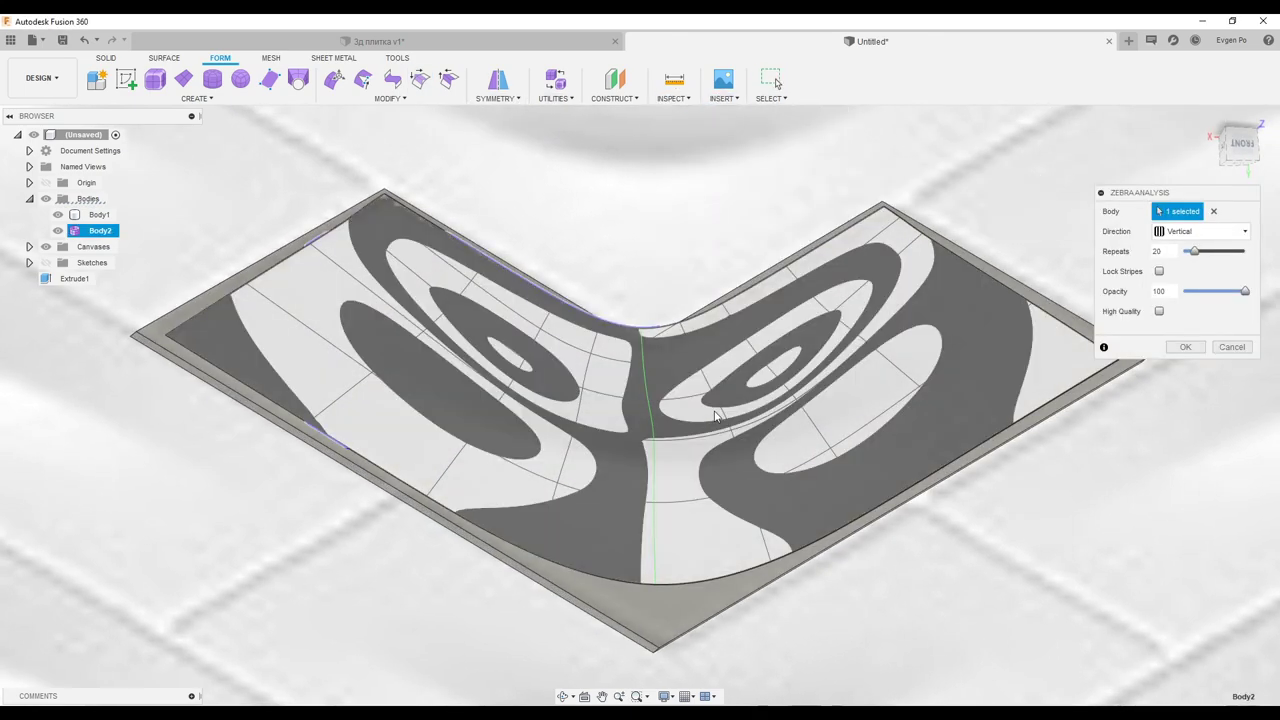
scroll(714, 417, "up", 3)
mouse_move(714, 414)
middle_mouse_down("shift")
mouse_move(1150, 390)
mouse_move(1125, 351)
mouse_move(1000, 250)
middle_mouse_up("shift")
left_click(1228, 347)
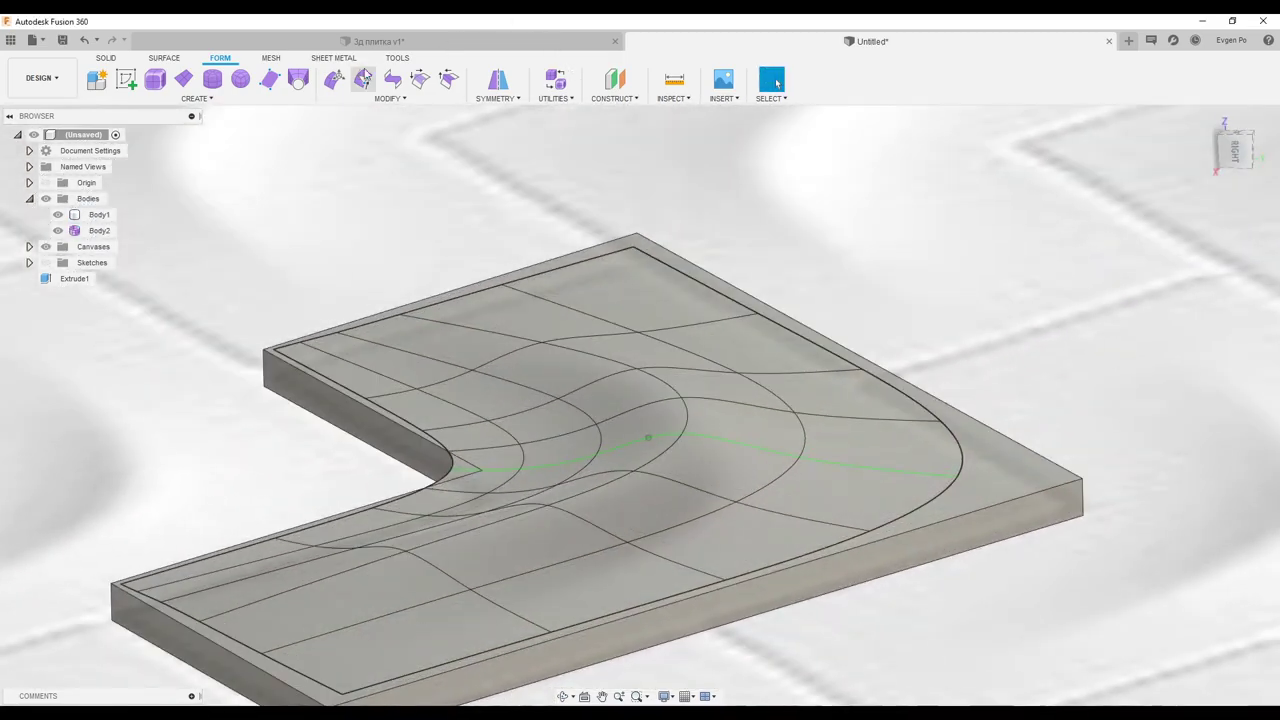
Step: Edit the T-spline form, moving and scaling the faces along the bend to refine the ridge
left_click(340, 82)
middle_click_drag(640, 400, 740, 260, "shift")
left_click(764, 428)
middle_click_drag(764, 428, 737, 420, "shift")
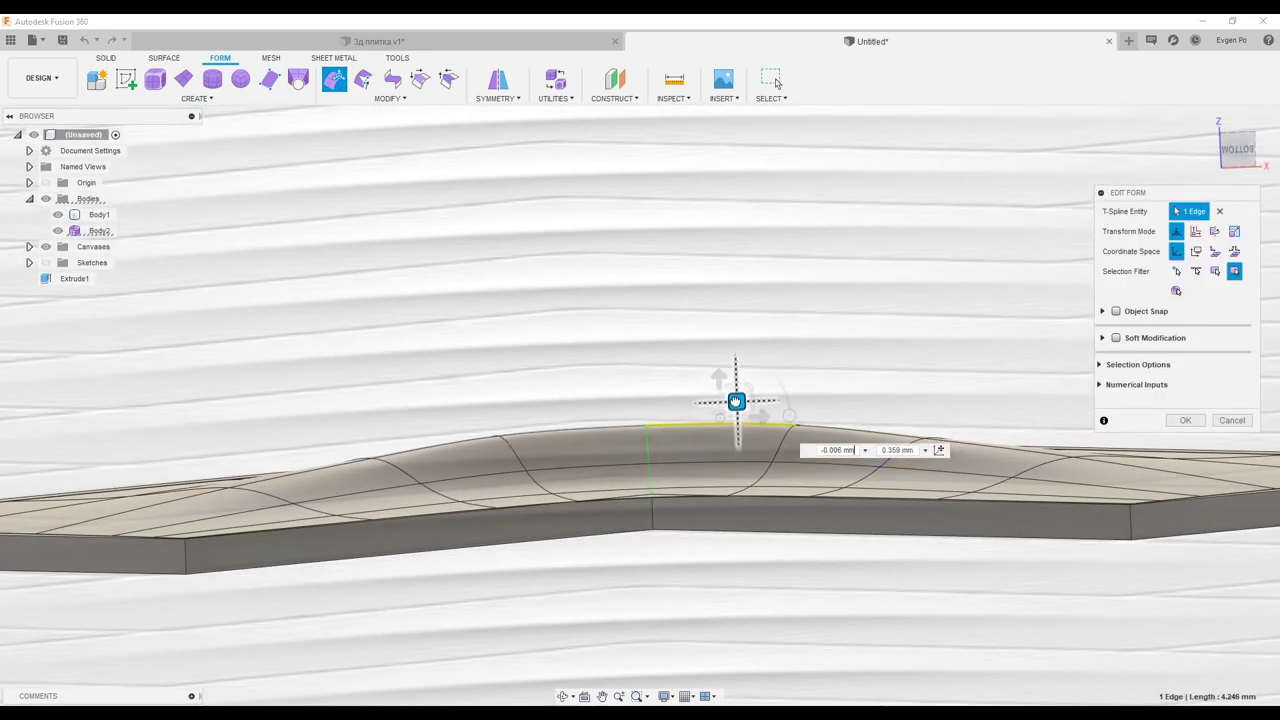
mouse_move(789, 419)
middle_mouse_down("shift")
mouse_move(833, 449)
mouse_move(650, 455)
middle_mouse_up("shift")
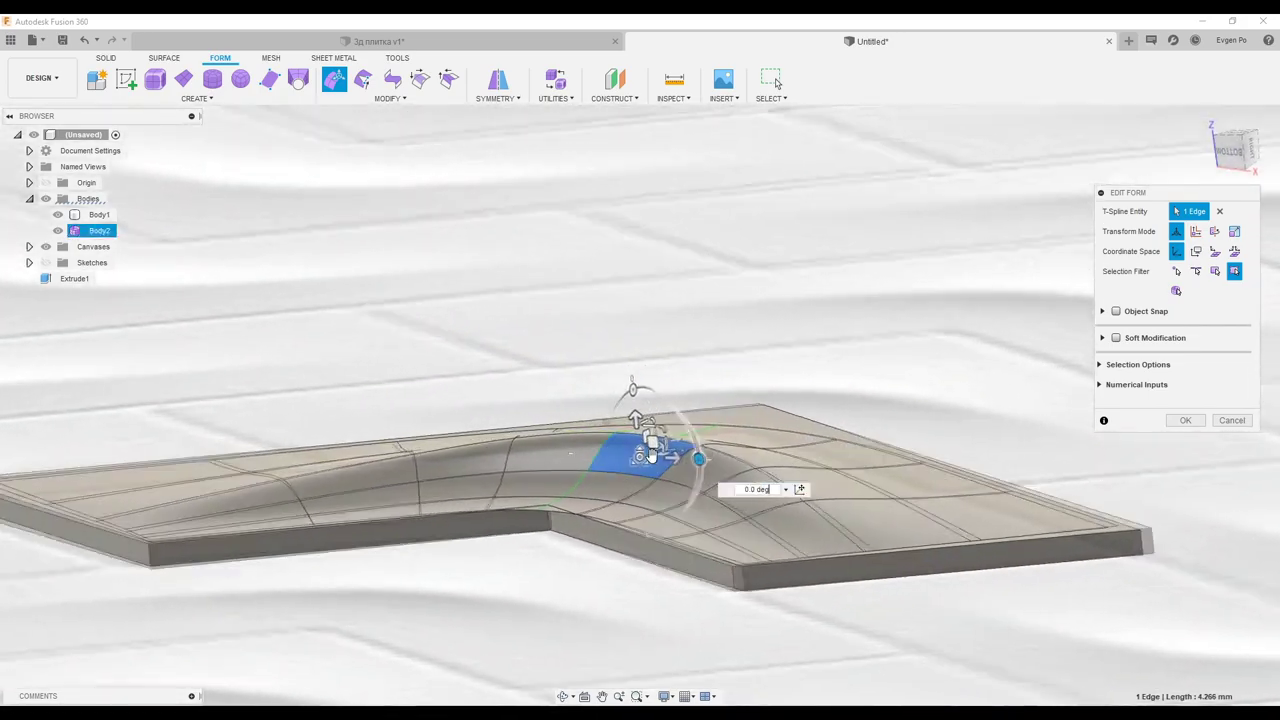
left_click(650, 455)
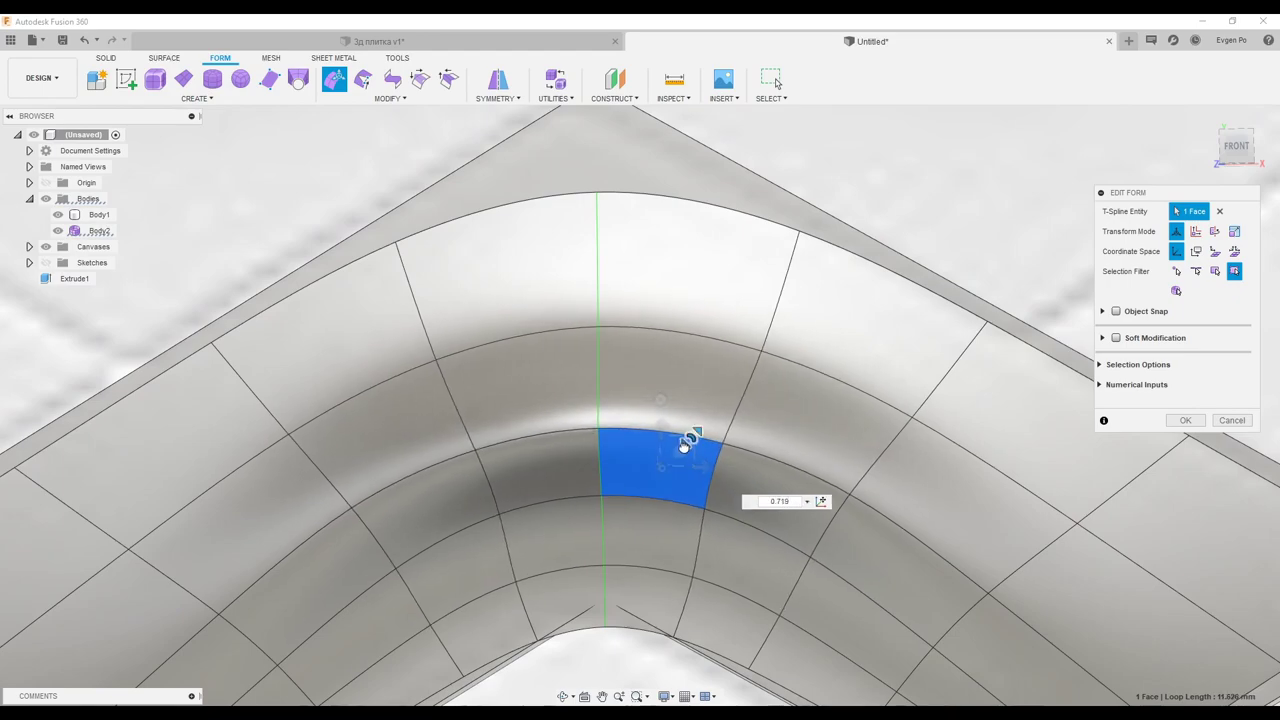
mouse_move(679, 447)
middle_mouse_down("shift")
mouse_move(595, 425)
mouse_move(587, 370)
middle_mouse_up("shift")
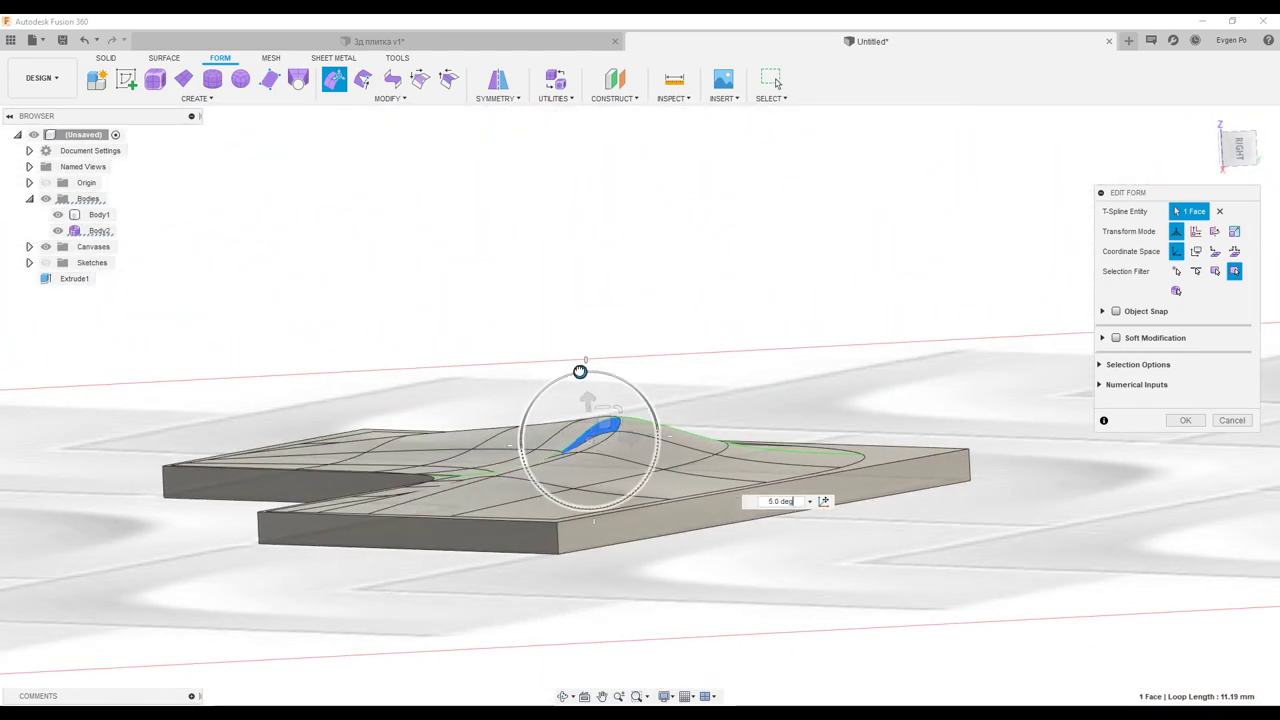
mouse_move(612, 412)
middle_mouse_down("shift")
mouse_move(586, 411)
mouse_move(636, 490)
mouse_move(690, 476)
middle_mouse_up("shift")
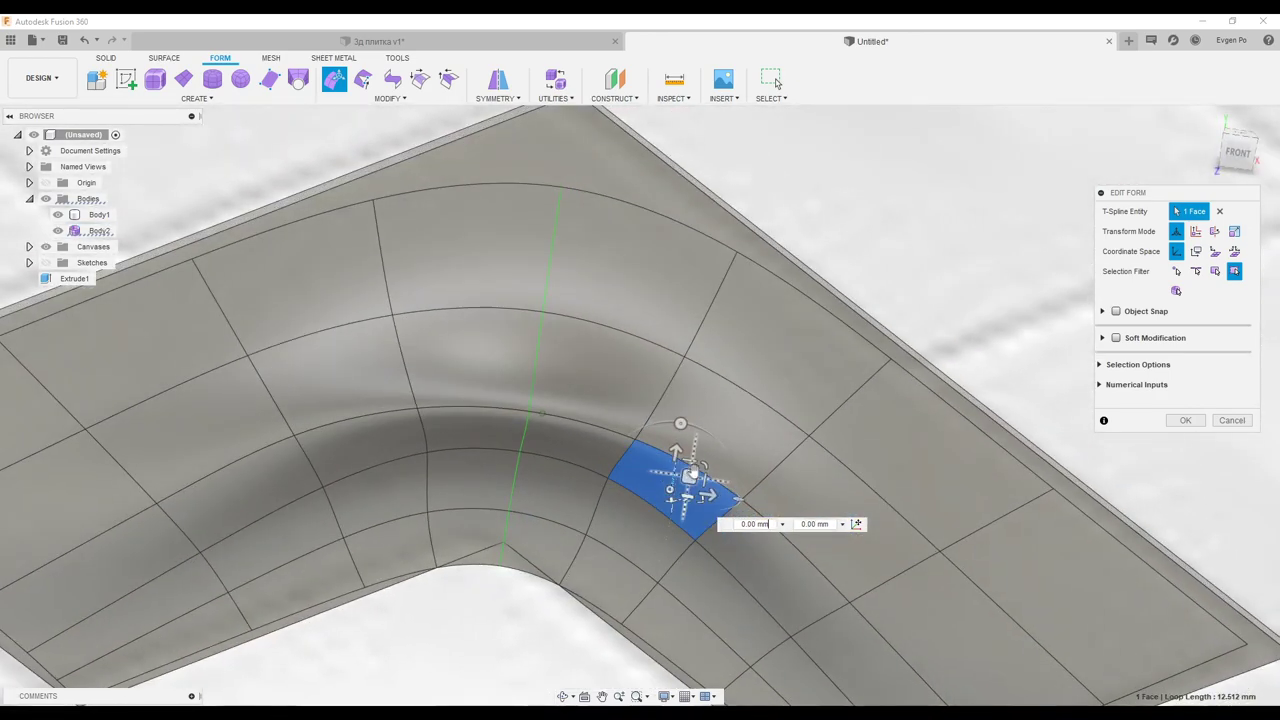
middle_click_drag(731, 552, 768, 512, "shift")
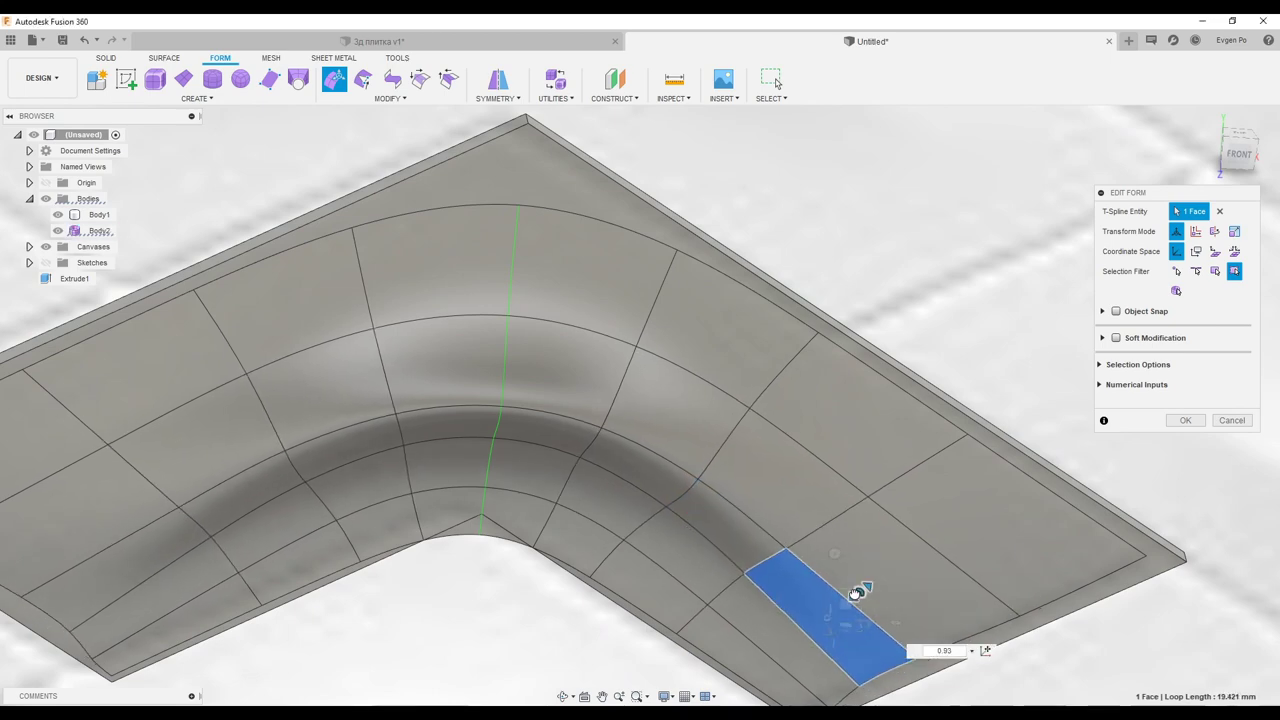
left_click(1185, 420)
middle_click_drag(1185, 420, 866, 409, "shift")
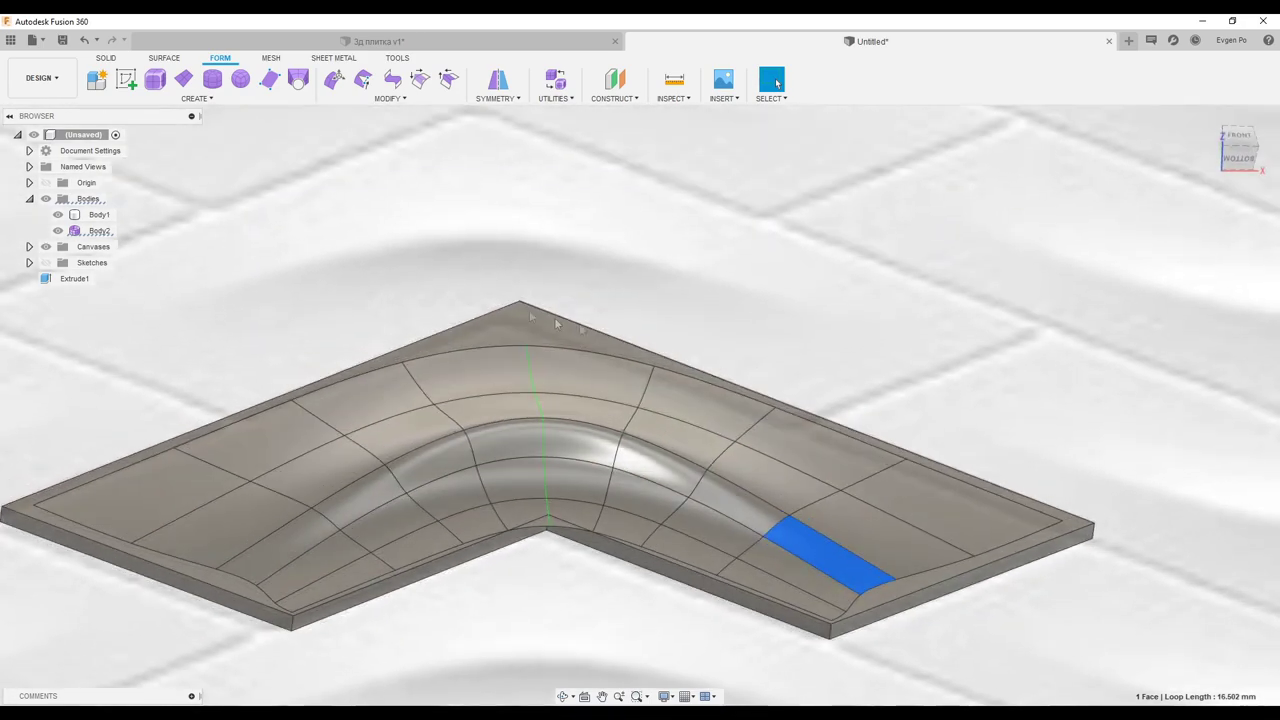
Step: Hide the flat slab and select the surface's top edge in a front view
left_click(64, 214)
left_click(57, 214)
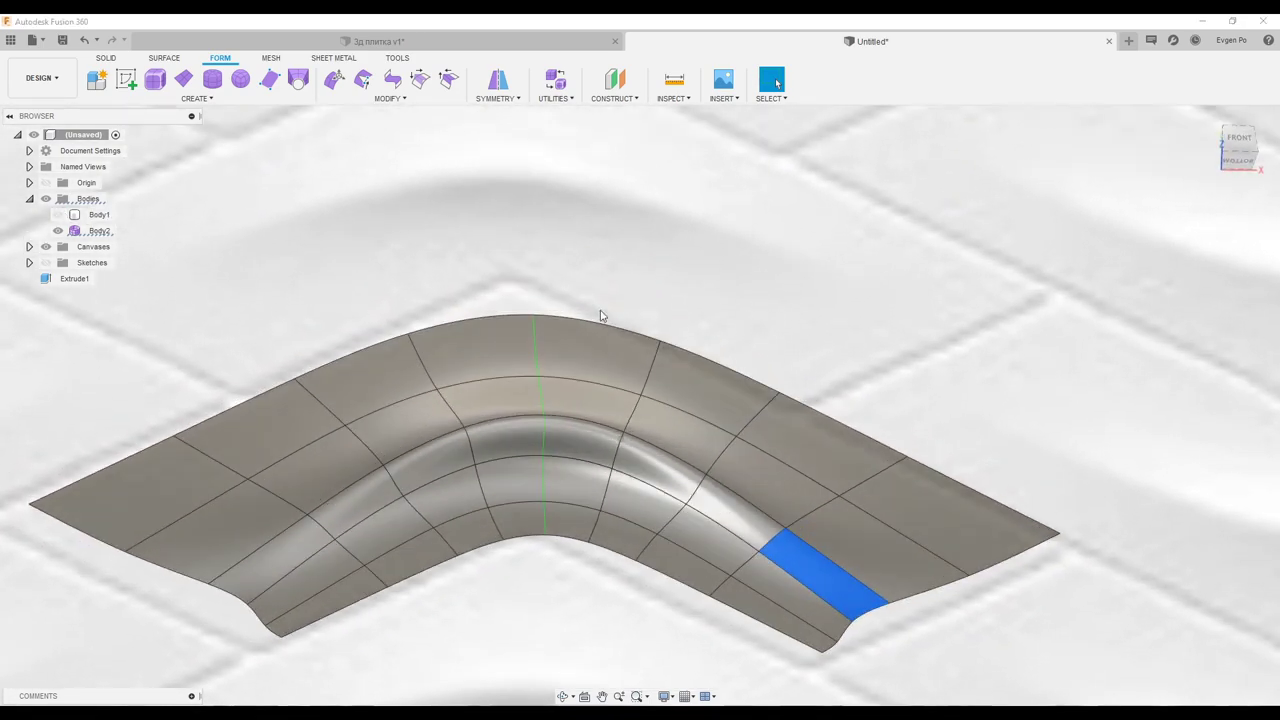
left_click(617, 330)
middle_click_drag(617, 330, 674, 285, "shift")
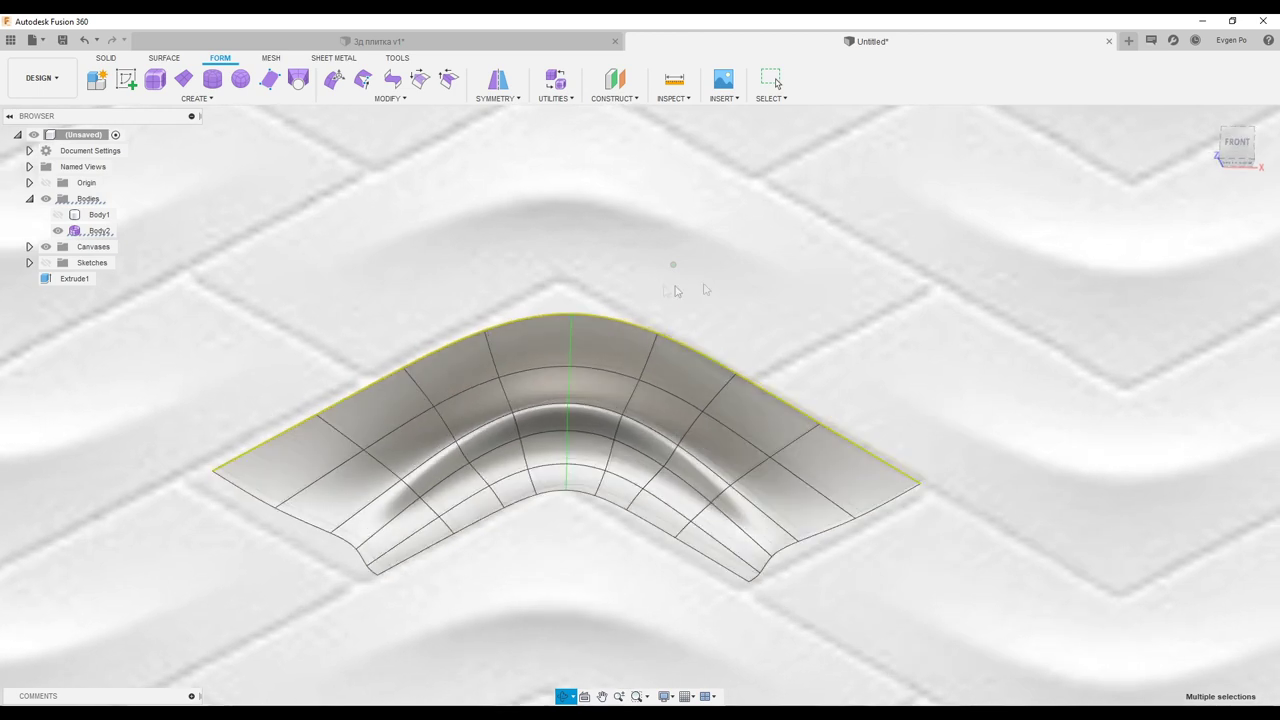
left_click(1238, 145)
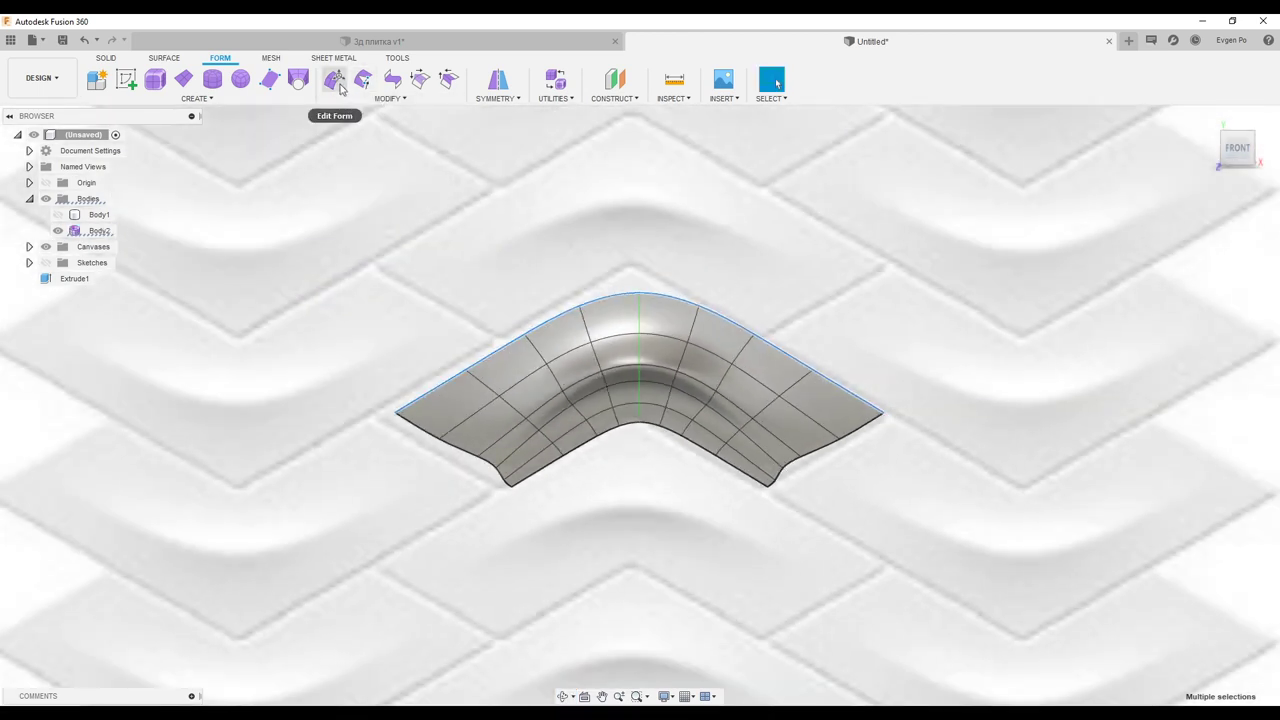
Step: Extrude the surface's top, bottom and side edges outward so it overhangs the tile
left_click(340, 88)
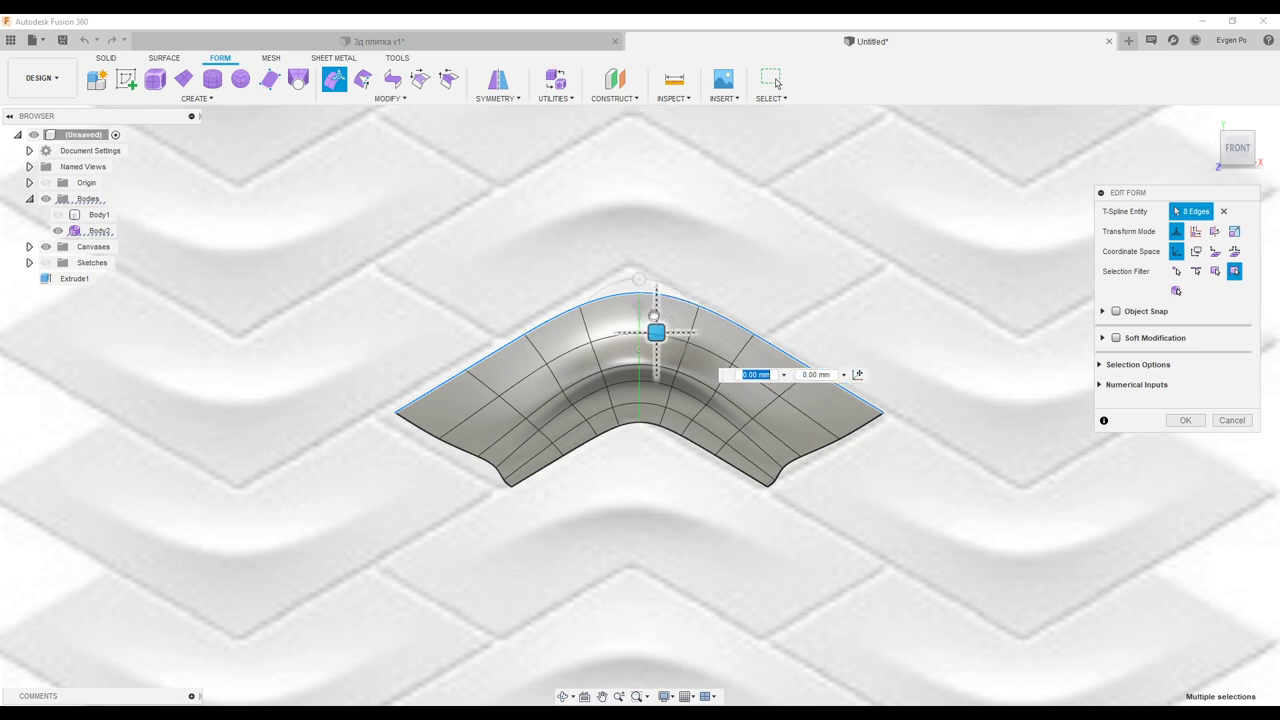
left_click_drag(654, 316, 651, 270)
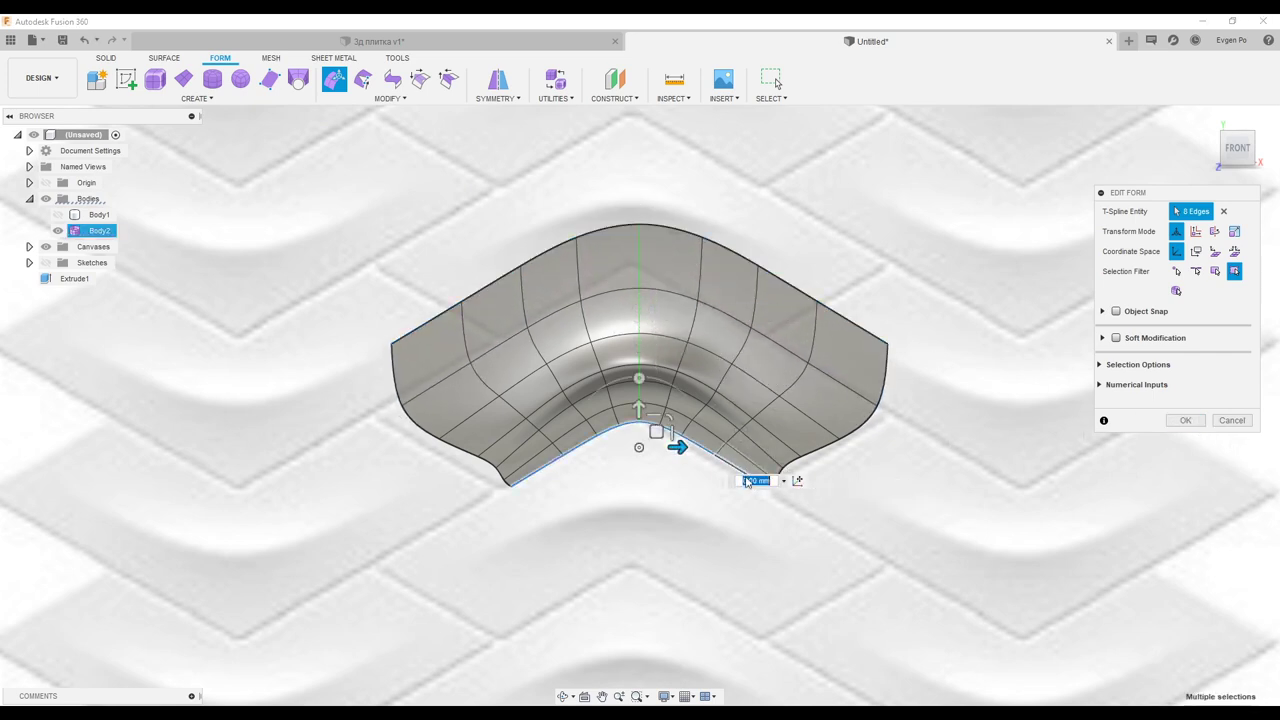
left_click_drag(655, 431, 655, 490, "alt")
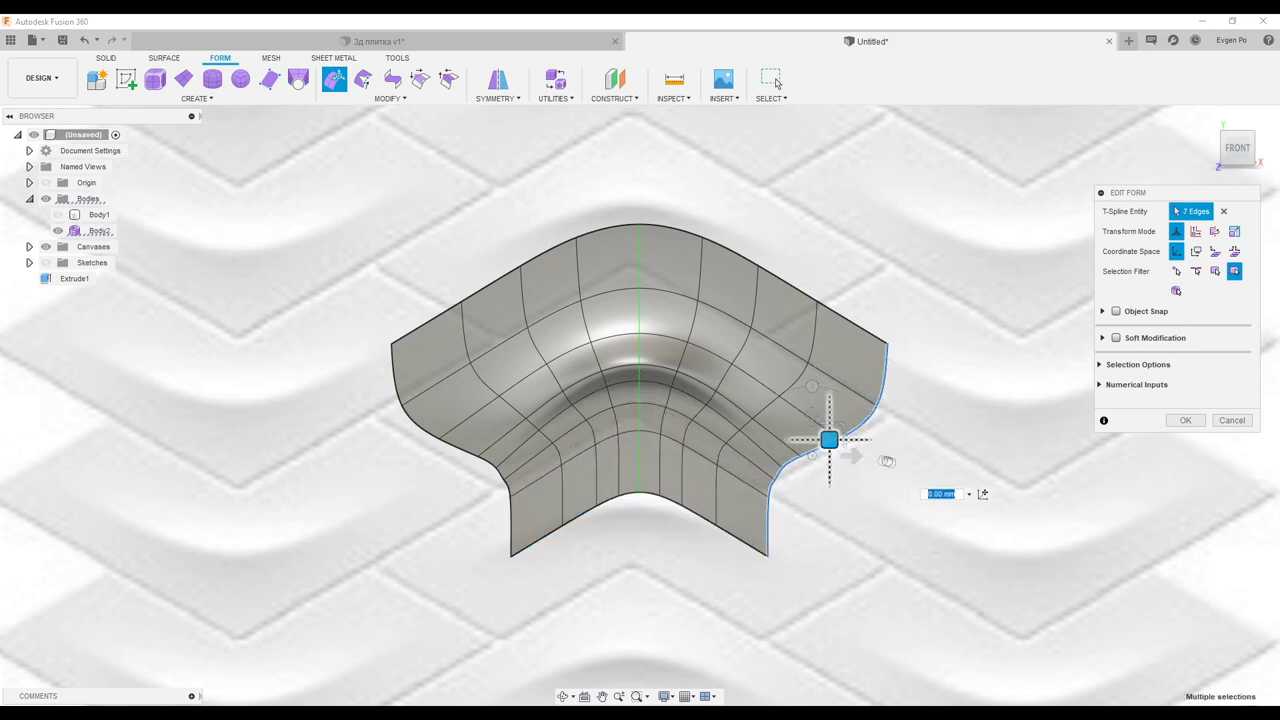
left_click_drag(876, 458, 952, 482, "alt")
left_click(1186, 420)
Step: Show the flat L-shaped slab and hide the sculpted surface body
mouse_move(935, 390)
middle_mouse_down("shift")
mouse_move(951, 347)
mouse_move(279, 328)
middle_mouse_up("shift")
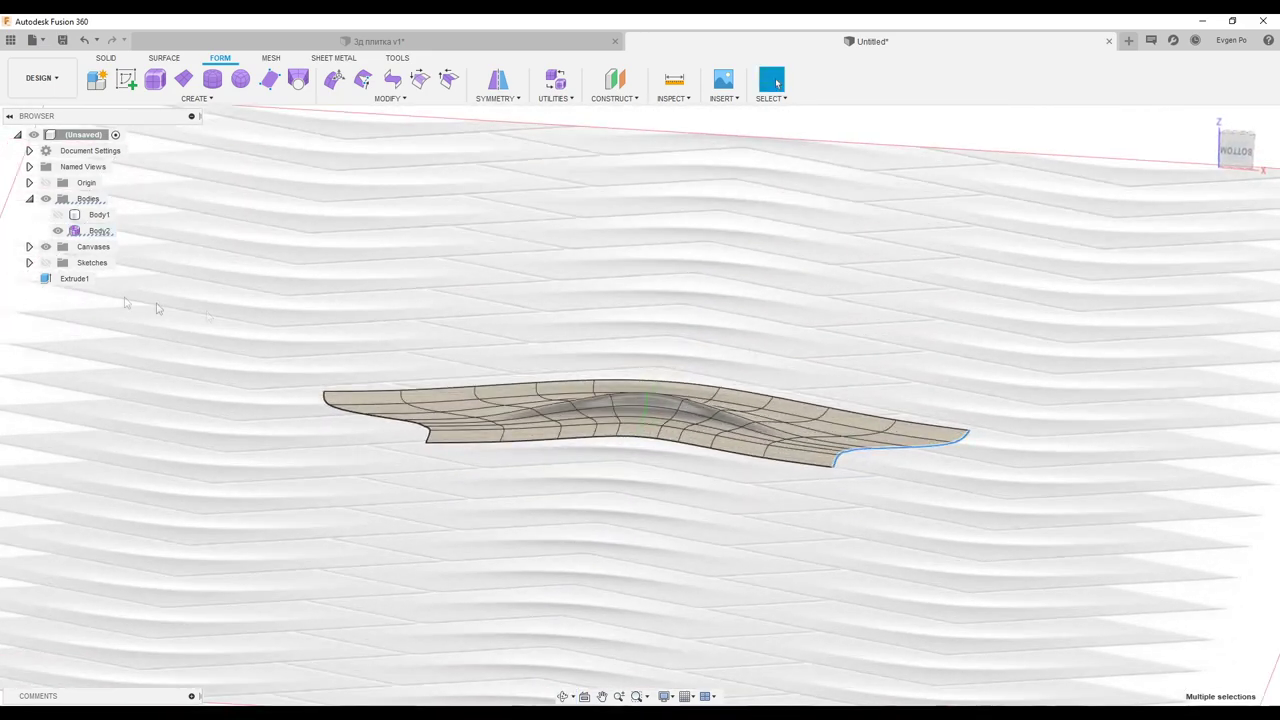
left_click(57, 214)
left_click(57, 230)
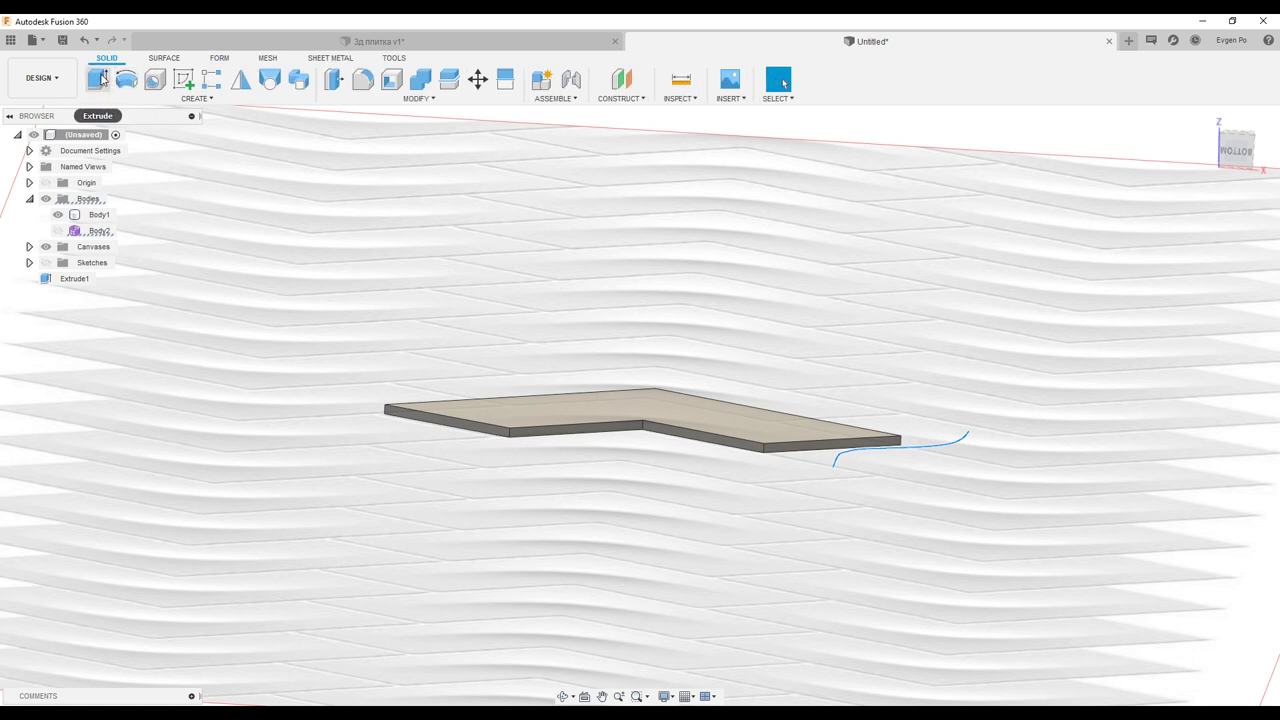
Step: Extrude the slab's top face upward into a thicker L block
left_click(103, 79)
left_click(679, 410)
left_click_drag(681, 395, 685, 340)
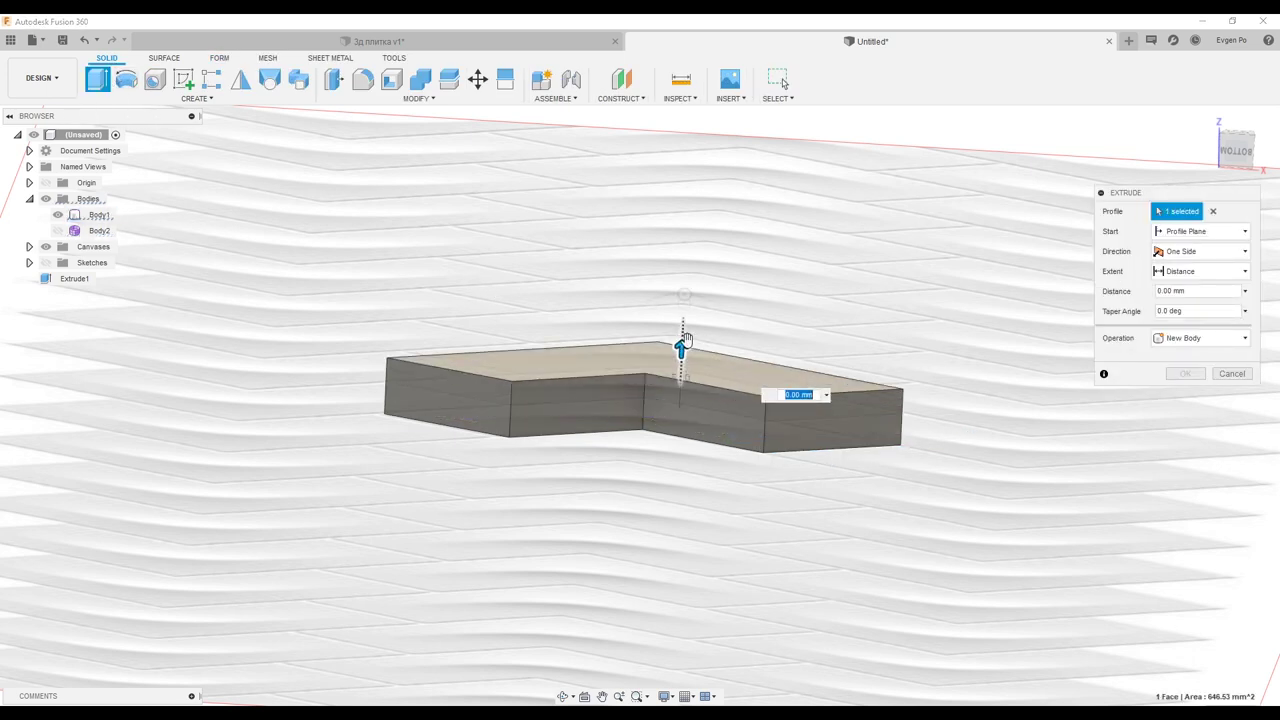
left_click(1203, 374)
Step: Hide the thickened L block and show the sculpted surface body
left_click(57, 214)
left_click(57, 230)
mouse_move(429, 294)
middle_mouse_down("shift")
mouse_move(443, 329)
mouse_move(540, 302)
mouse_move(283, 261)
middle_mouse_up("shift")
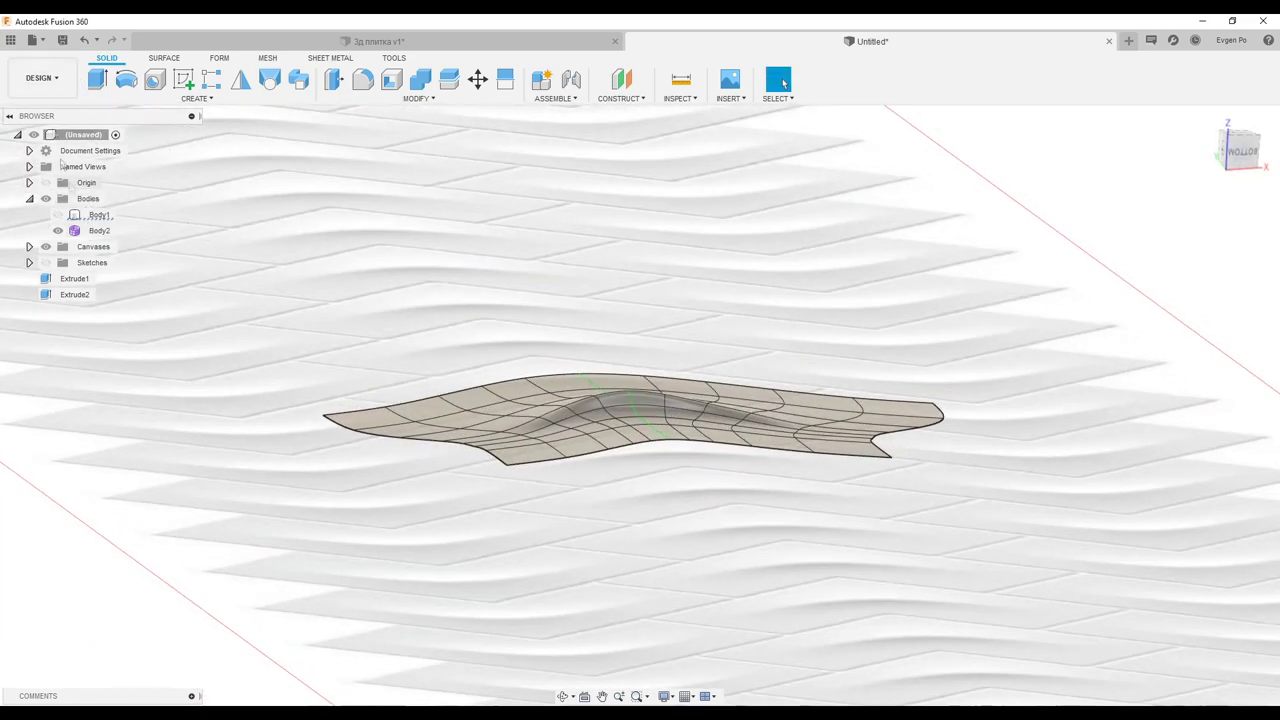
Step: Convert Body2 from T-spline to BRep as Body3 (1), then show the L block again
right_click(100, 233)
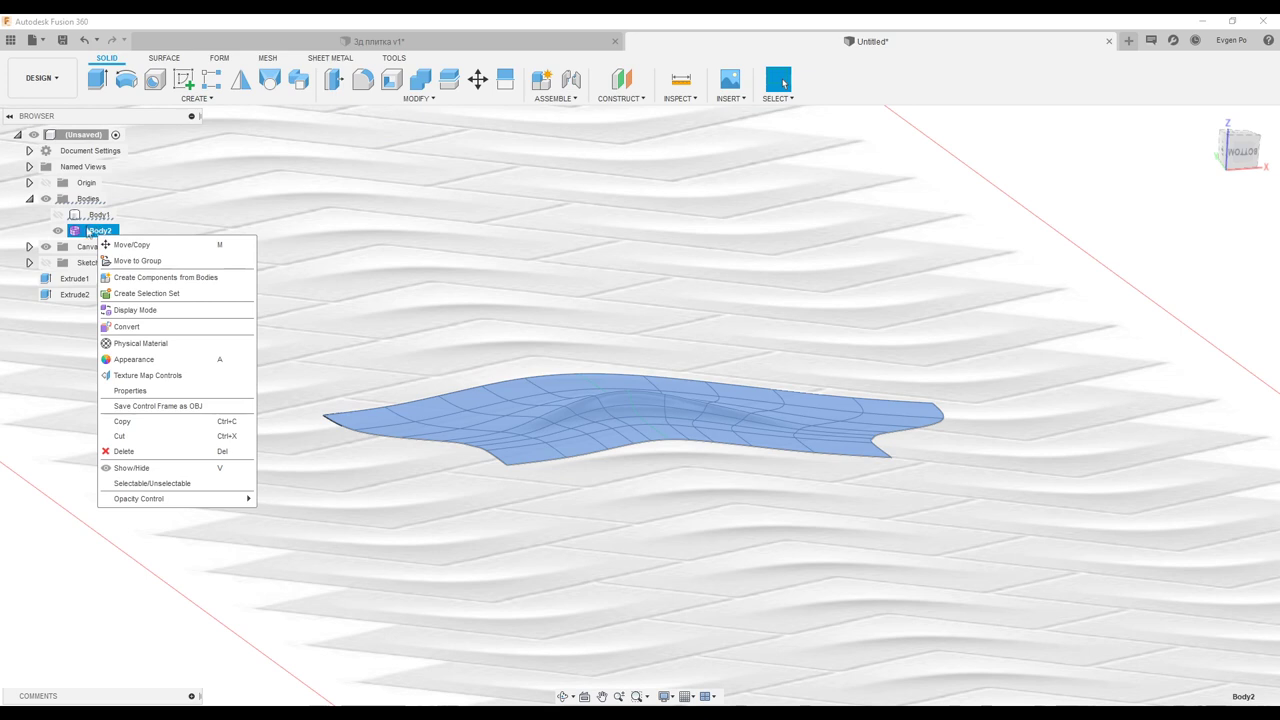
left_click(161, 328)
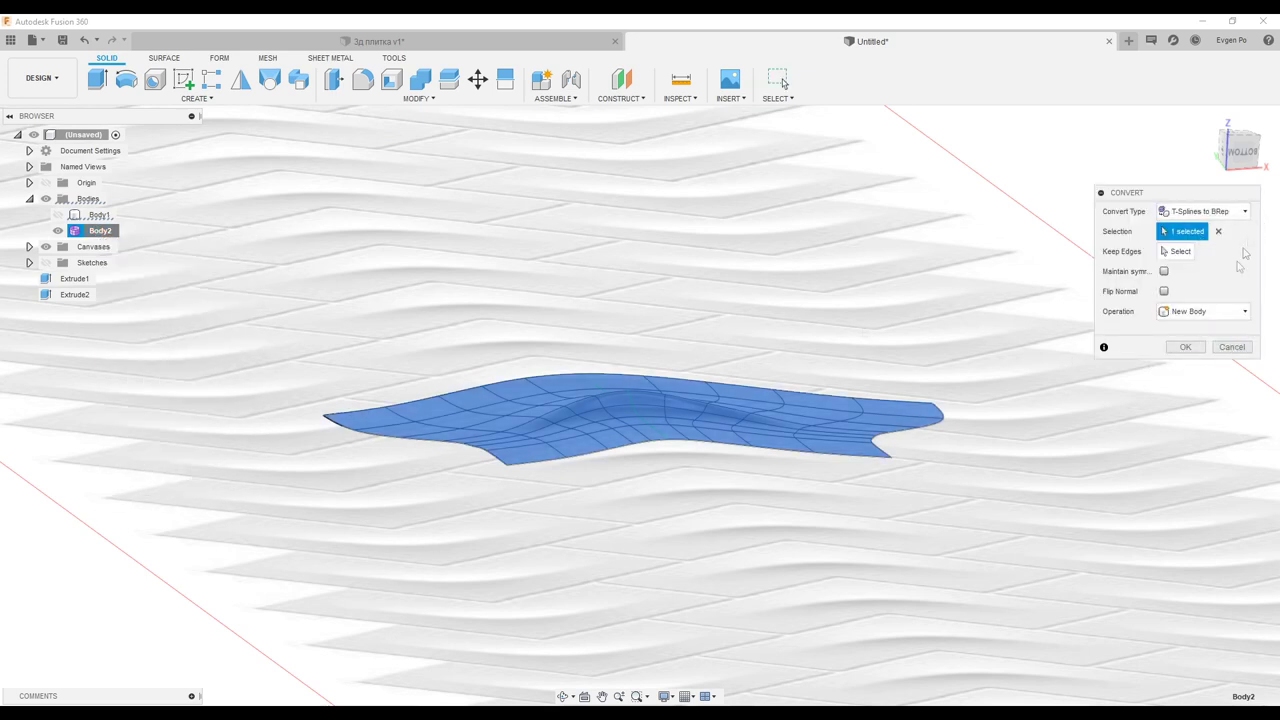
left_click(1186, 347)
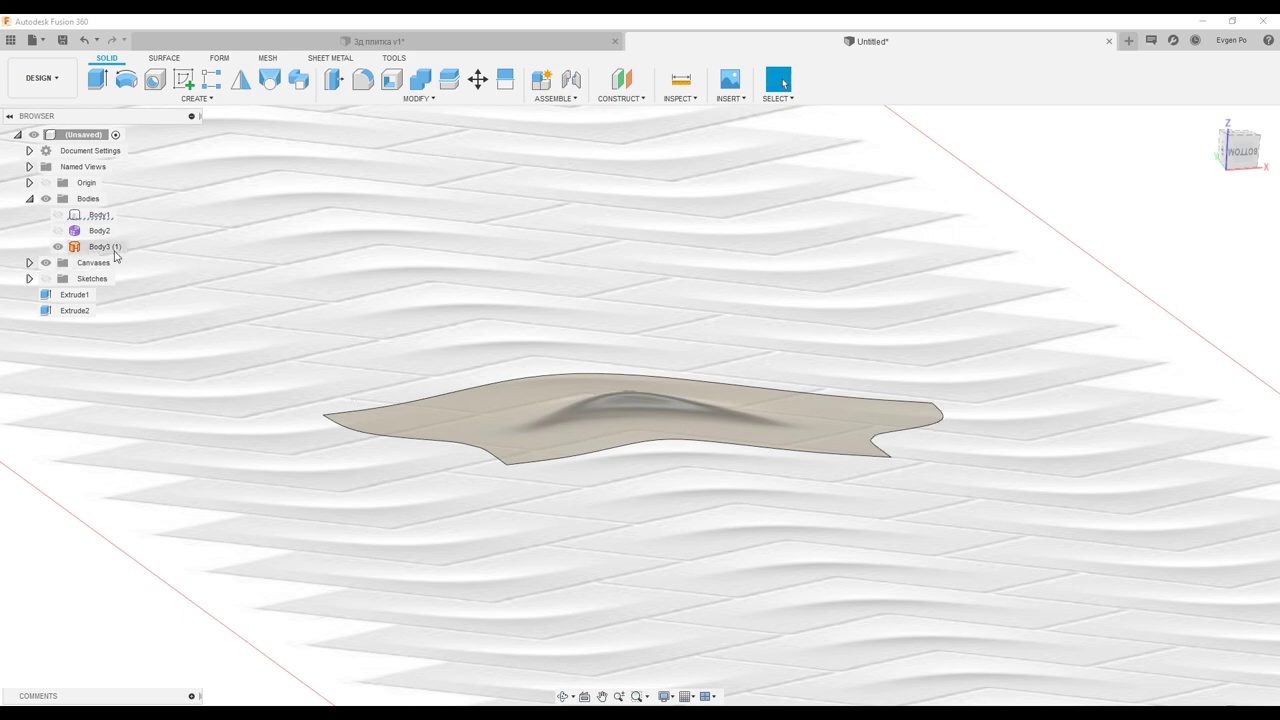
left_click(105, 246)
scroll(640, 395, "up", 3)
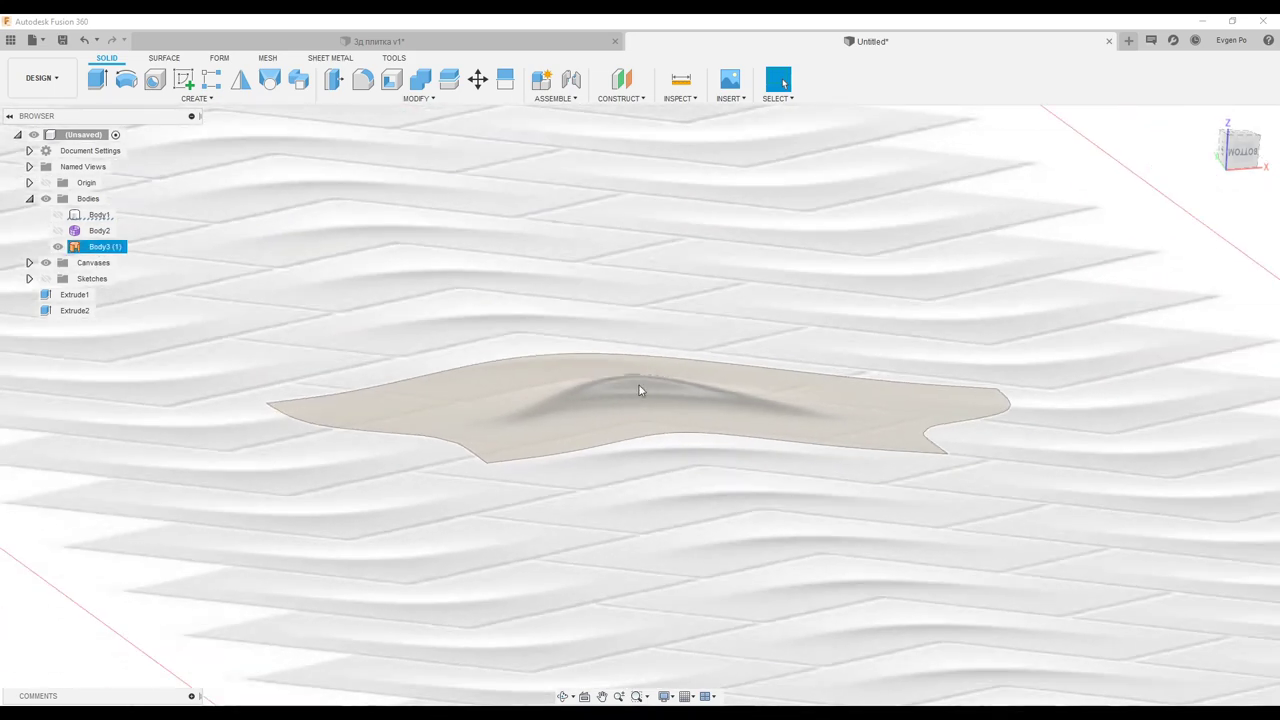
middle_click_drag(639, 390, 189, 196, "shift")
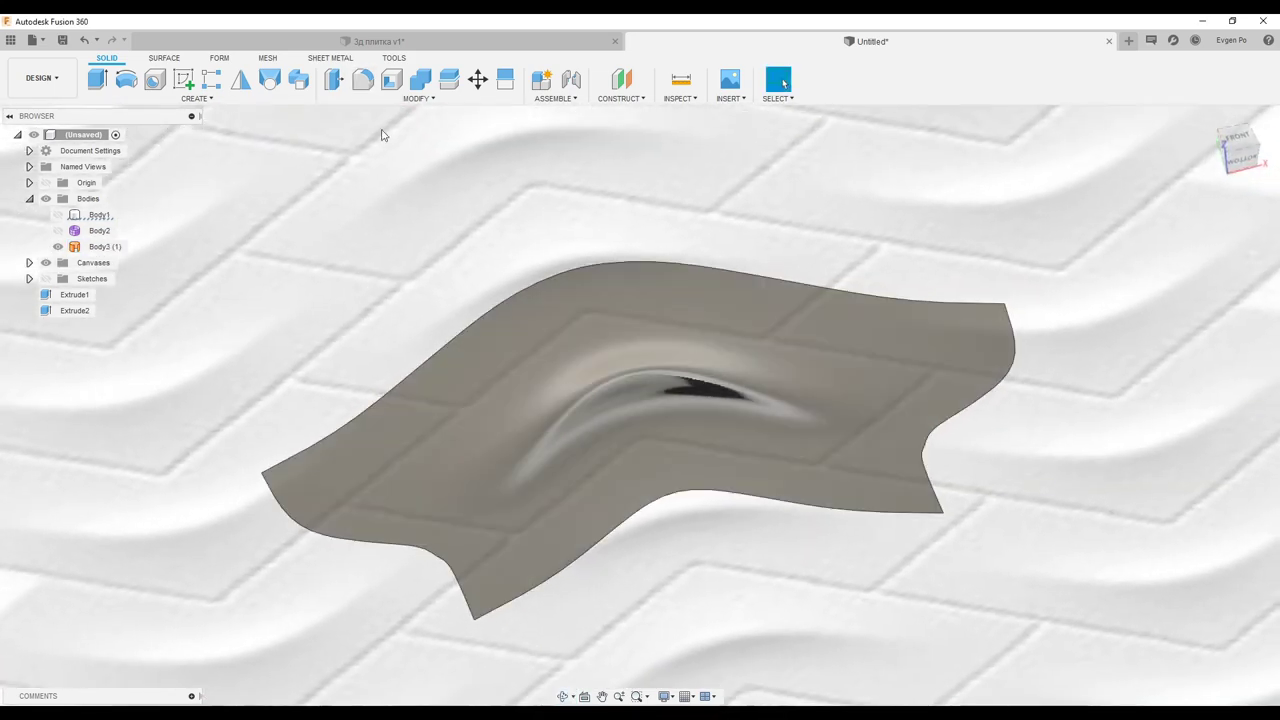
left_click(58, 215)
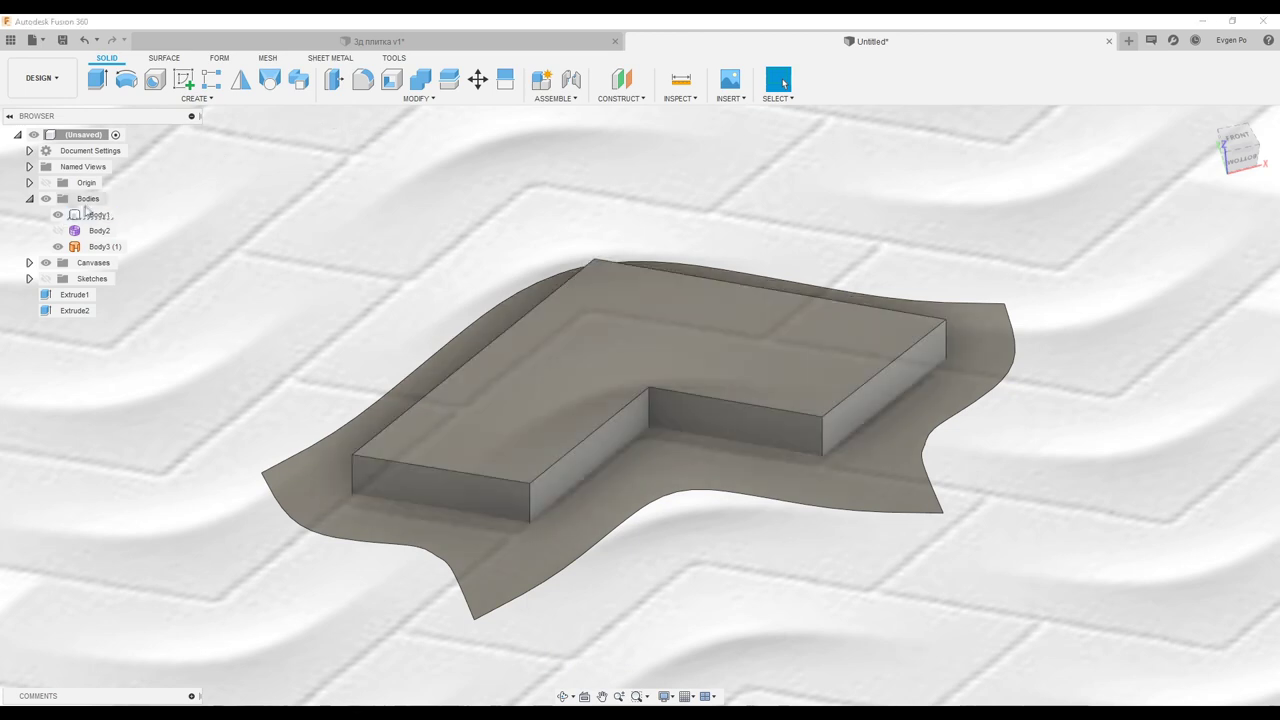
Step: Split the L block with the sculpted surface, then hide the surface and cut-off Body4
left_click(449, 82)
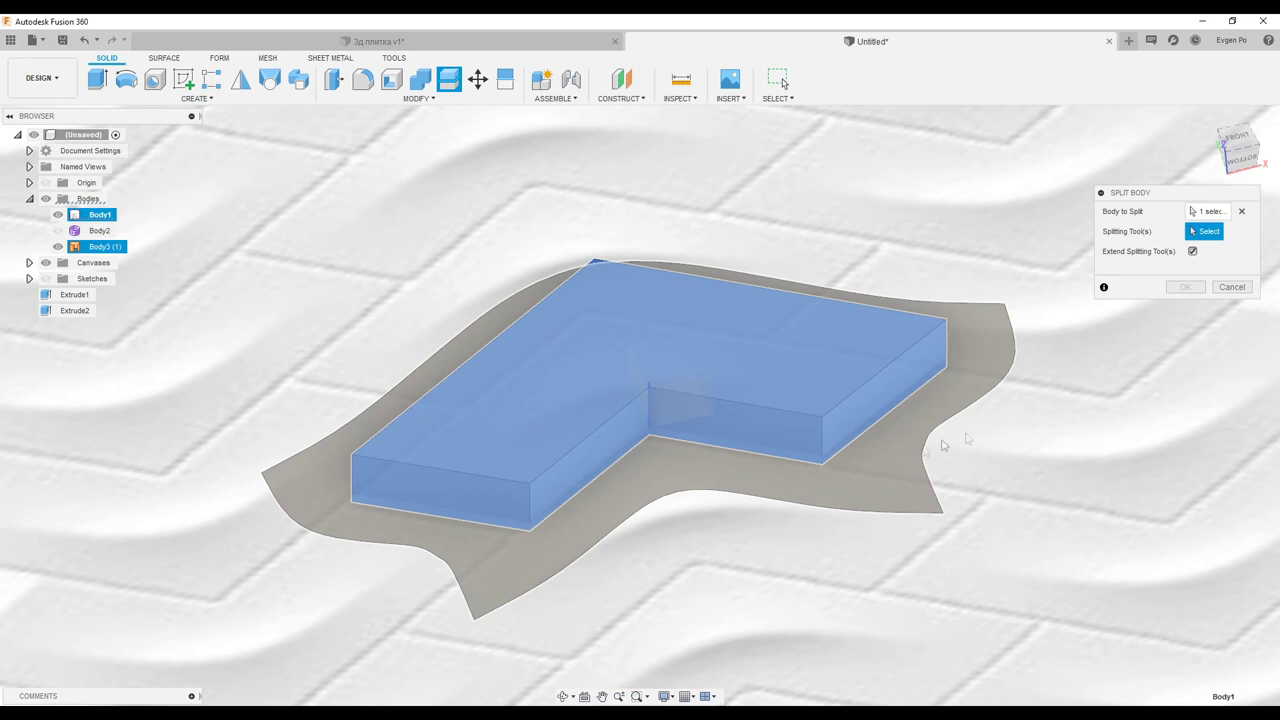
left_click(915, 405)
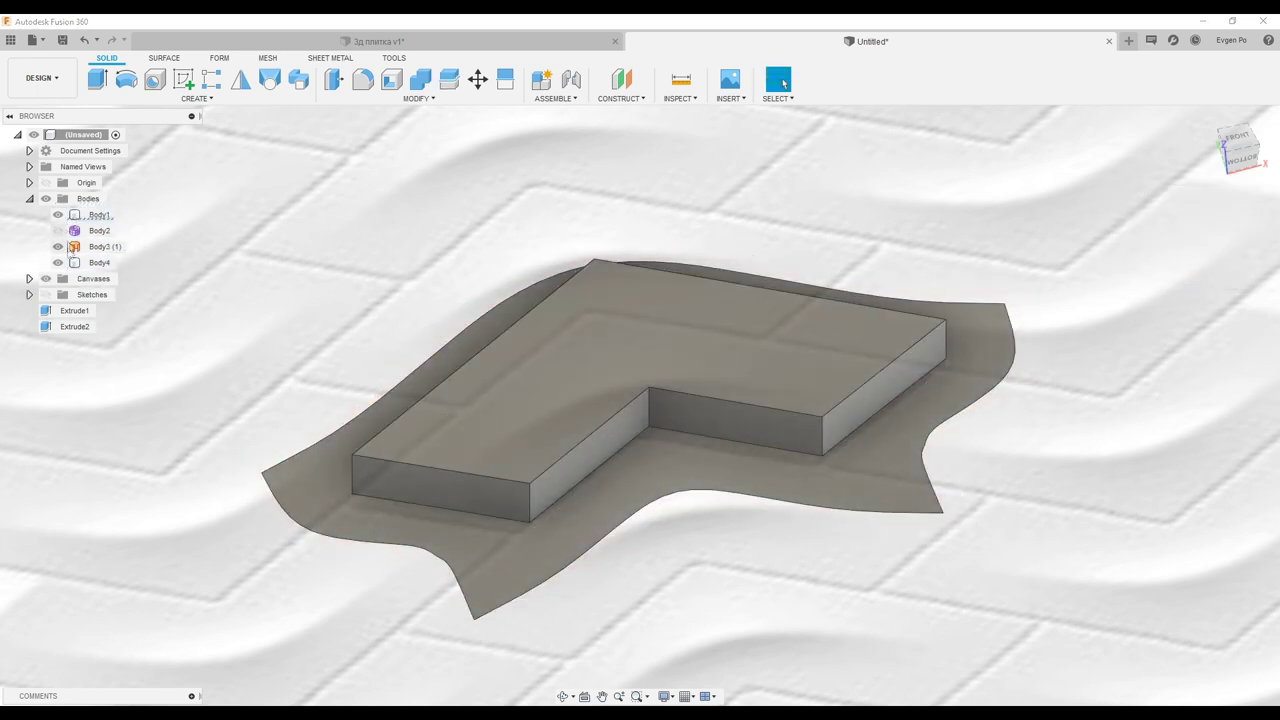
left_click(58, 246)
left_click(58, 262)
mouse_move(481, 324)
middle_mouse_down("shift")
mouse_move(724, 388)
mouse_move(549, 346)
mouse_move(370, 217)
mouse_move(374, 166)
mouse_move(399, 237)
mouse_move(486, 243)
mouse_move(330, 218)
mouse_move(394, 234)
middle_mouse_up("shift")
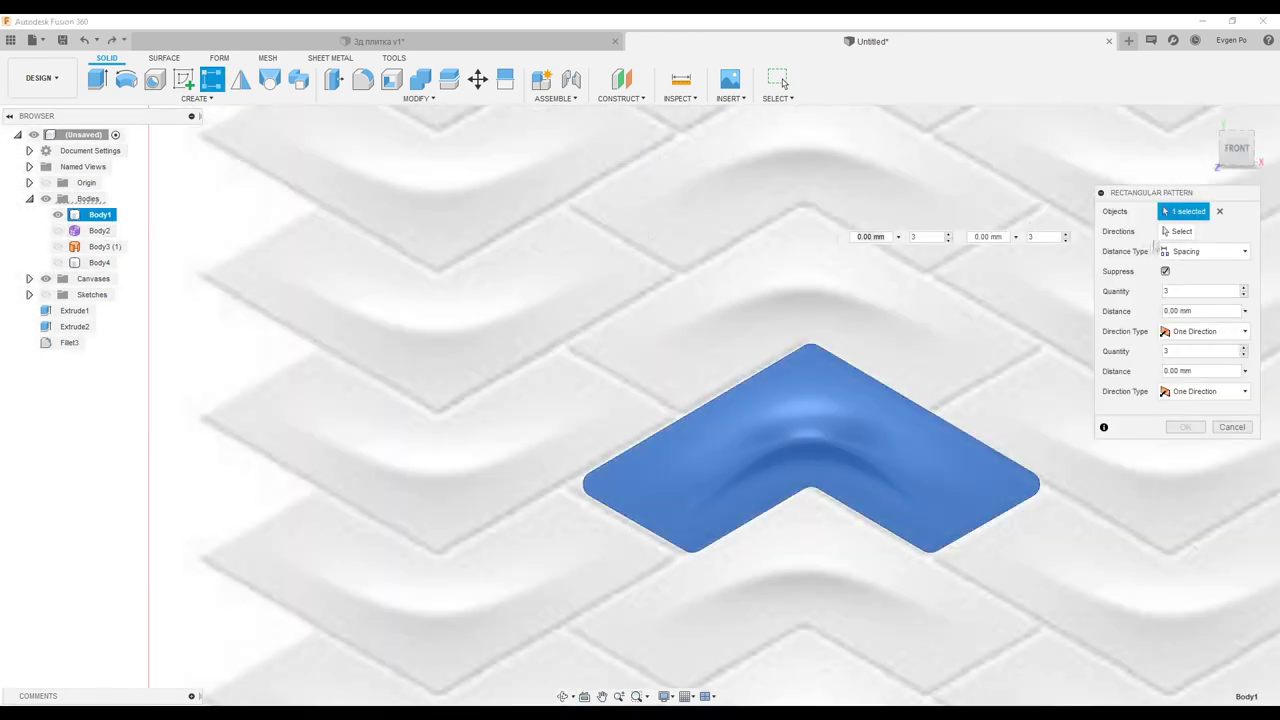
Step: Pattern the tile into a stack of three copies spaced about 49 mm apart
left_click_drag(813, 432, 811, 295)
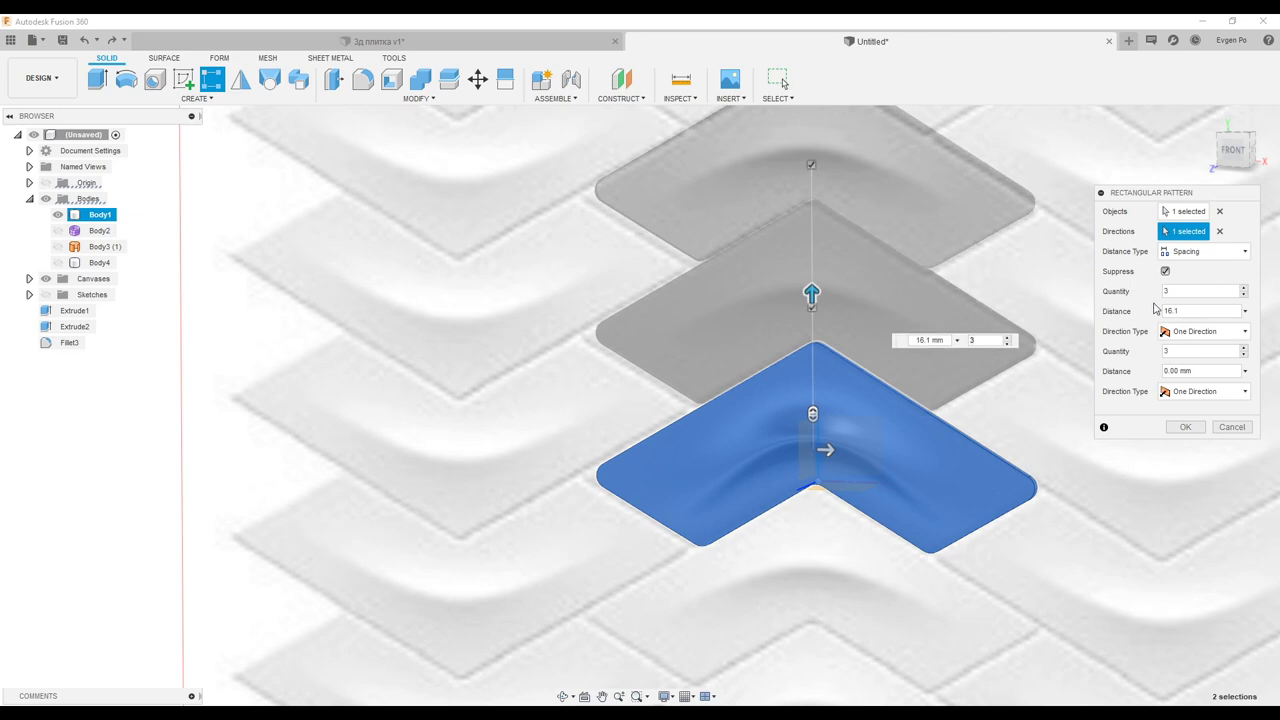
key("Return")
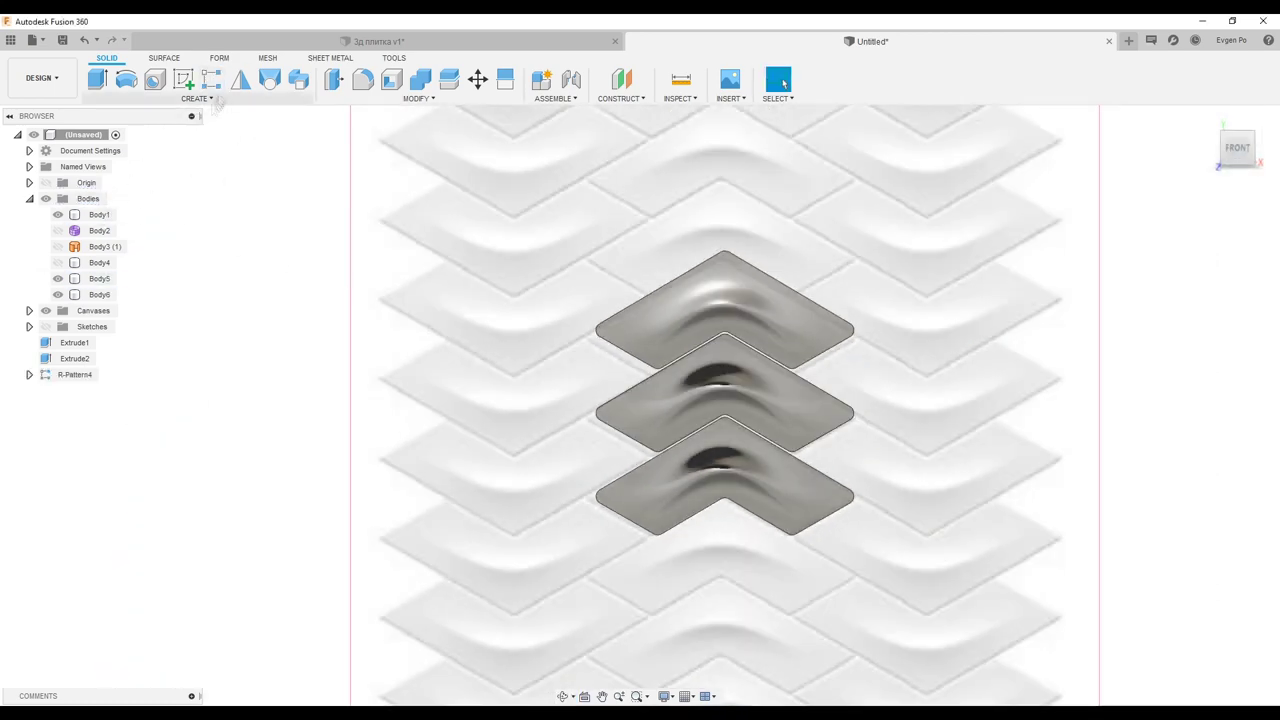
key("Return")
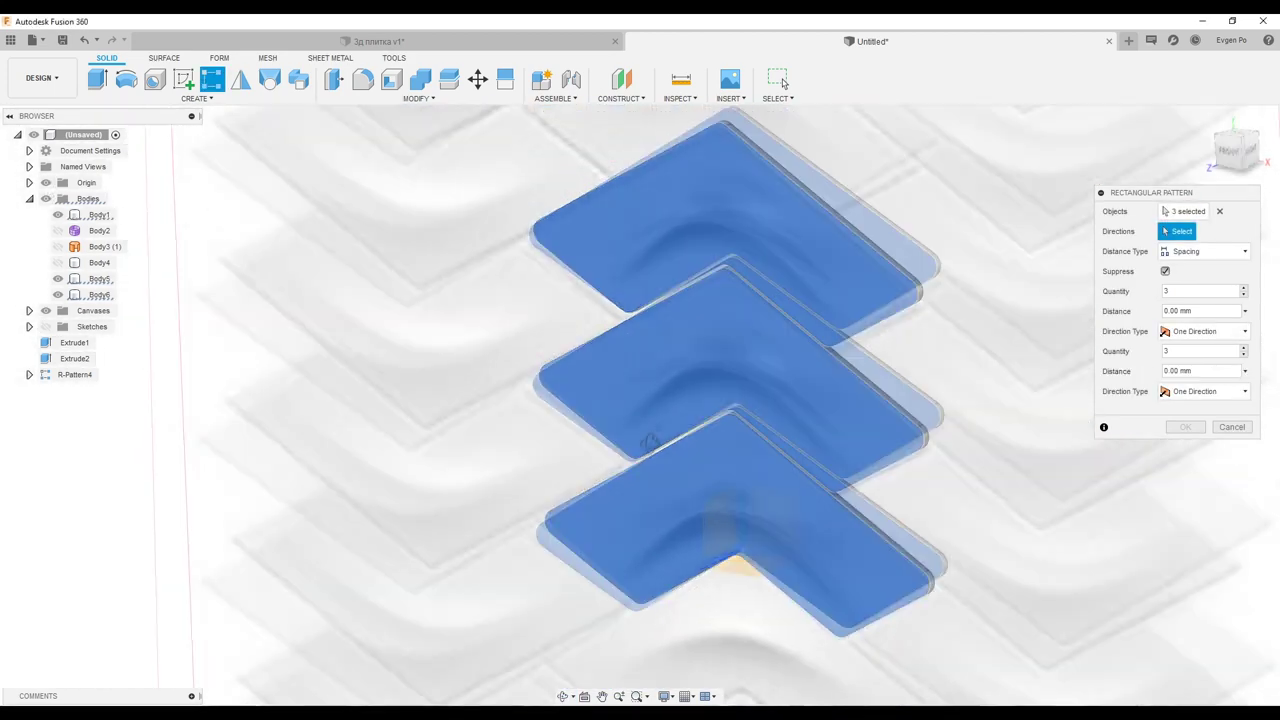
left_click(745, 545)
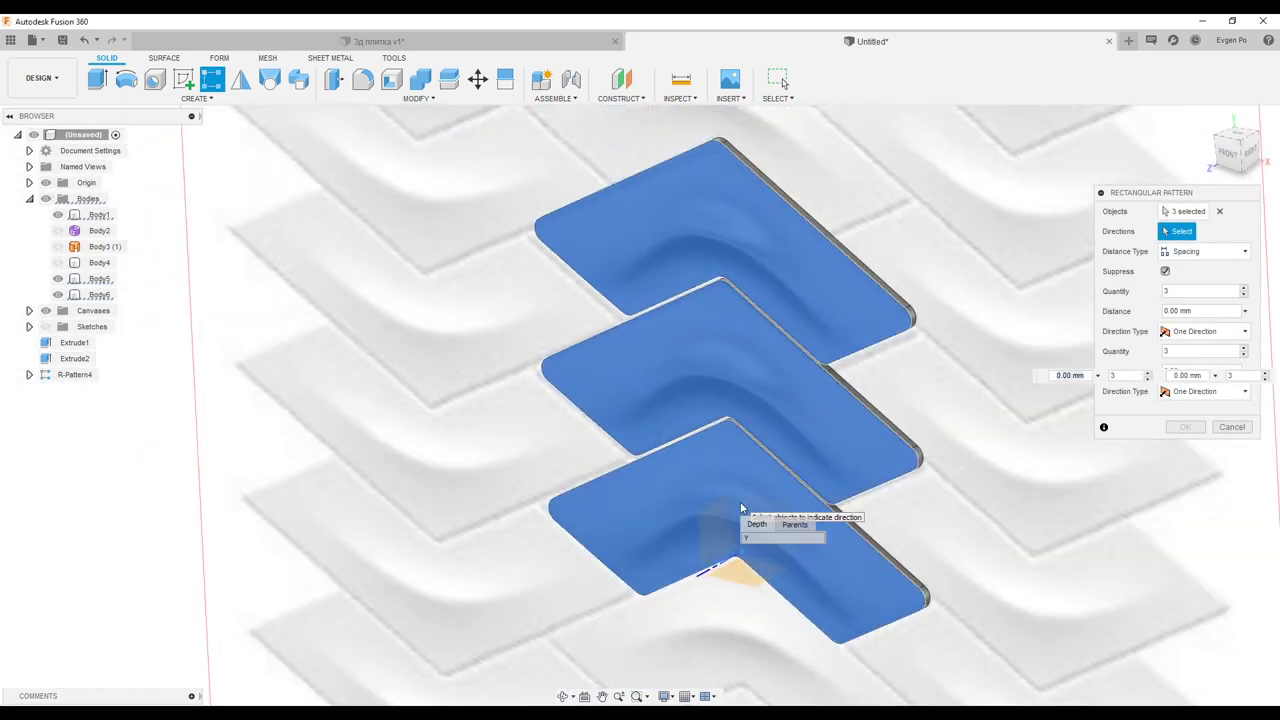
left_click_drag(714, 371, 767, 250)
left_click(1200, 251)
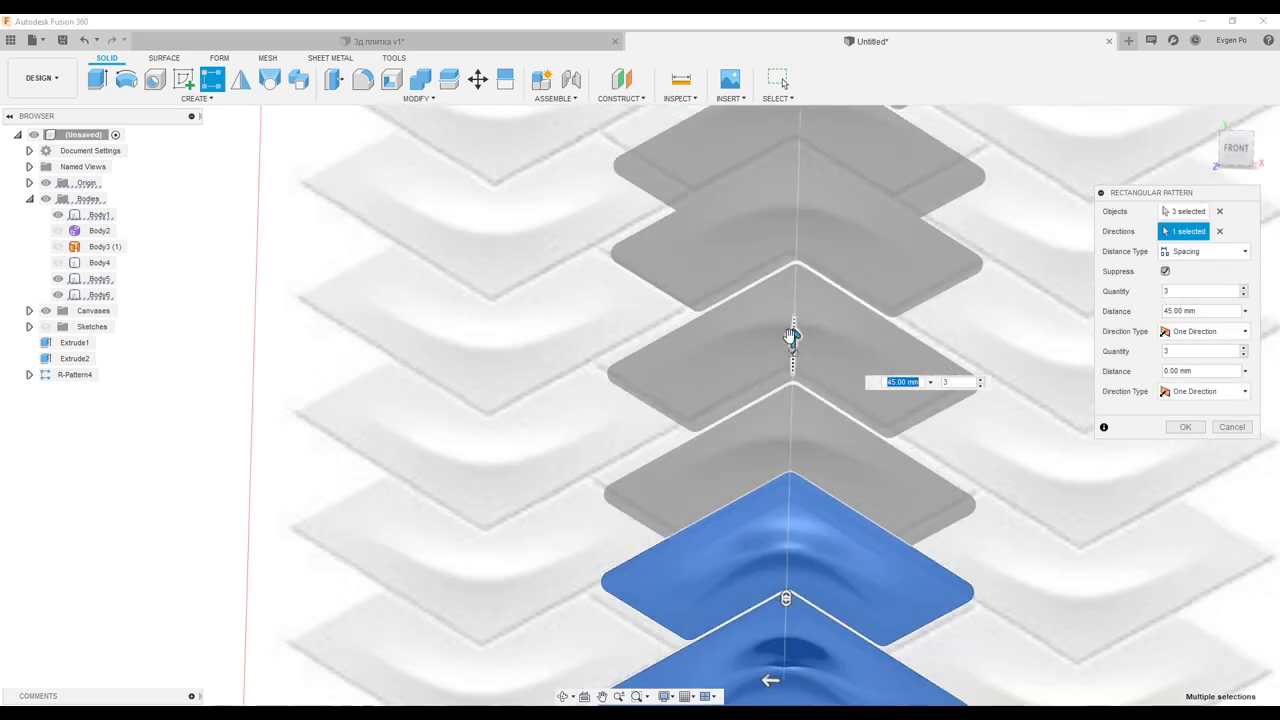
mouse_move(785, 336)
left_mouse_down()
mouse_move(762, 287)
mouse_move(778, 287)
left_mouse_up()
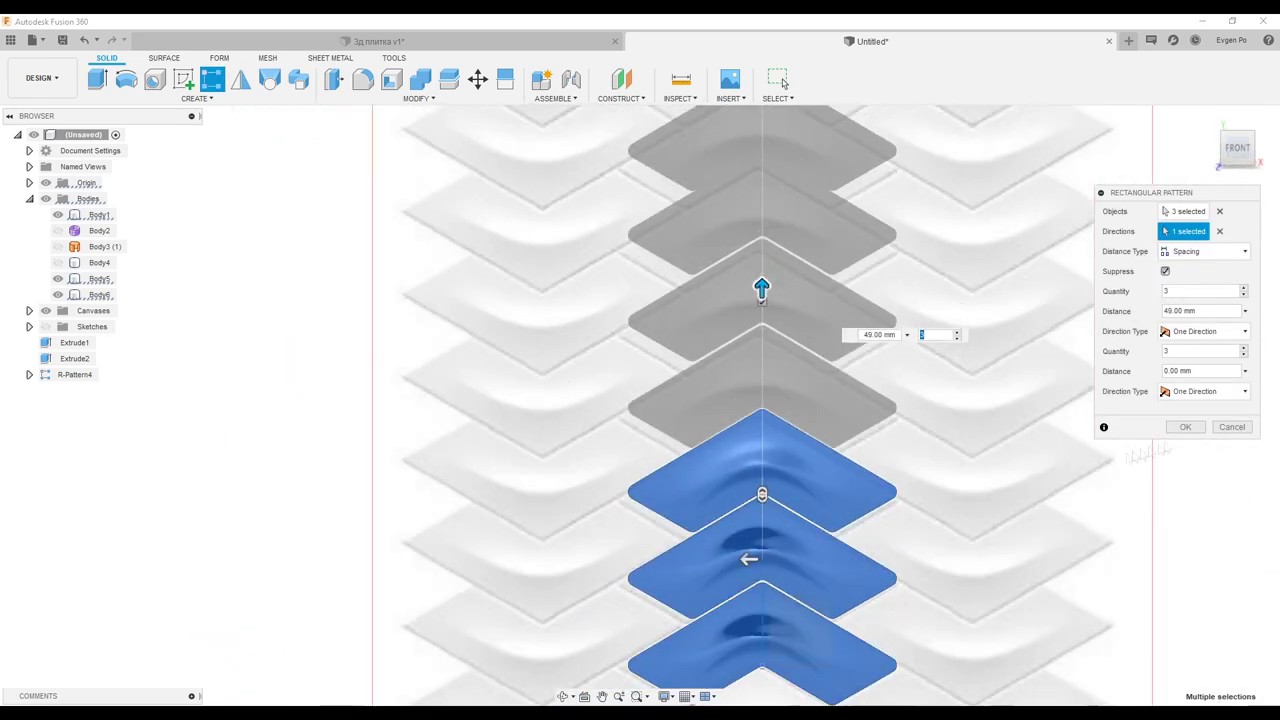
left_click(1184, 428)
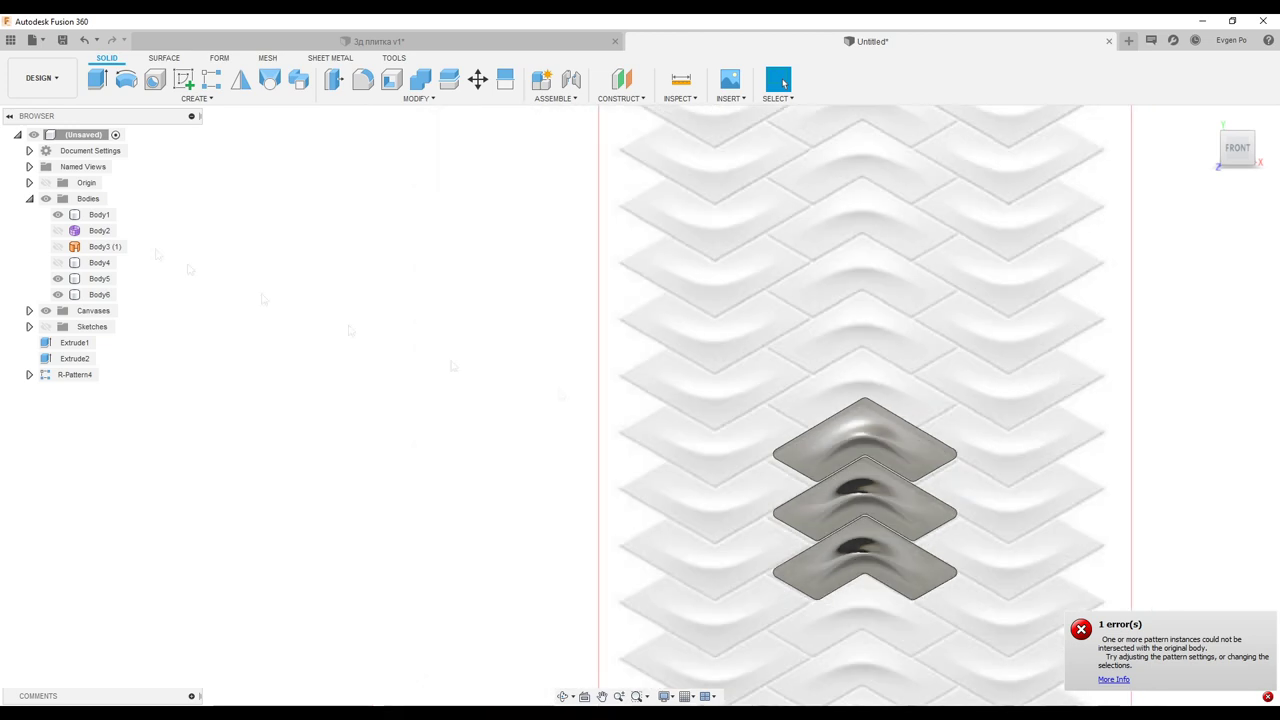
Step: Mirror Body1, Body5 and Body6 across a plane
left_click(99, 214)
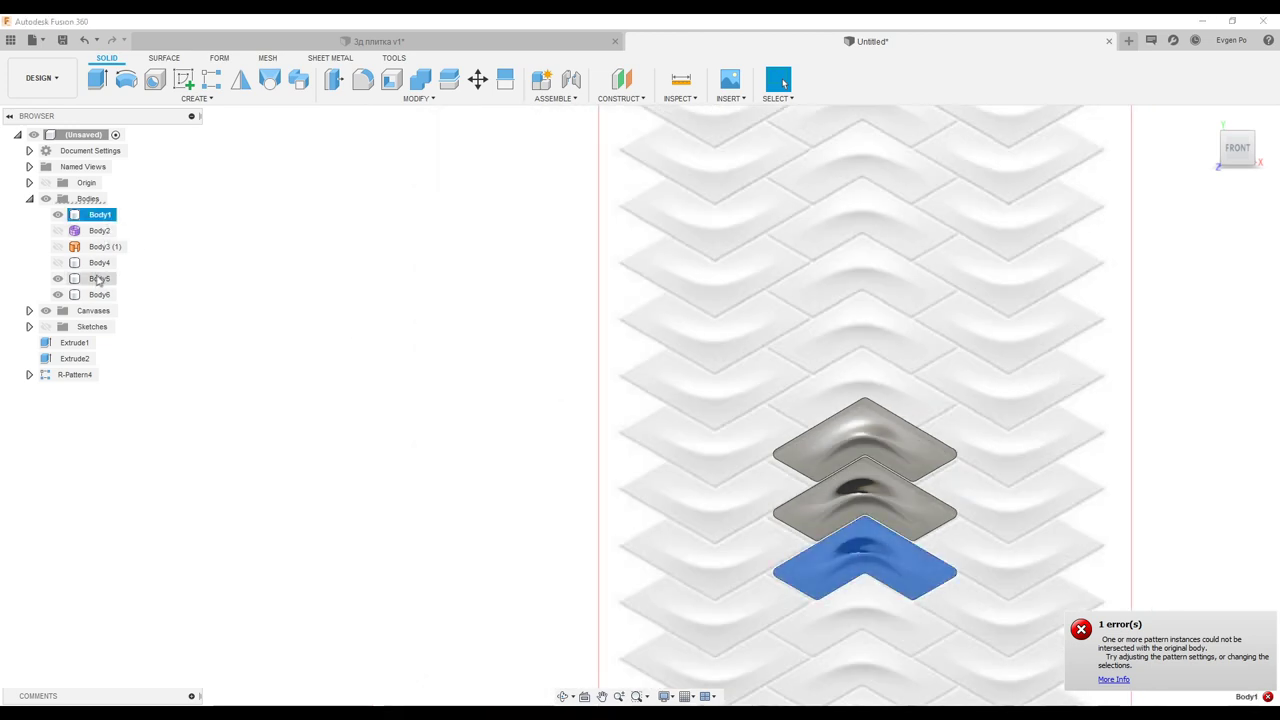
left_click(99, 278, "ctrl")
left_click(99, 294, "ctrl")
left_click(240, 78)
middle_click_drag(1175, 237, 880, 548, "shift")
left_click(880, 548)
left_click(1185, 272)
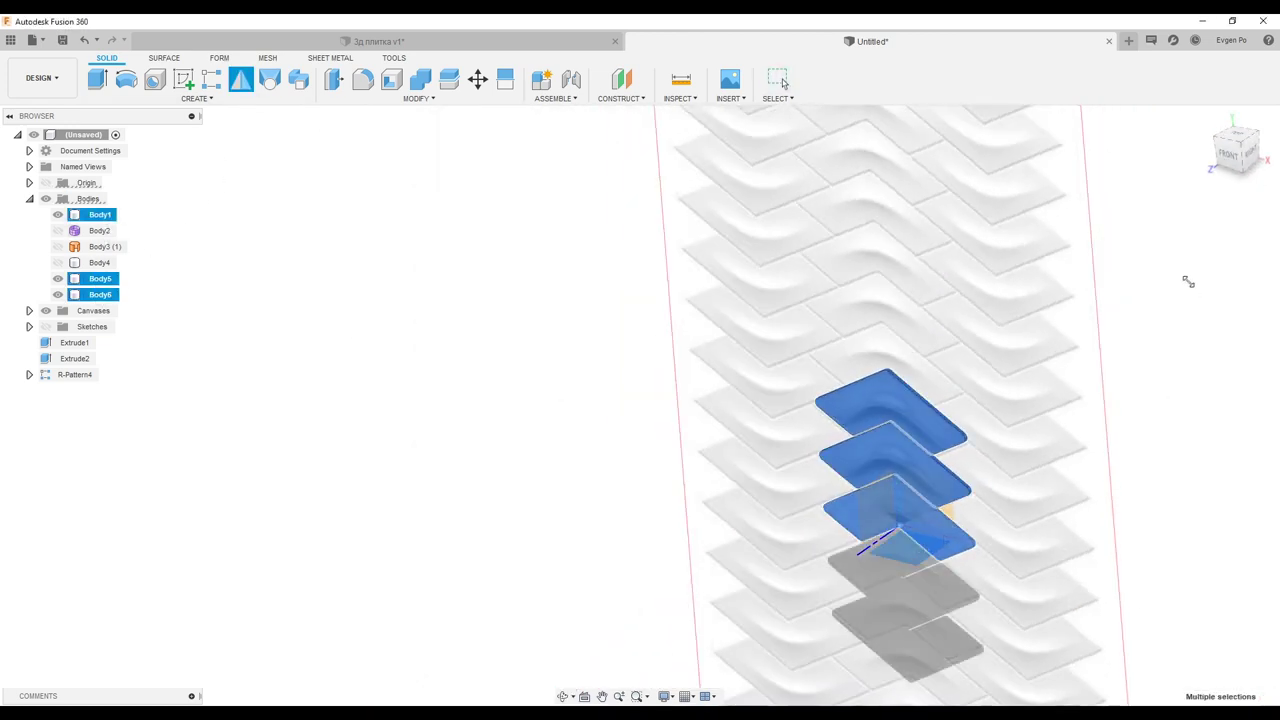
Step: Select mirrored tiles Body7–Body9 for moving and view them from the front
left_click(99, 342)
left_click(99, 326, "shift")
left_click(102, 316, "ctrl")
key("m")
left_click(1230, 152)
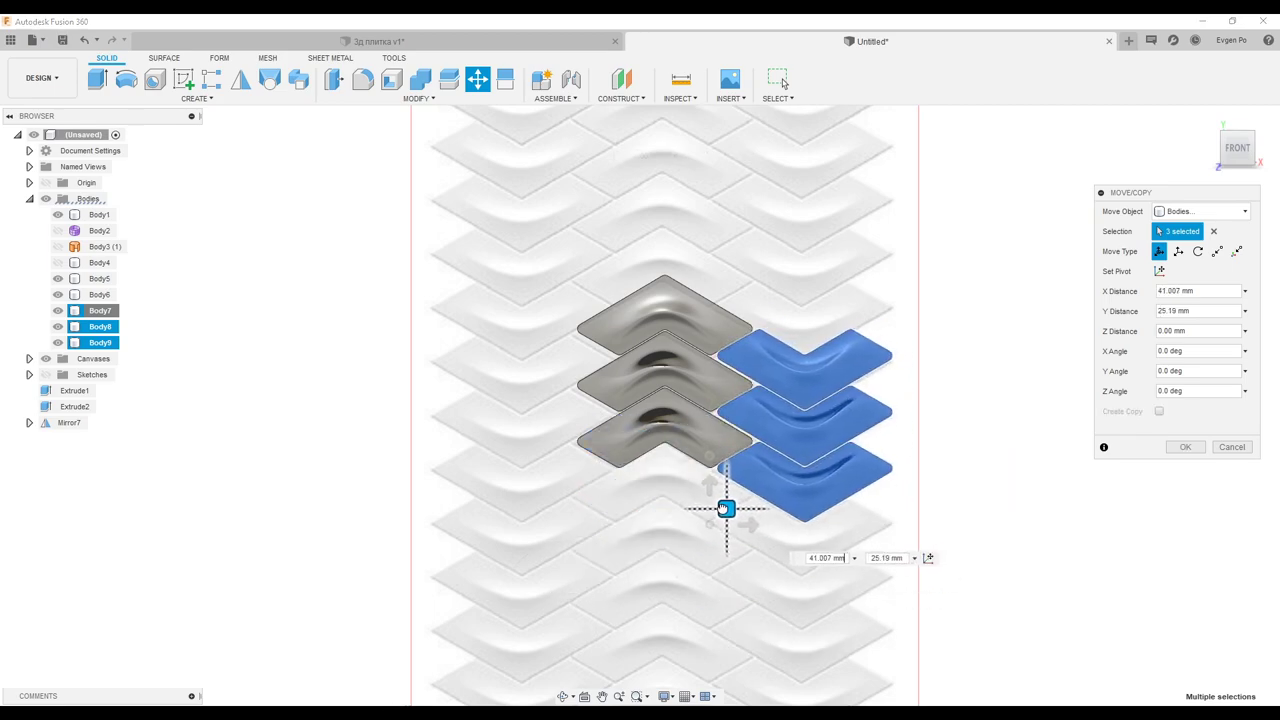
Step: Slide the mirrored tiles Body7–Body9 beside the originals
scroll(760, 460, "up", 5)
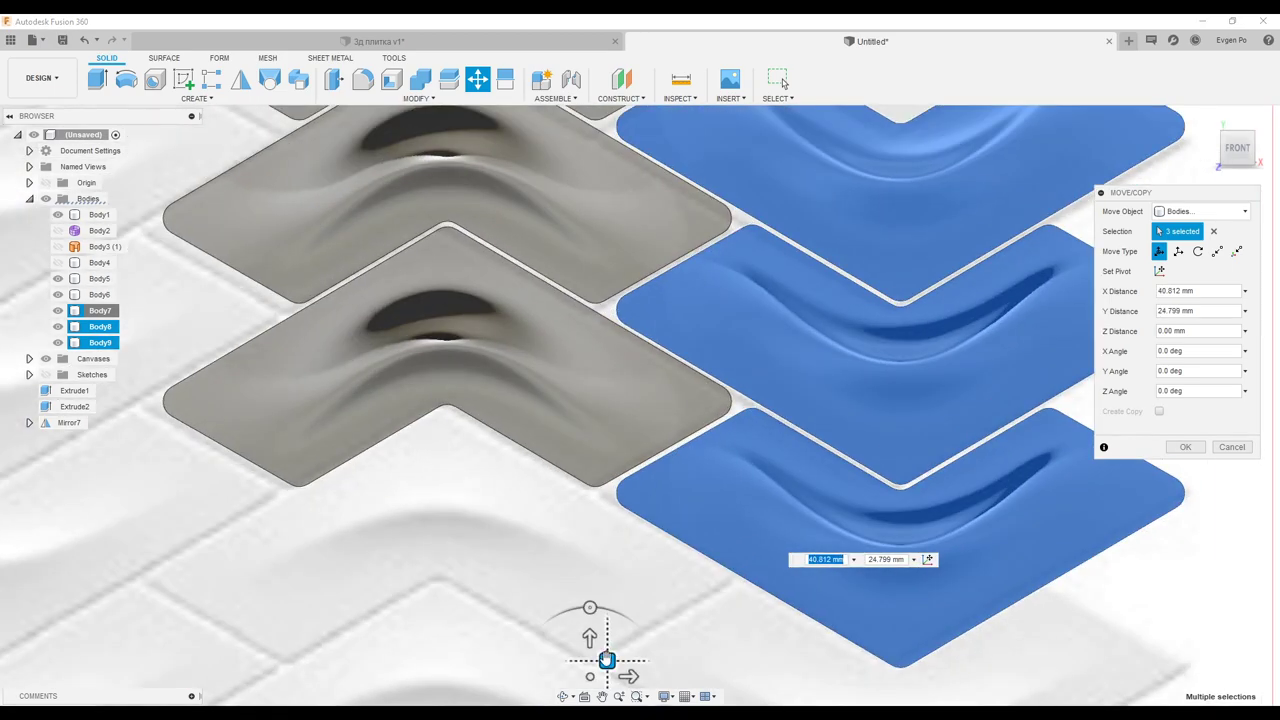
left_click_drag(597, 657, 603, 660)
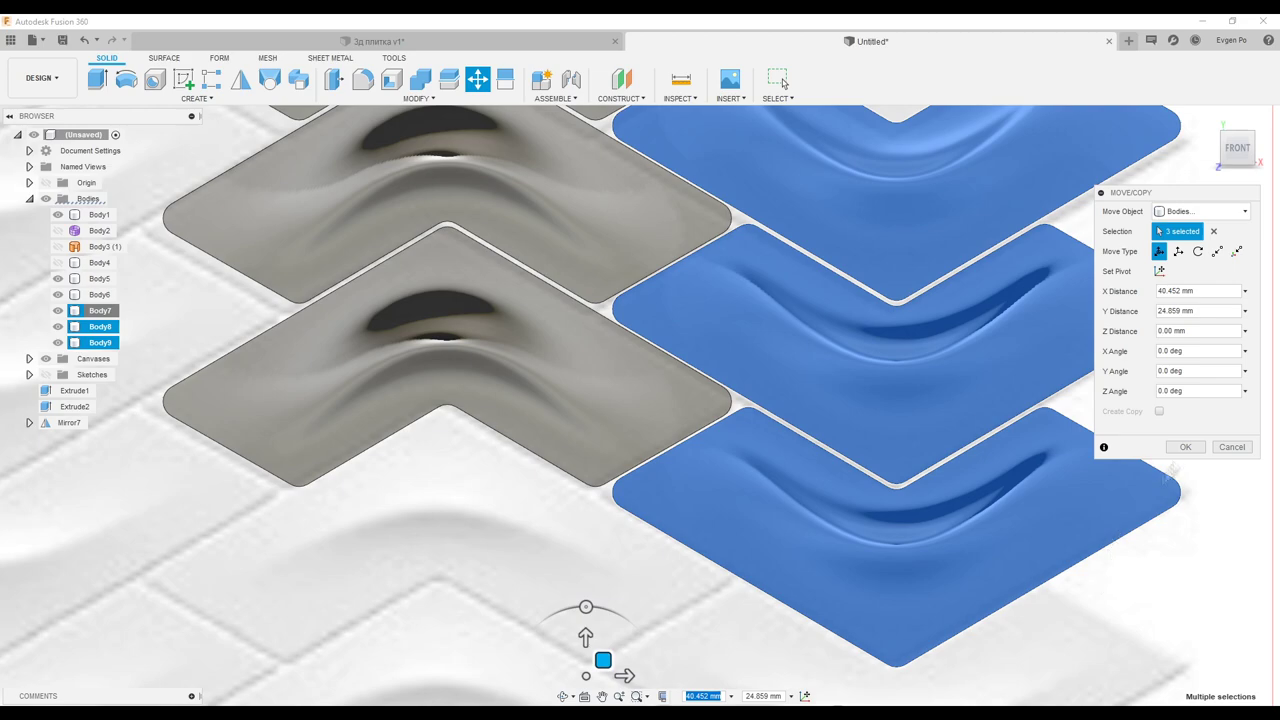
left_click(1185, 447)
Step: Select all six tiles and nudge them downward with Move/Copy
scroll(880, 420, "down", 5)
left_click_drag(614, 229, 1157, 600)
right_click(108, 215)
left_click(117, 222)
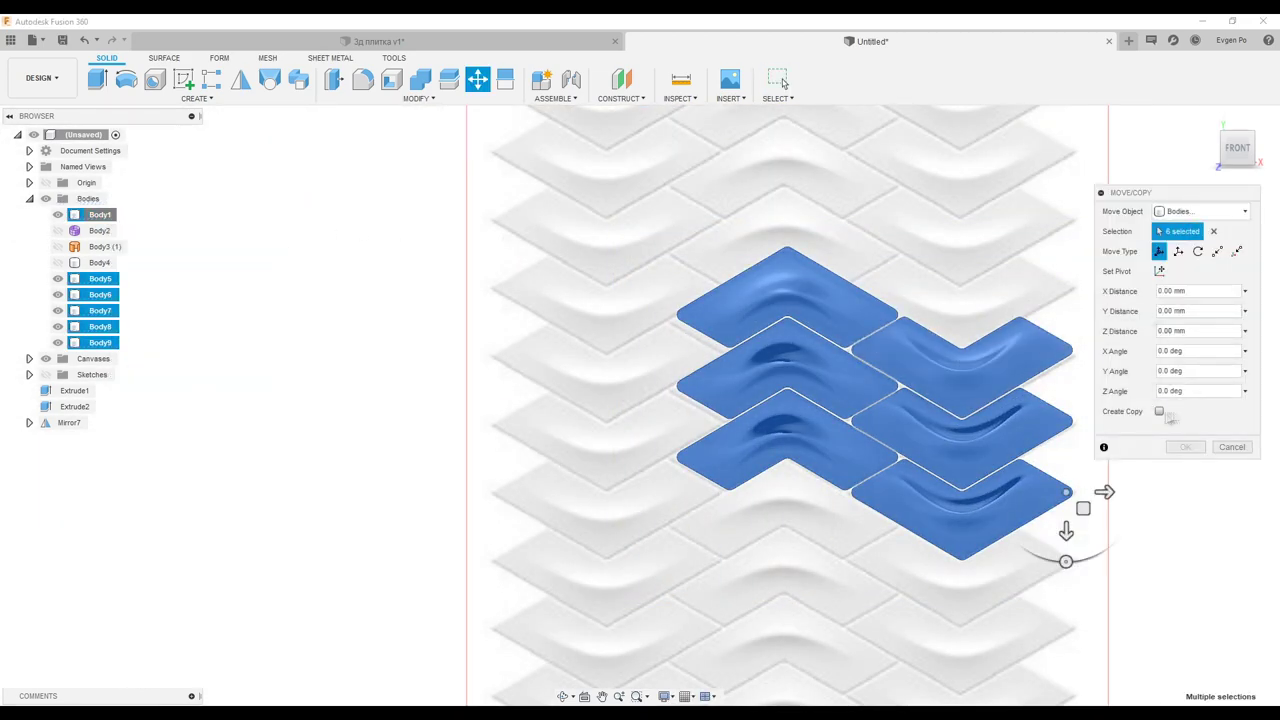
mouse_move(1066, 491)
left_mouse_down()
mouse_move(937, 355)
mouse_move(1058, 252)
left_mouse_up()
scroll(937, 355, "up", 5)
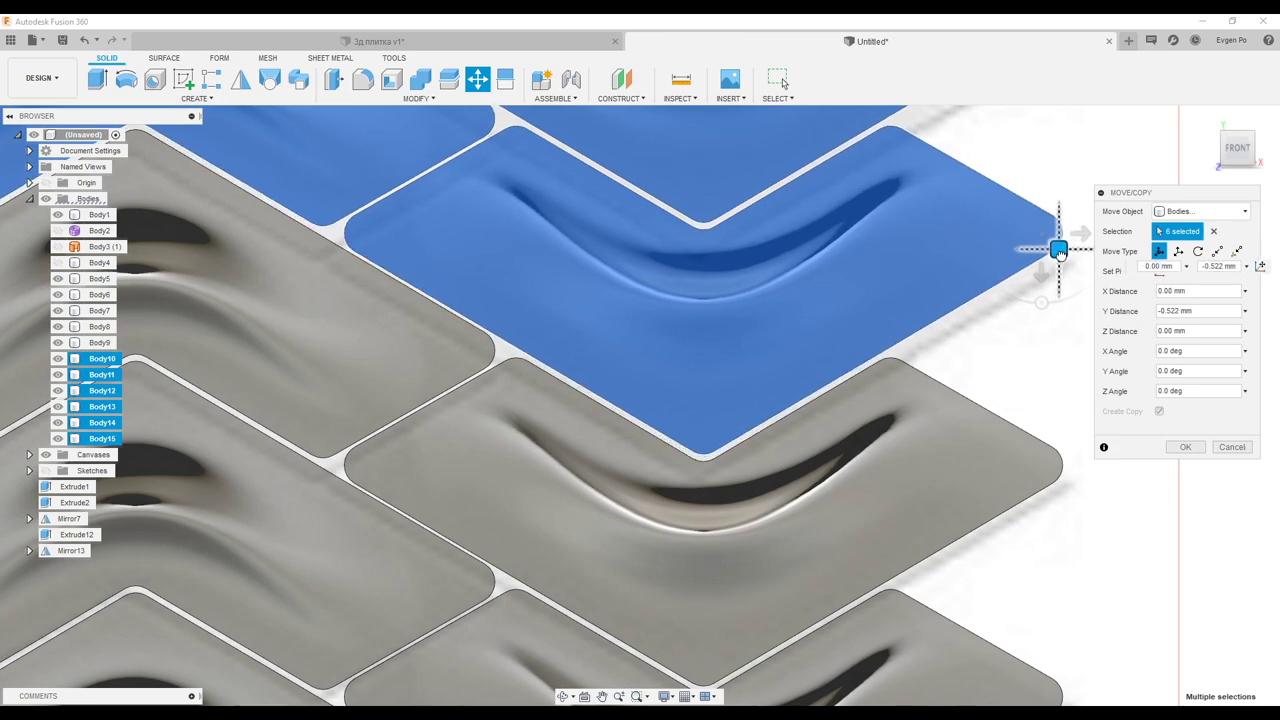
key("Return")
Step: Window-select all twelve tiles of the chevron strip
scroll(1057, 260, "down", 10)
left_click_drag(1074, 615, 700, 230)
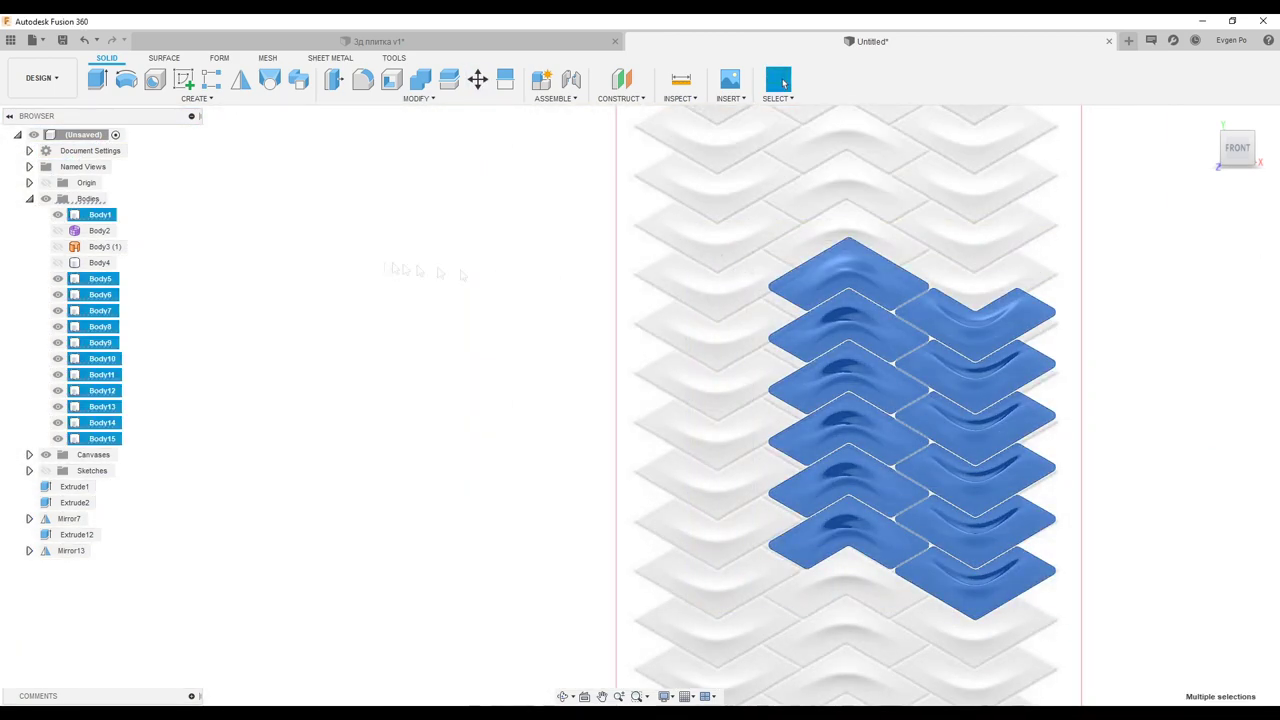
key("Escape")
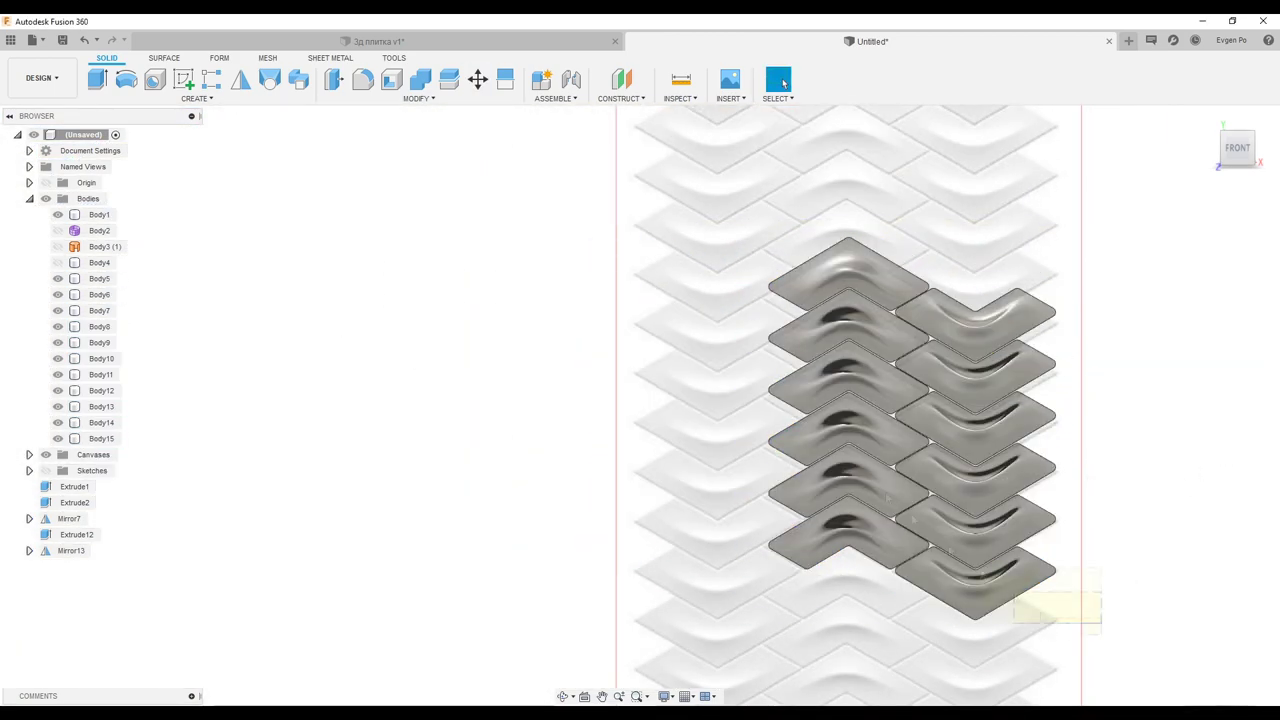
Step: Copy the twelve tiles and translate the copy to X = -81 mm
key("m")
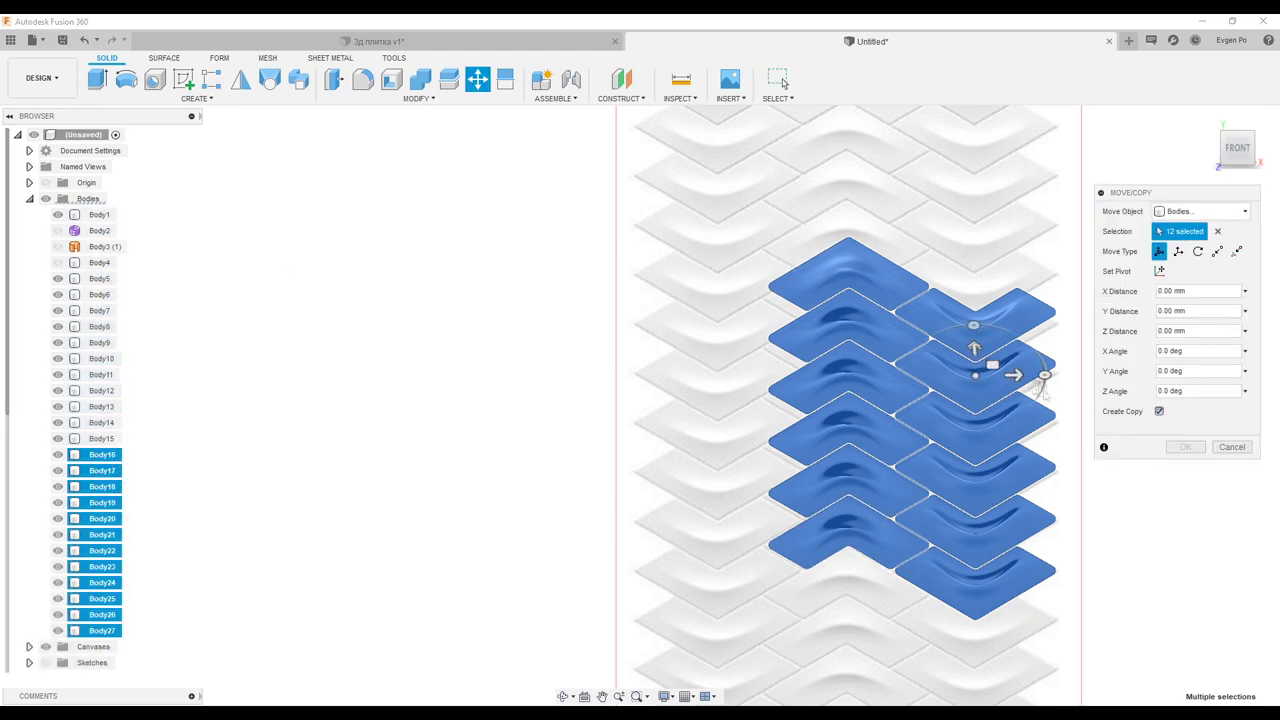
left_click_drag(1020, 371, 722, 366)
scroll(722, 366, "up", 5)
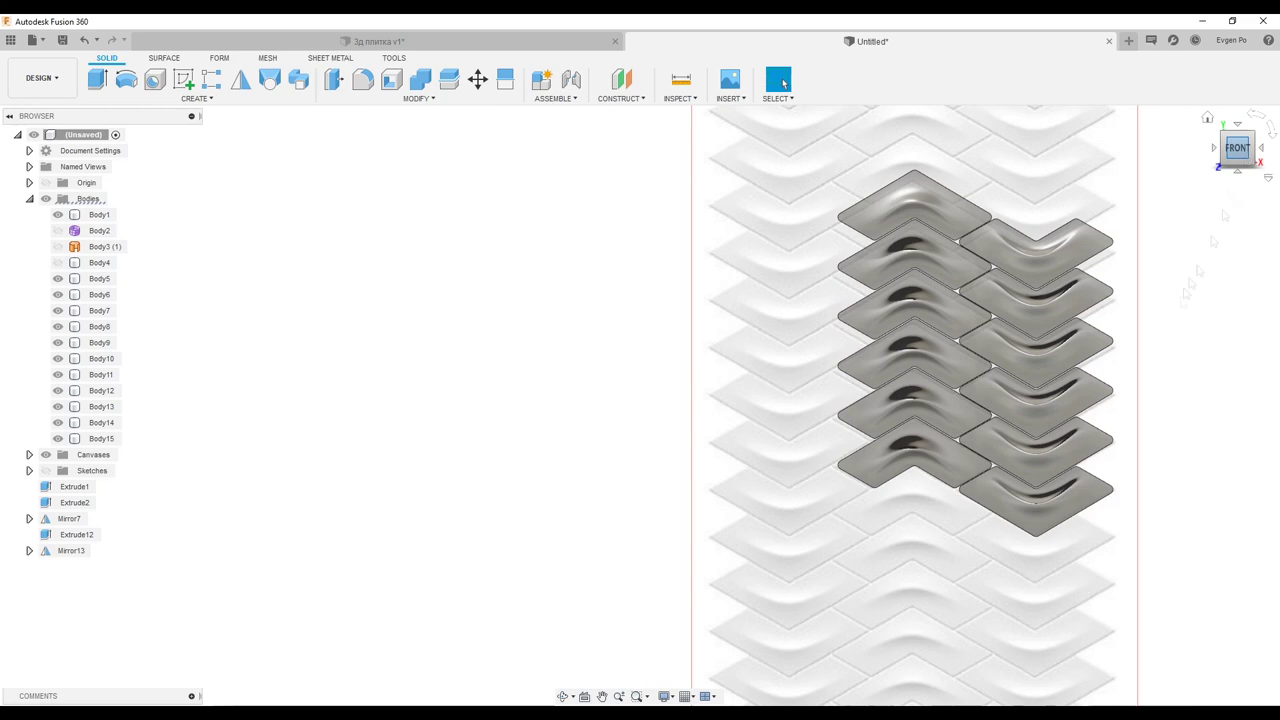
left_click_drag(770, 158, 1166, 568)
key("m")
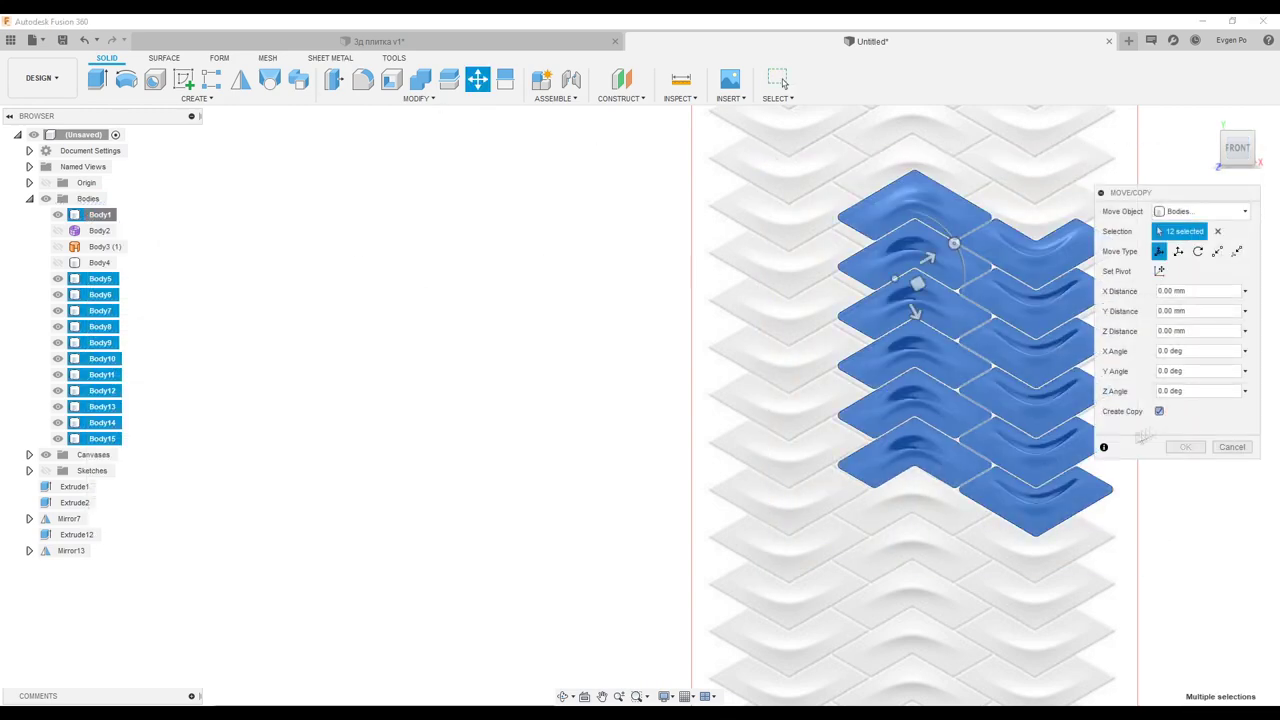
left_click(1159, 412)
left_click(1178, 251)
left_click_drag(1068, 251, 820, 252)
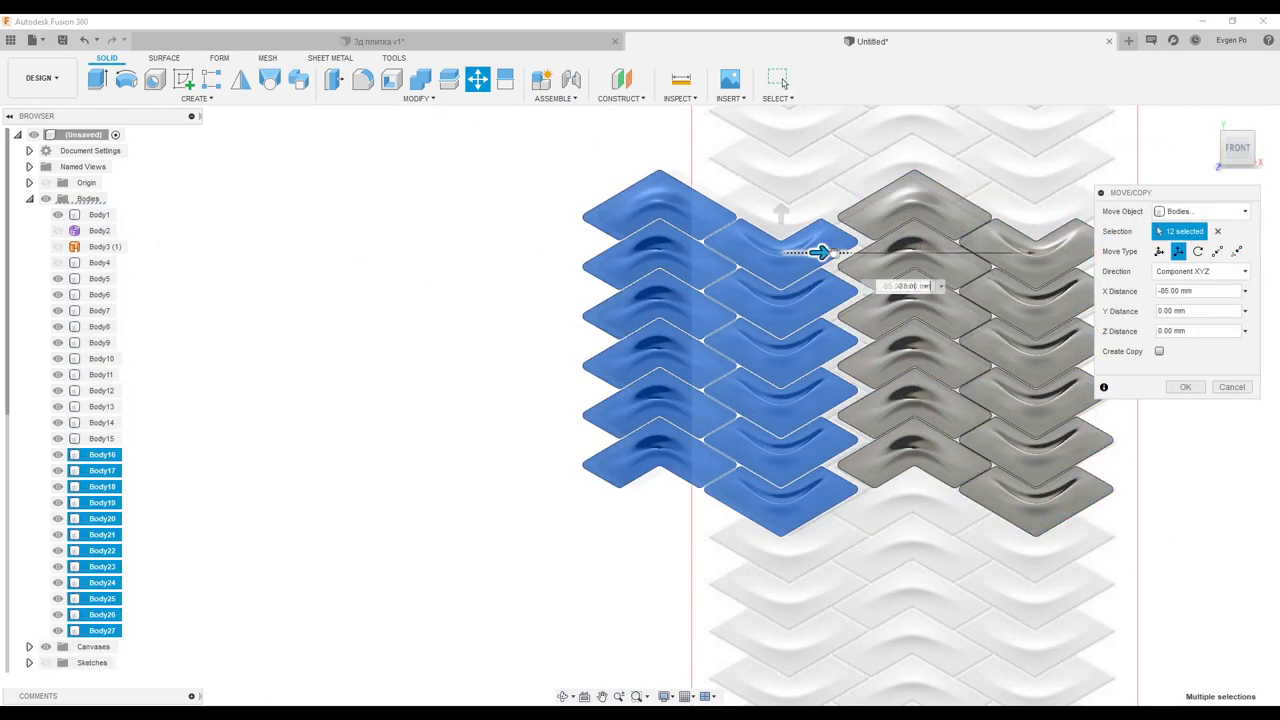
scroll(820, 252, "up", 5)
left_click_drag(686, 234, 849, 258)
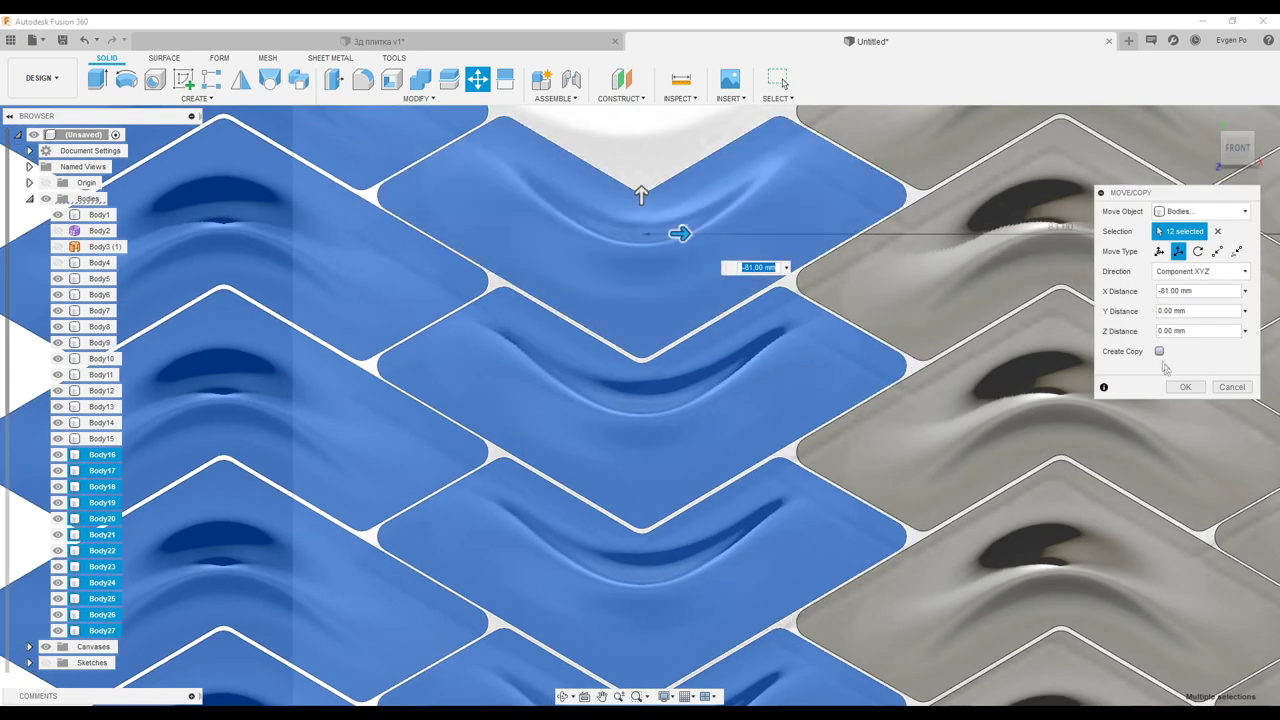
left_click(1186, 388)
Step: Zoom out and orbit to inspect the 24-tile herringbone array
scroll(849, 254, "down", 2)
scroll(820, 270, "down", 4)
scroll(807, 283, "down", 1)
mouse_move(807, 283)
middle_mouse_down("shift")
mouse_move(1042, 357)
mouse_move(1005, 285)
middle_mouse_up("shift")
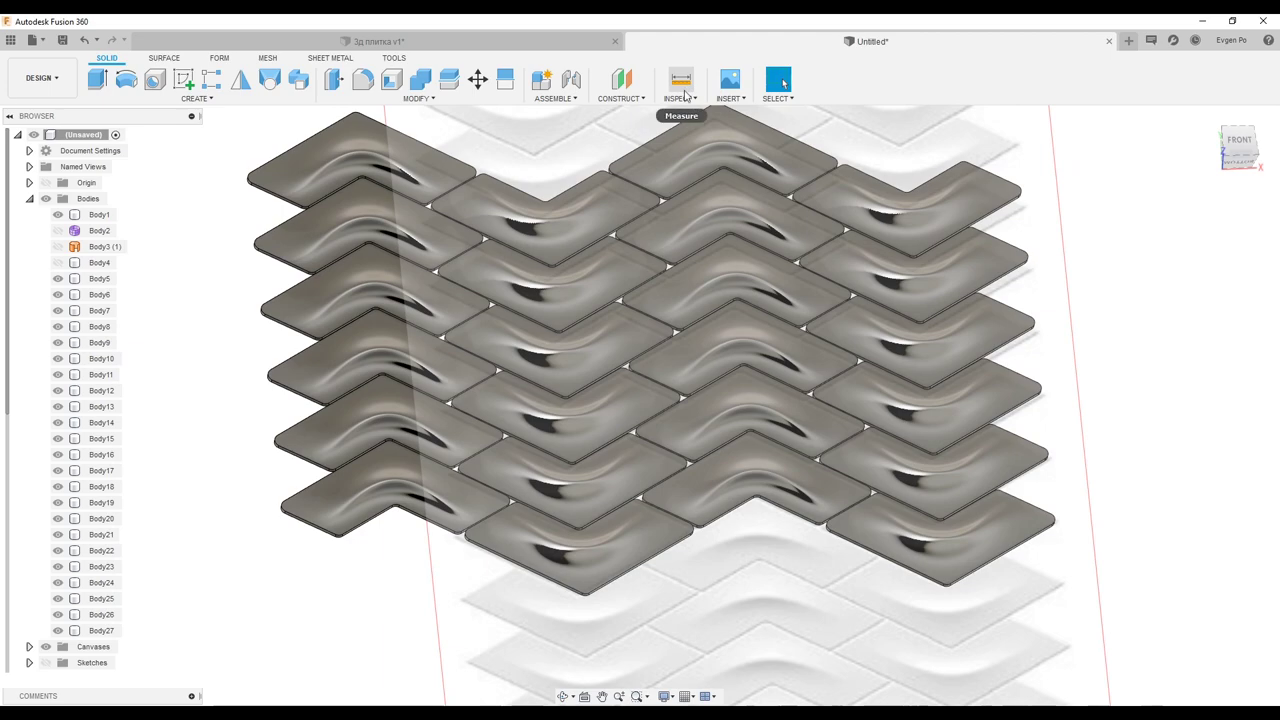
Step: Run a zebra analysis on tile Body9 to check smoothness, then cancel it
left_click(729, 98)
left_click(678, 98)
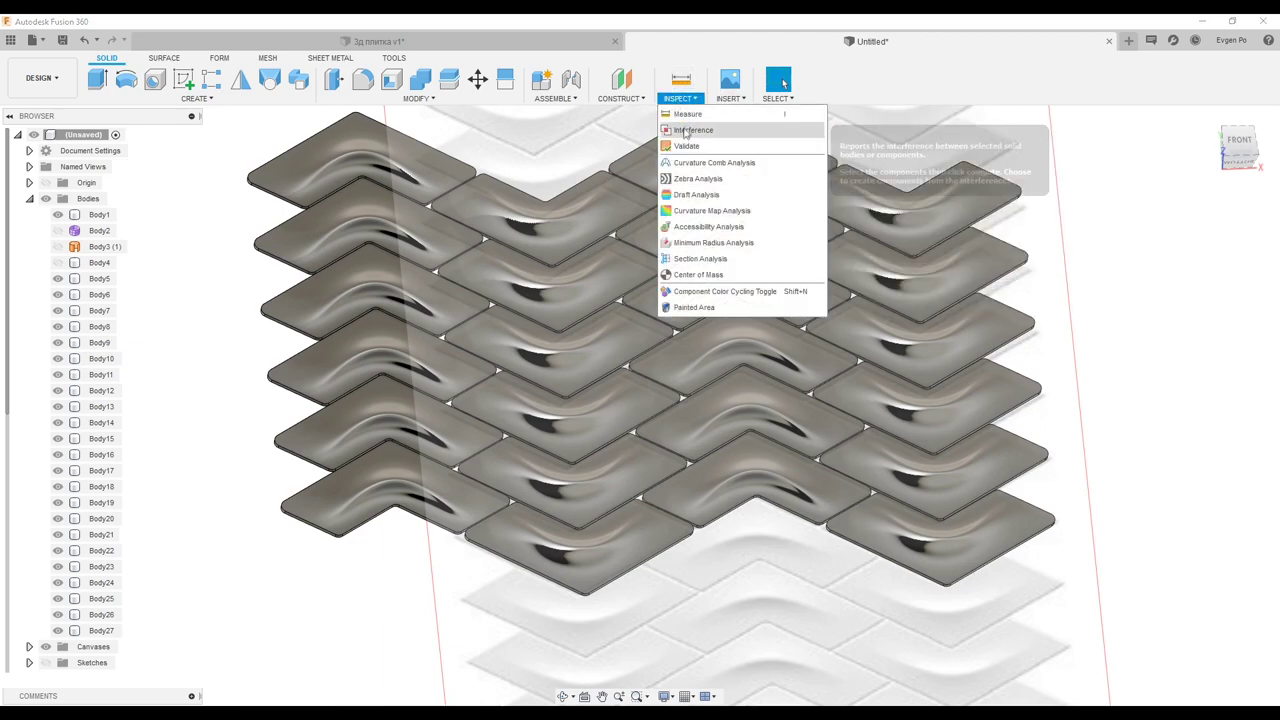
left_click(686, 179)
left_click(995, 540)
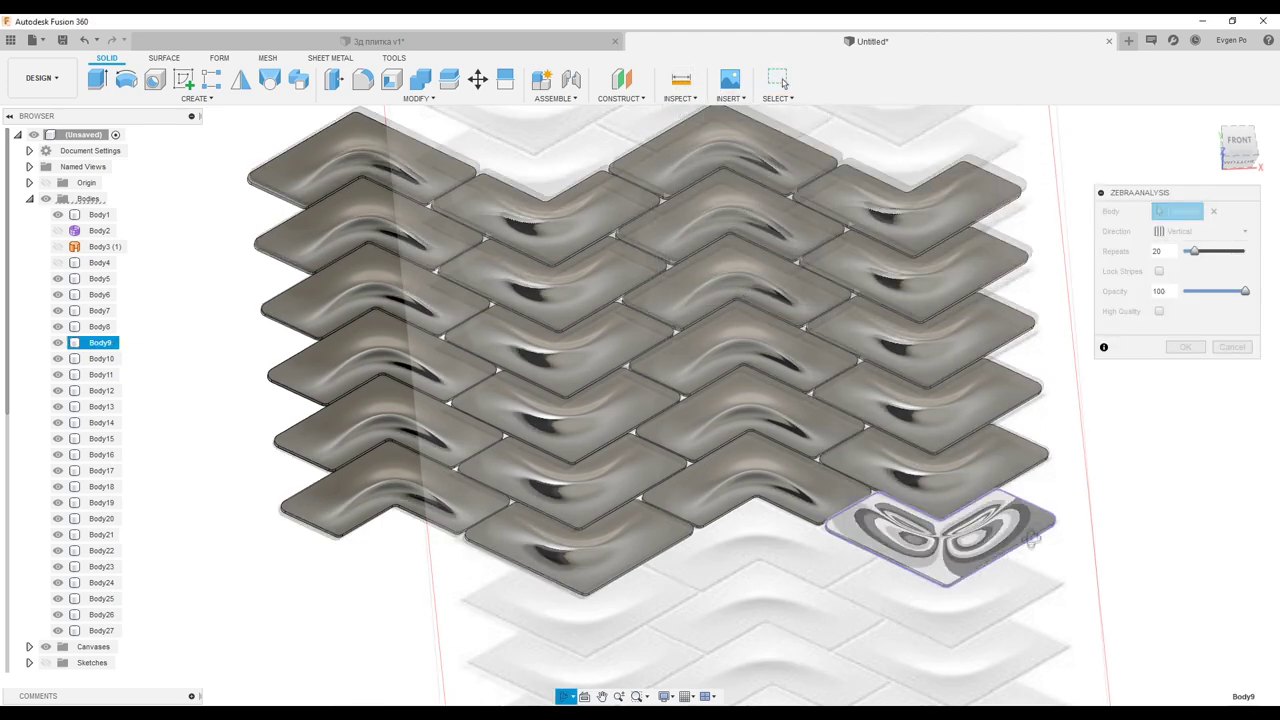
scroll(1000, 540, "up", 5)
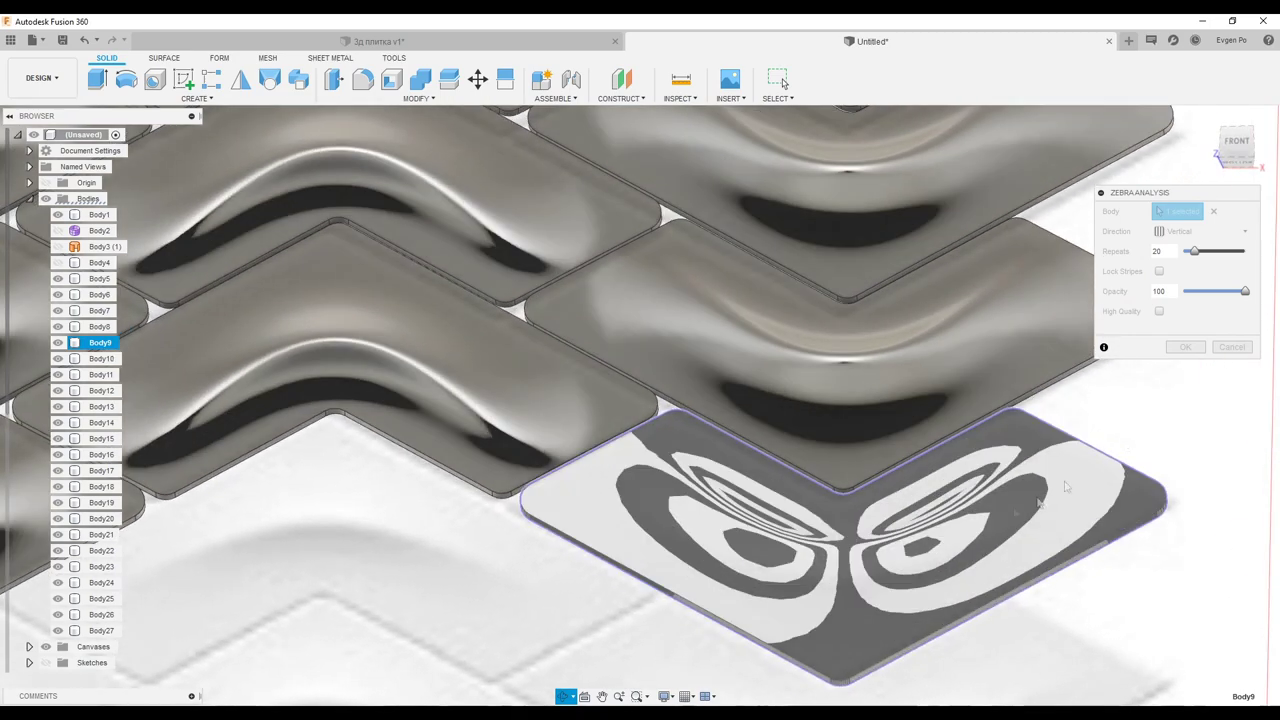
left_click(1232, 346)
Step: Collapse the Bodies list and hide the reference canvas image
scroll(760, 260, "down", 5)
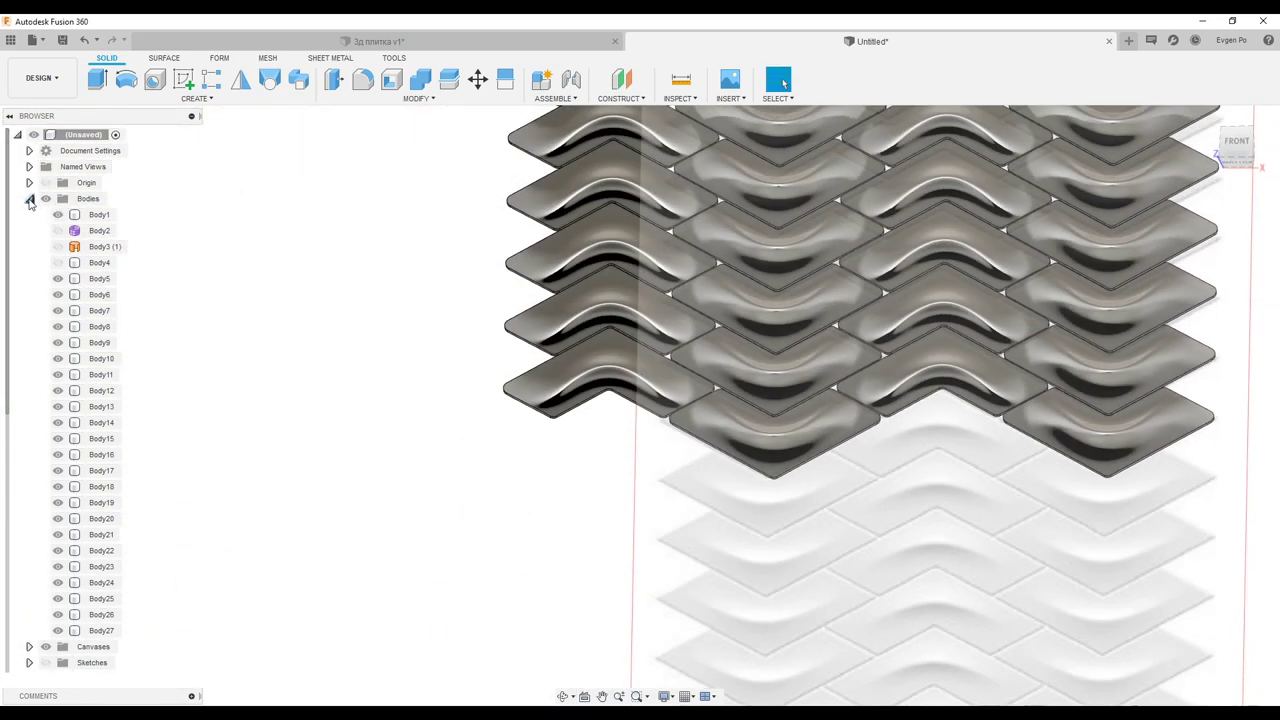
left_click(29, 199)
left_click(46, 214)
scroll(270, 205, "down", 2)
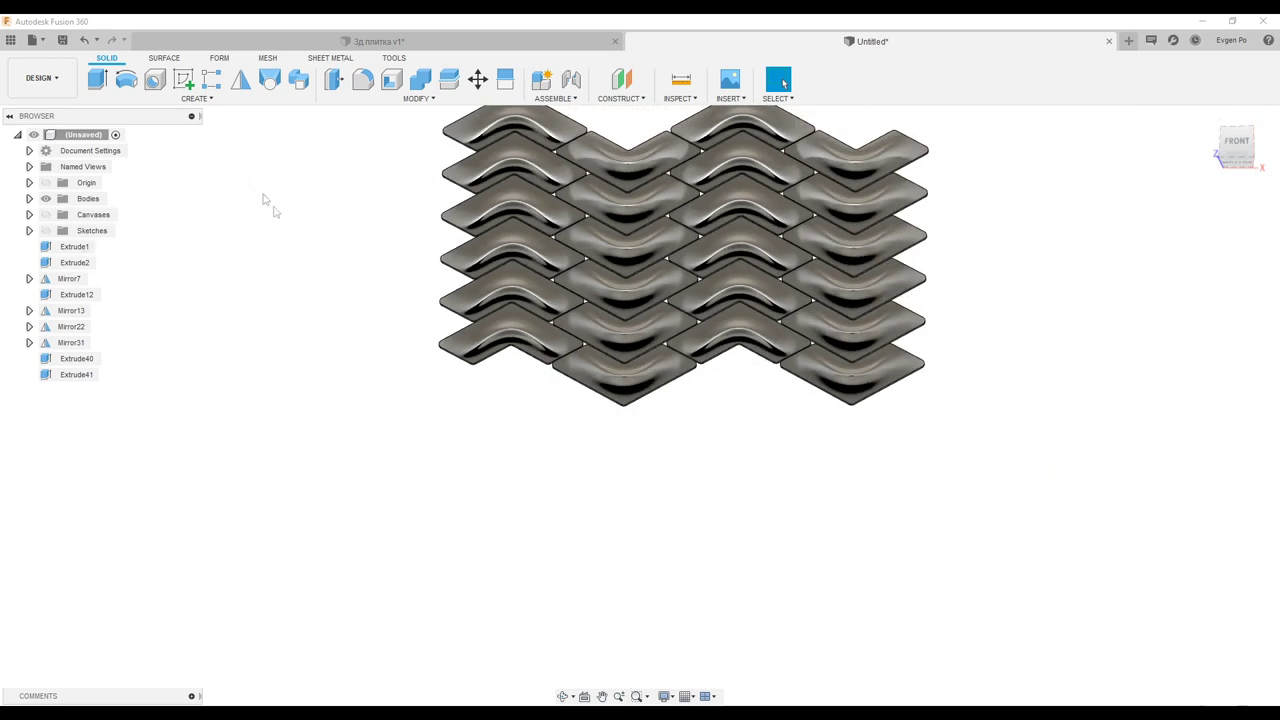
left_click(38, 77)
left_click(50, 113)
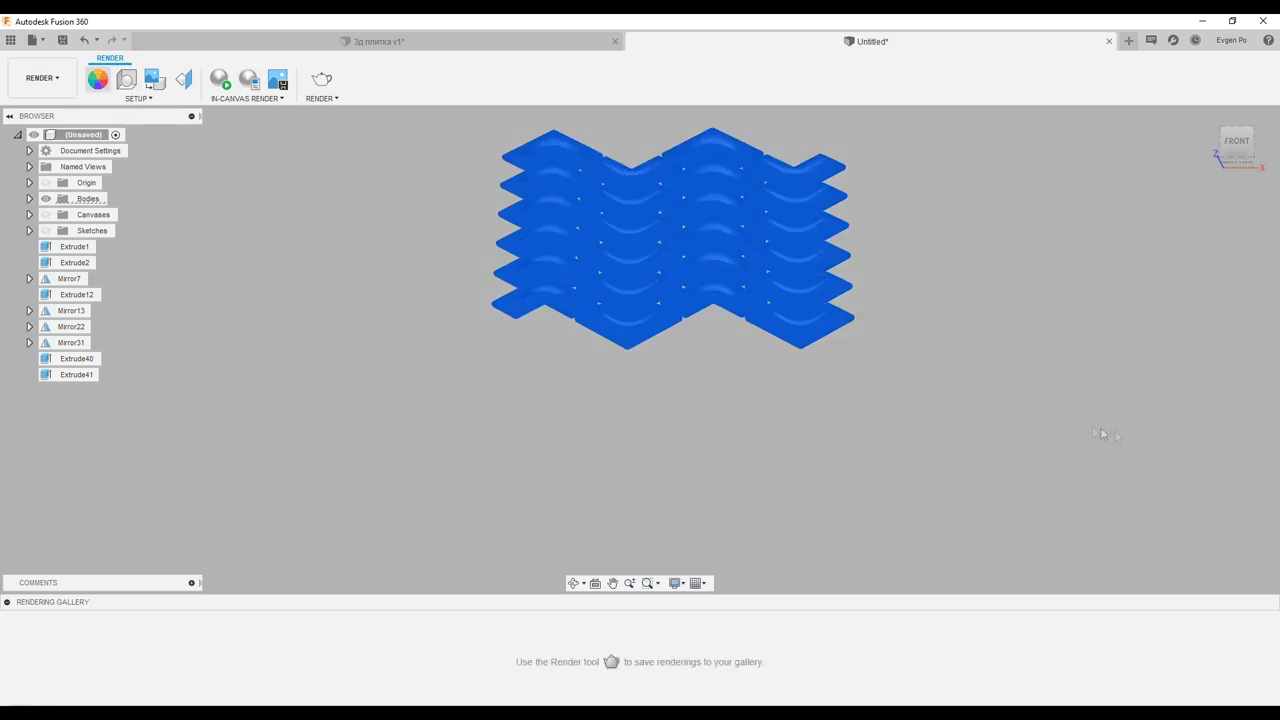
Step: Apply the Paint - Enamel Glossy (Yellow) appearance to the whole tile array
key("a")
scroll(1120, 489, "down", 3)
scroll(1057, 543, "down", 3)
scroll(1055, 541, "down", 3)
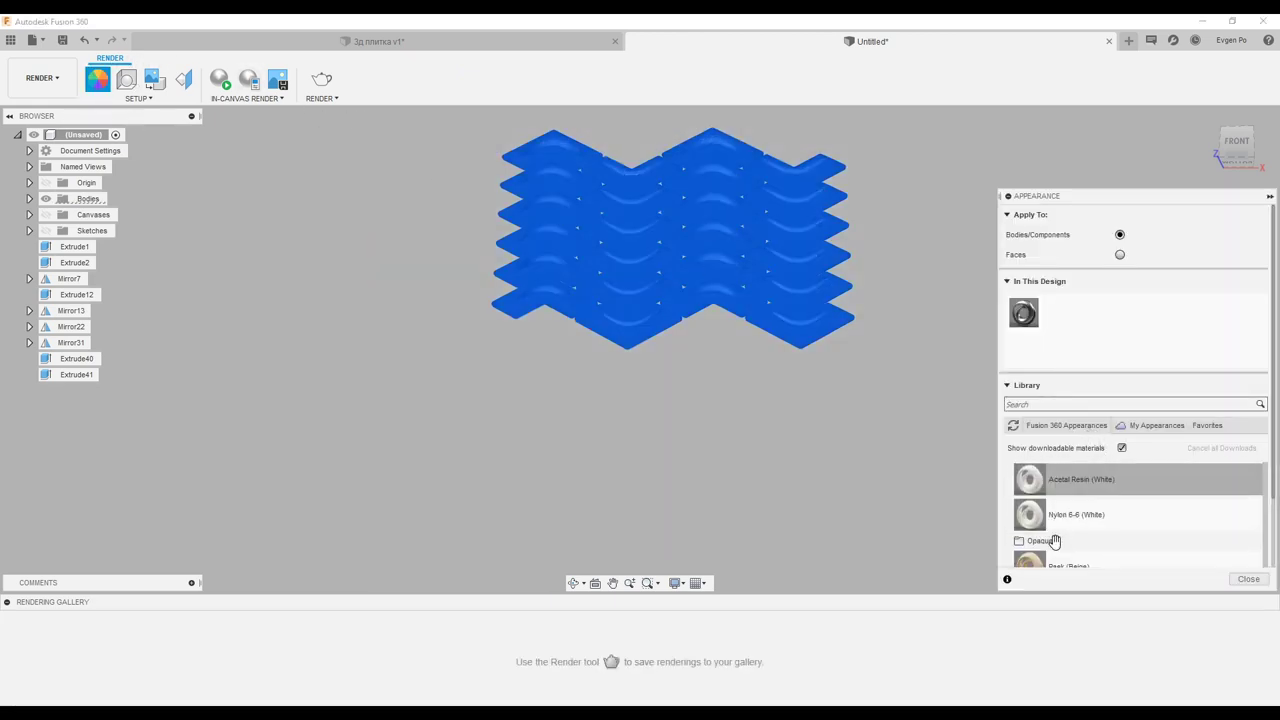
scroll(1055, 543, "down", 1)
scroll(1034, 535, "down", 2)
left_click_drag(1039, 510, 806, 329)
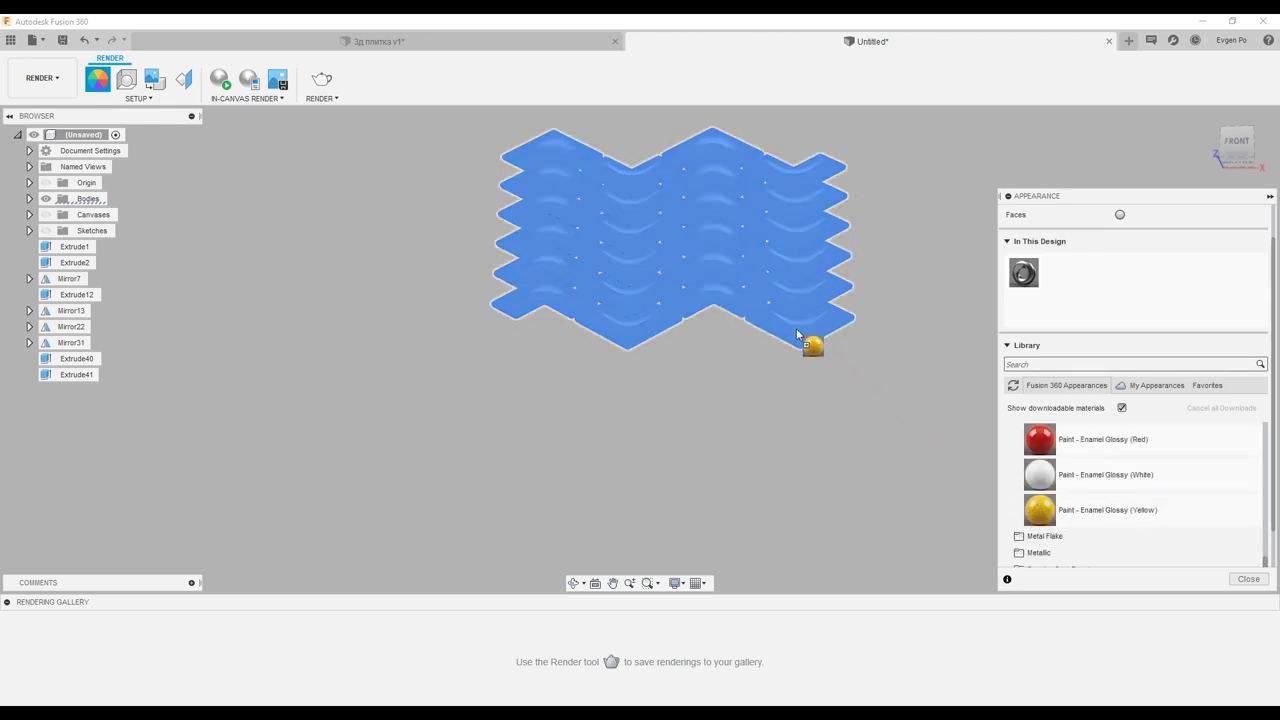
left_click_drag(310, 127, 352, 120)
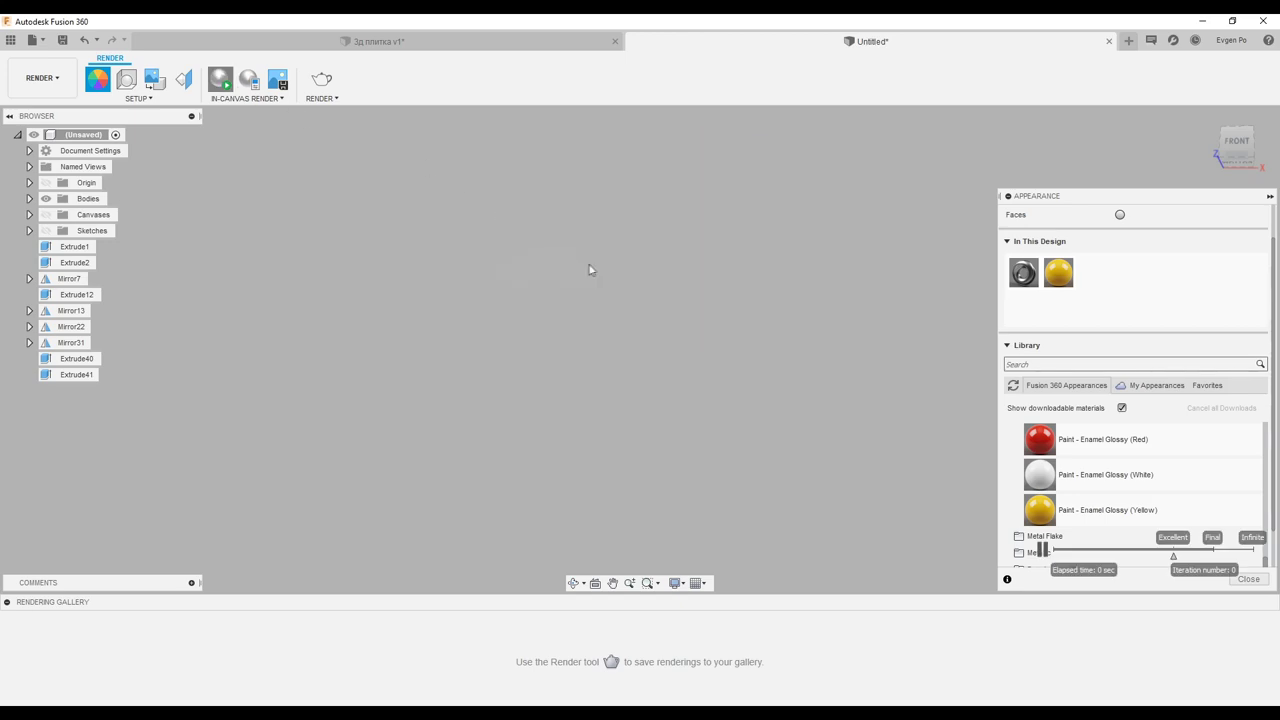
scroll(748, 213, "up", 6)
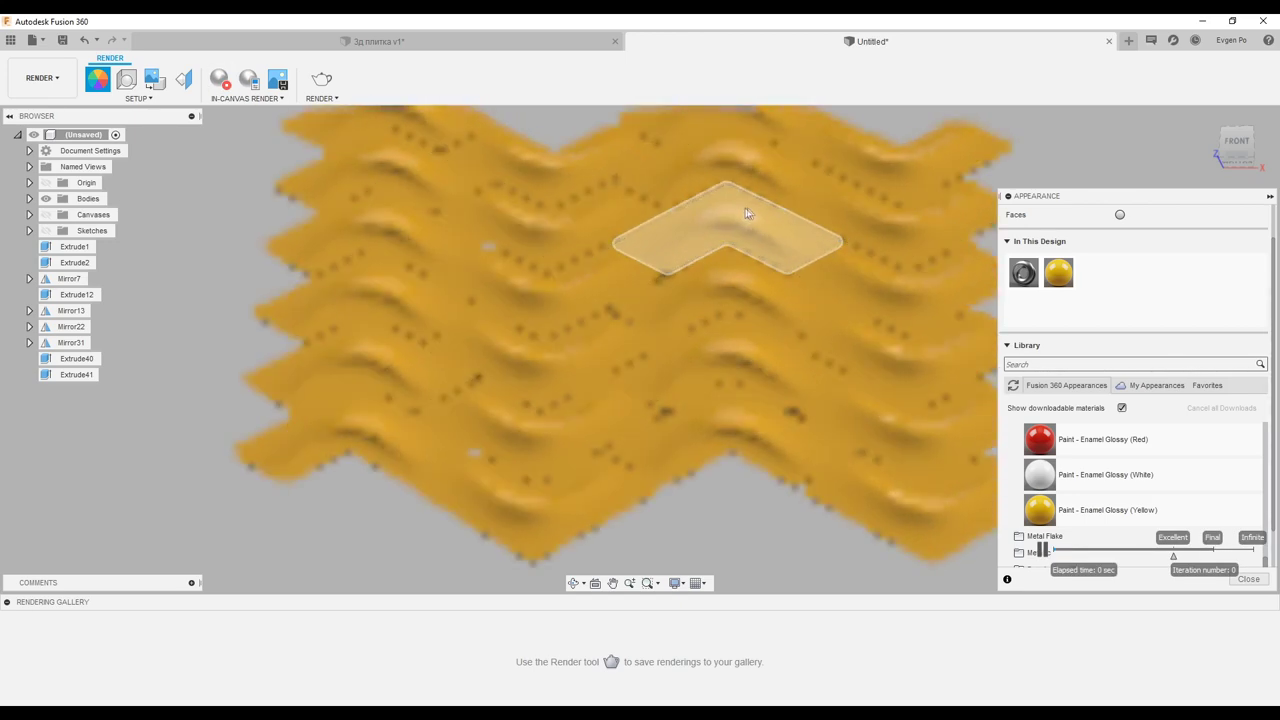